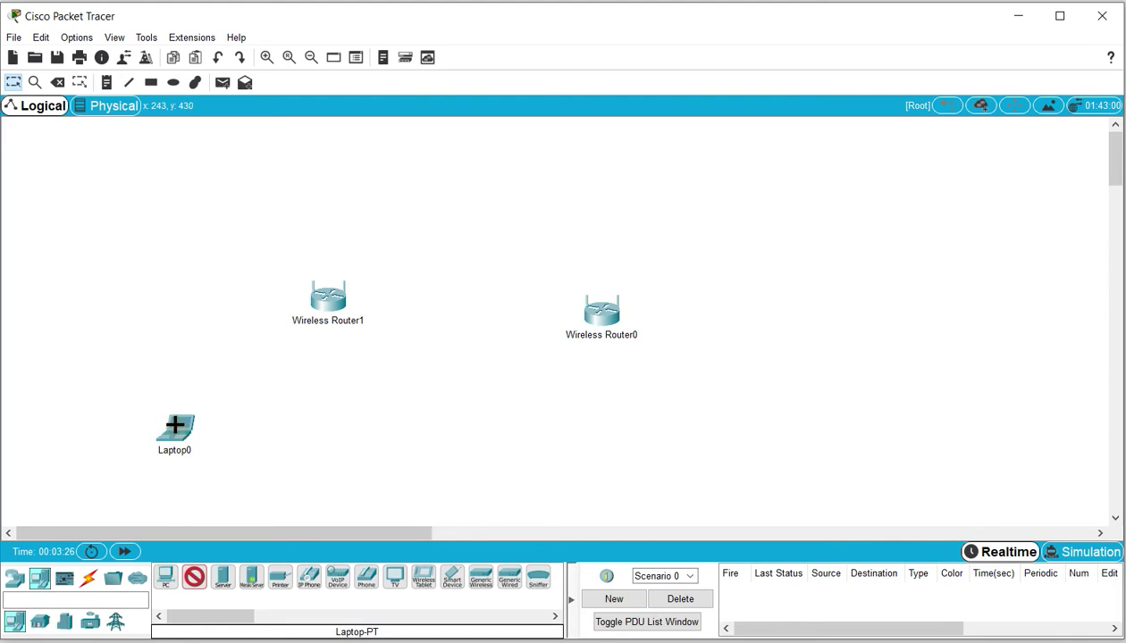
Place Laptop1 through Laptop4 side by side on the workspace
left_click(262, 444)
left_click(344, 448)
left_click(475, 442)
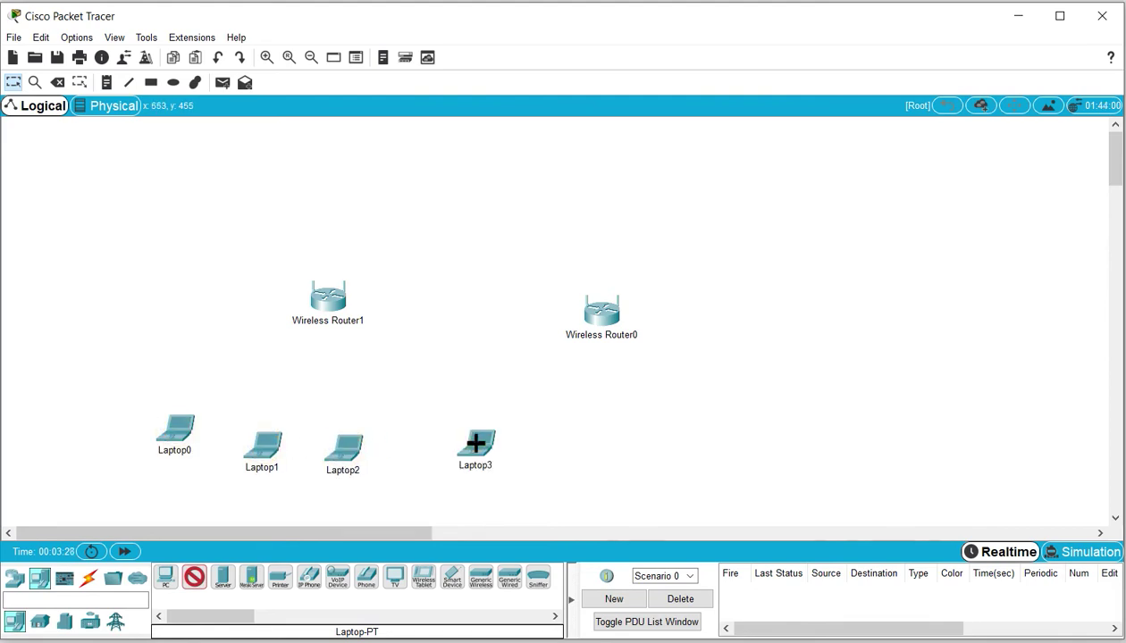
left_click(542, 449)
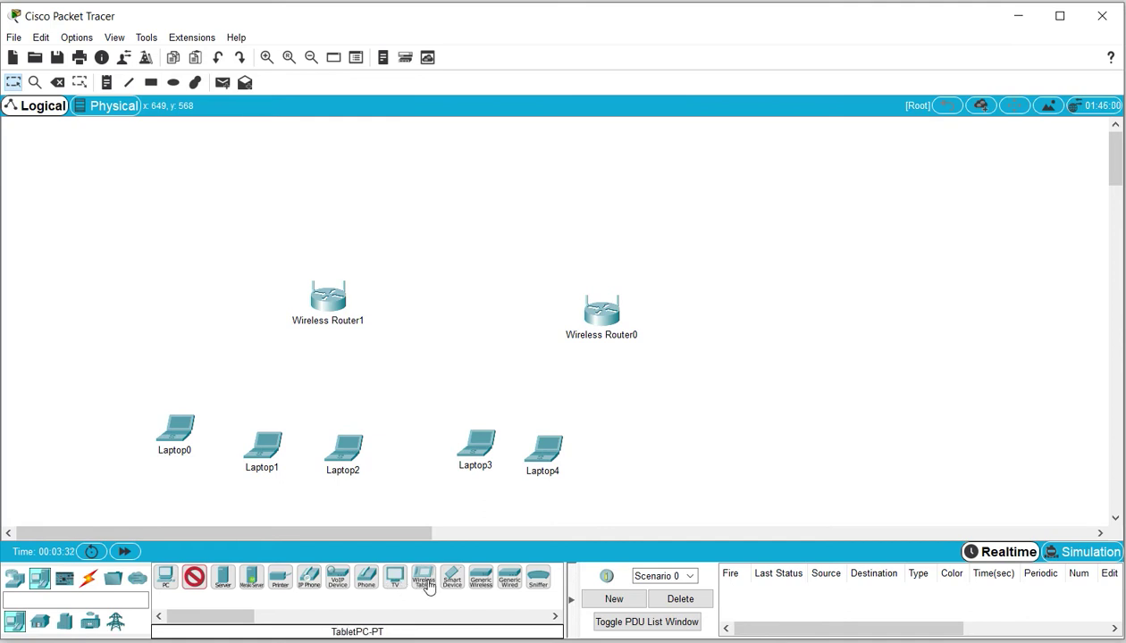
Add Smartphone0 and Tablet PC0, then reposition Wireless Router0 and Laptop4
left_click_drag(452, 578, 749, 346)
left_click_drag(423, 577, 503, 243)
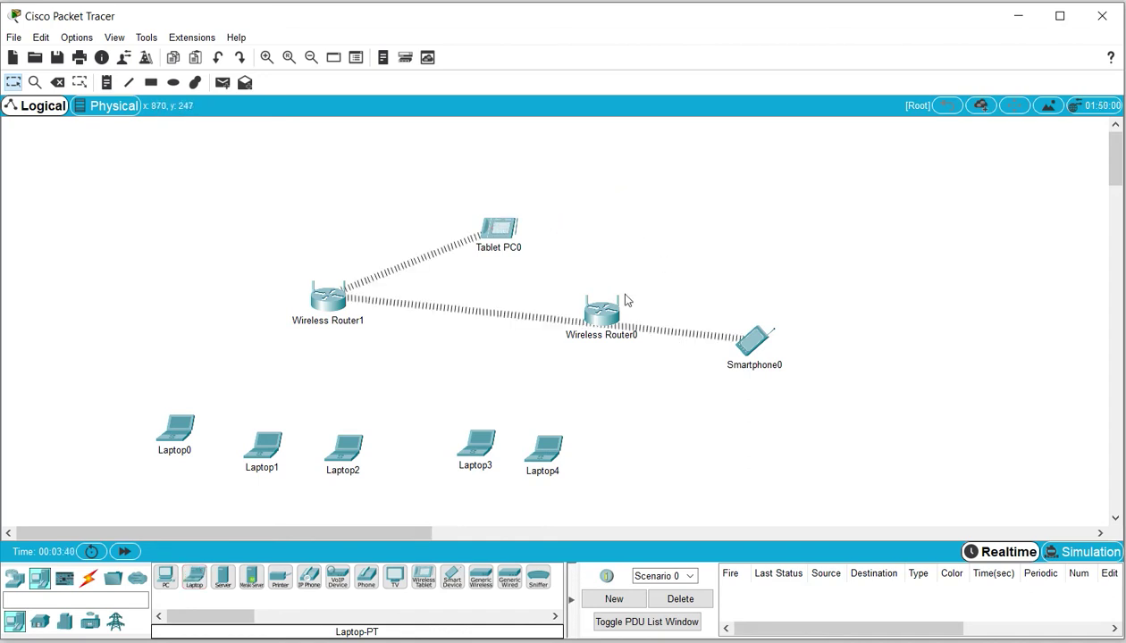
left_click_drag(607, 309, 628, 261)
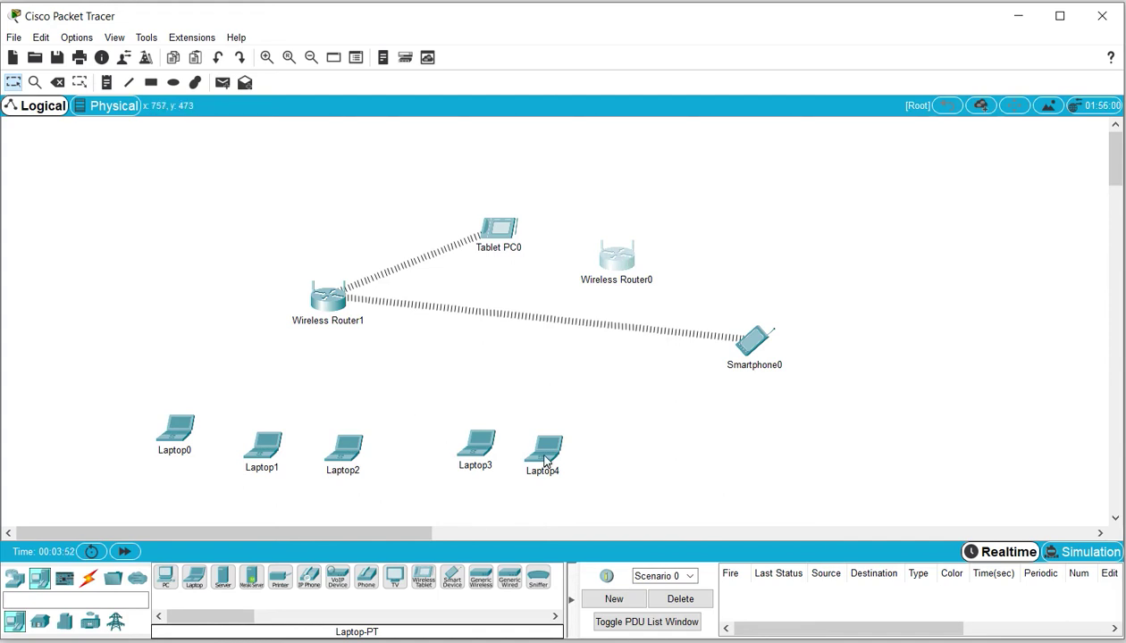
left_click_drag(545, 460, 585, 434)
Replace Laptop4's existing module with the 2.4GHz WPC300N wireless module on its Physical tab
left_click(586, 433)
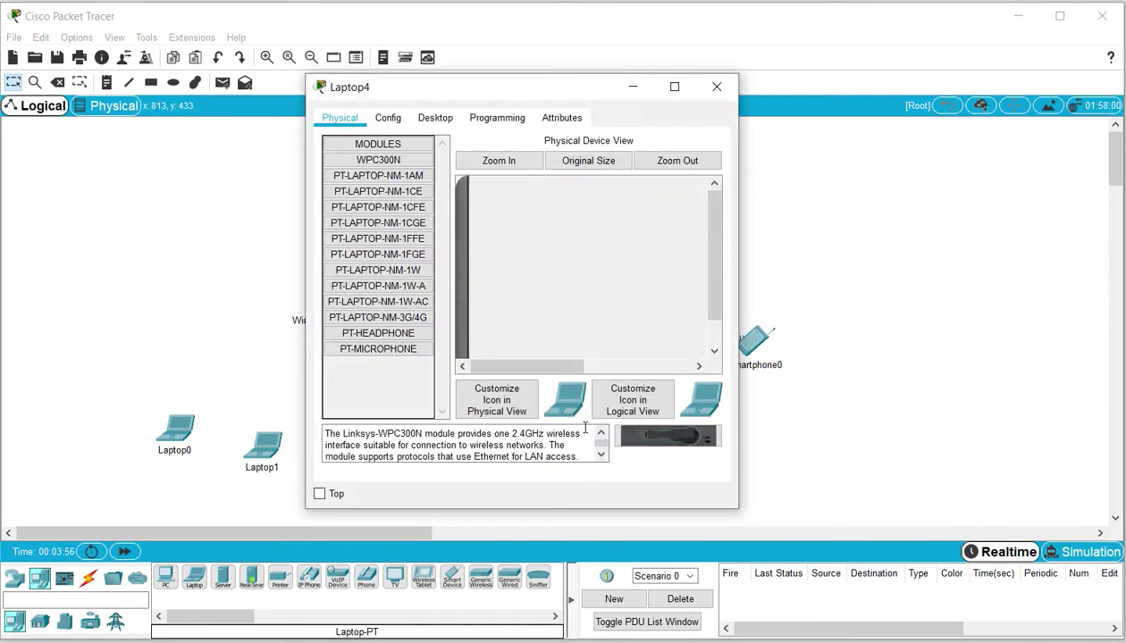
left_click_drag(713, 258, 708, 353)
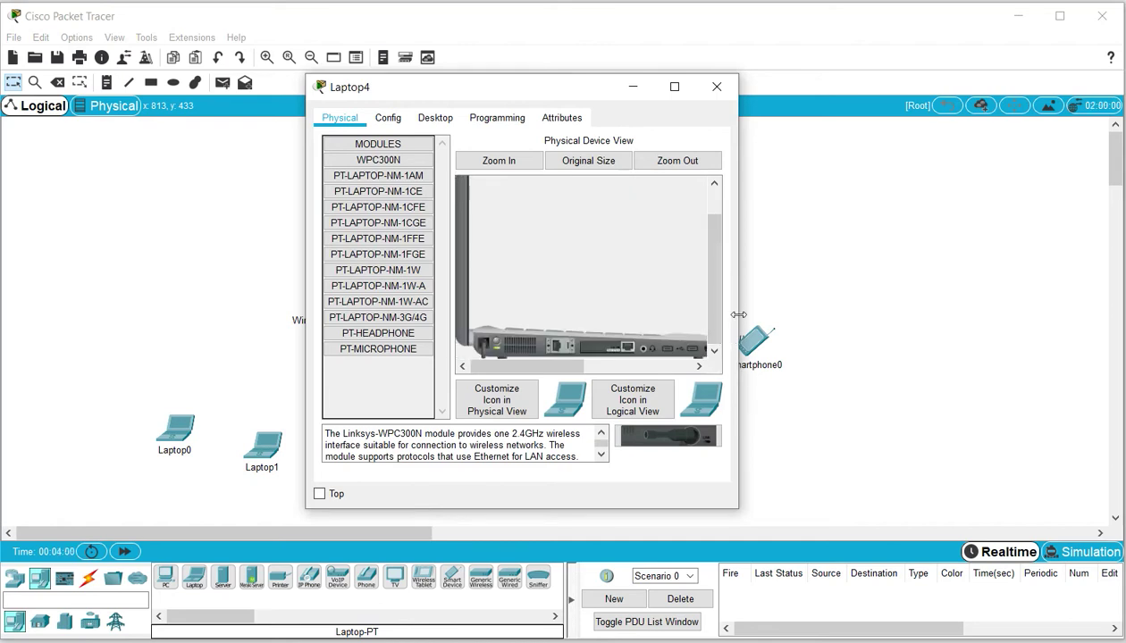
left_click_drag(738, 315, 940, 349)
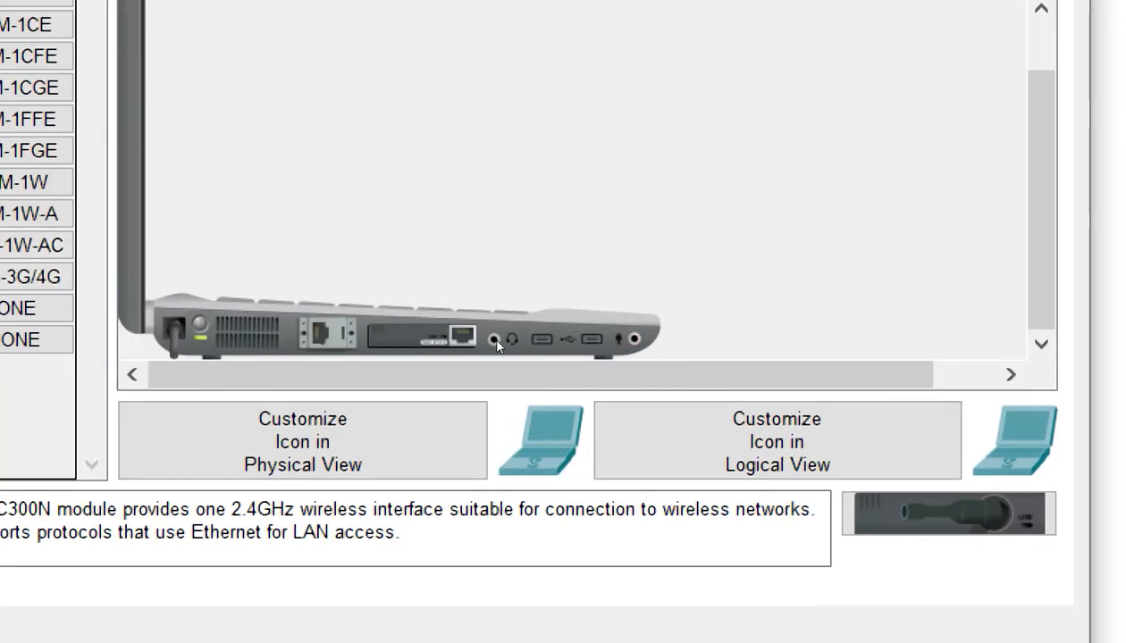
left_click_drag(420, 336, 384, 394)
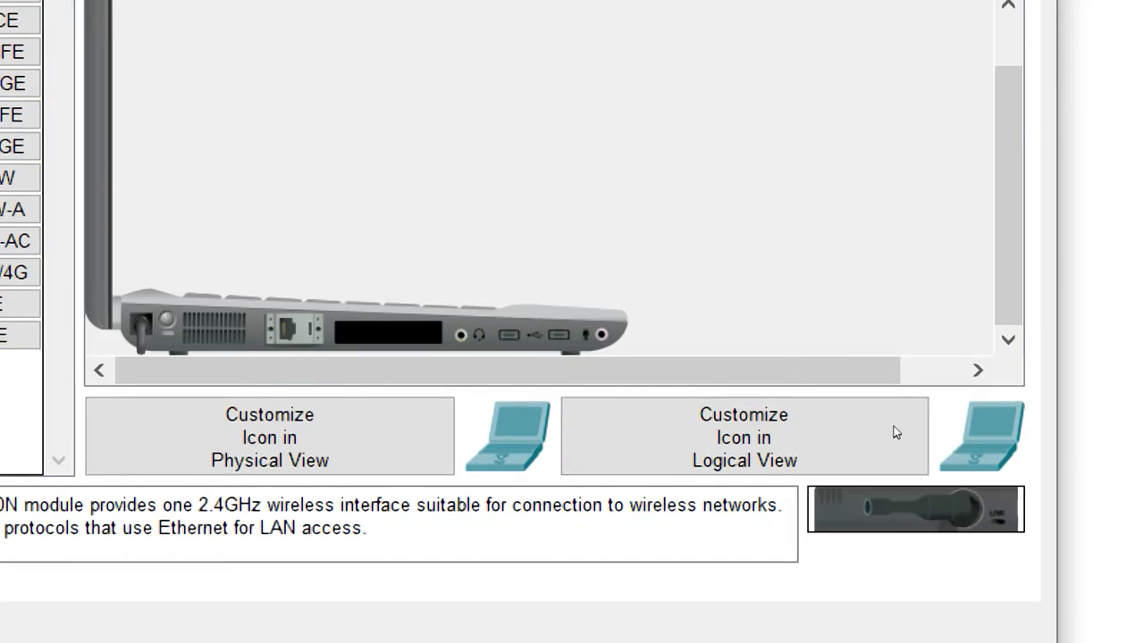
left_click_drag(929, 514, 515, 352)
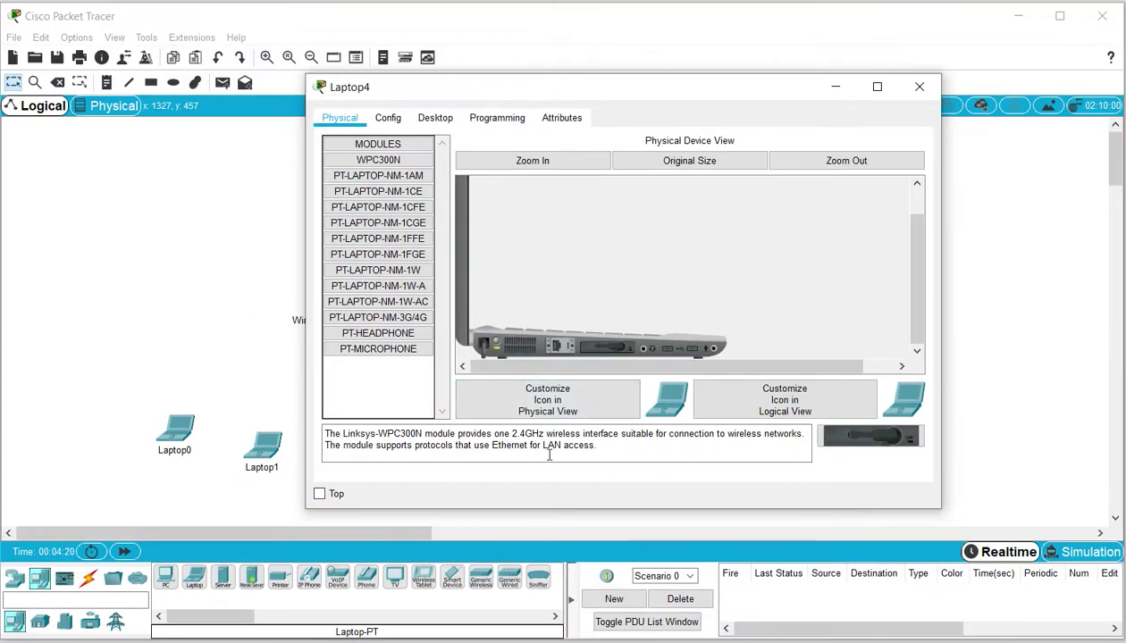
left_click_drag(497, 435, 545, 435)
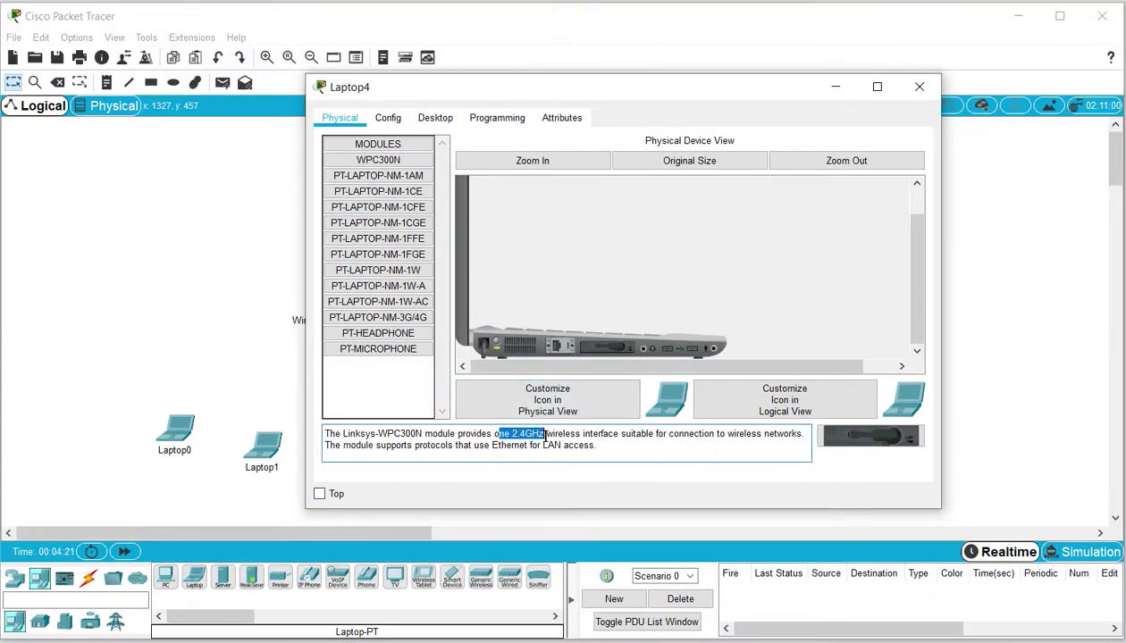
left_click(836, 90)
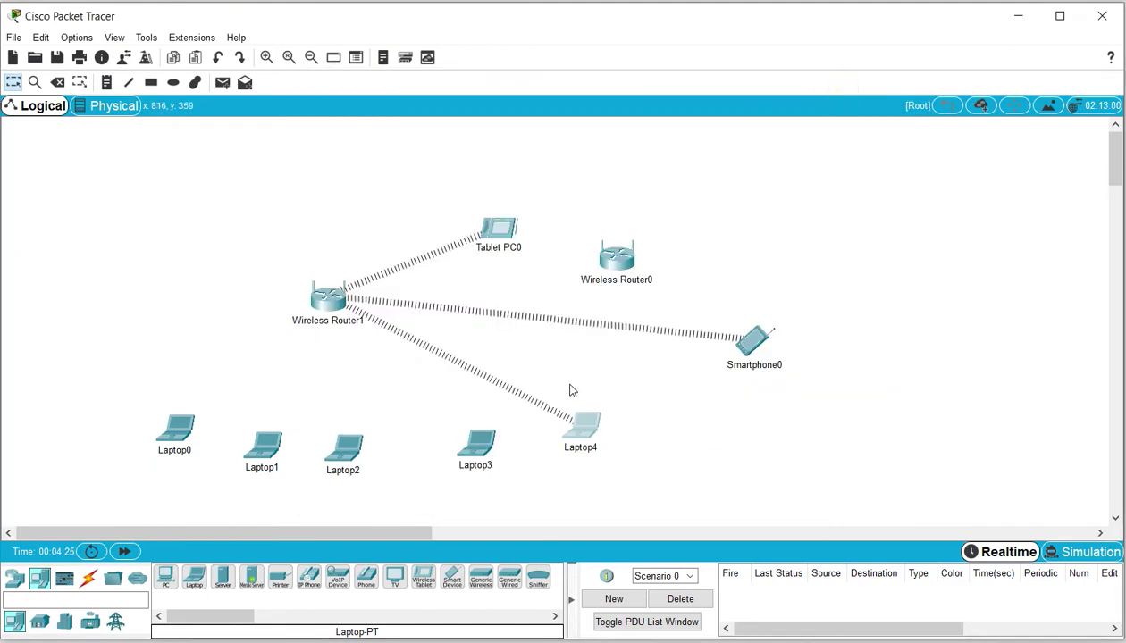
Delete Laptop0 through Laptop3 from the topology
left_click_drag(148, 400, 491, 494)
key("Delete")
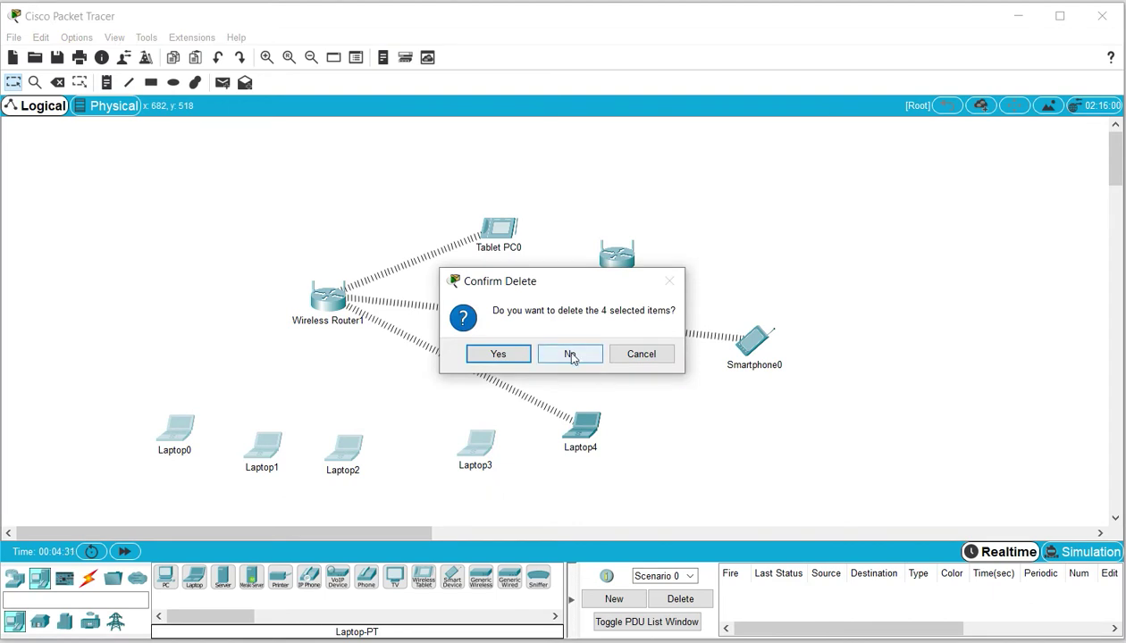
left_click(492, 354)
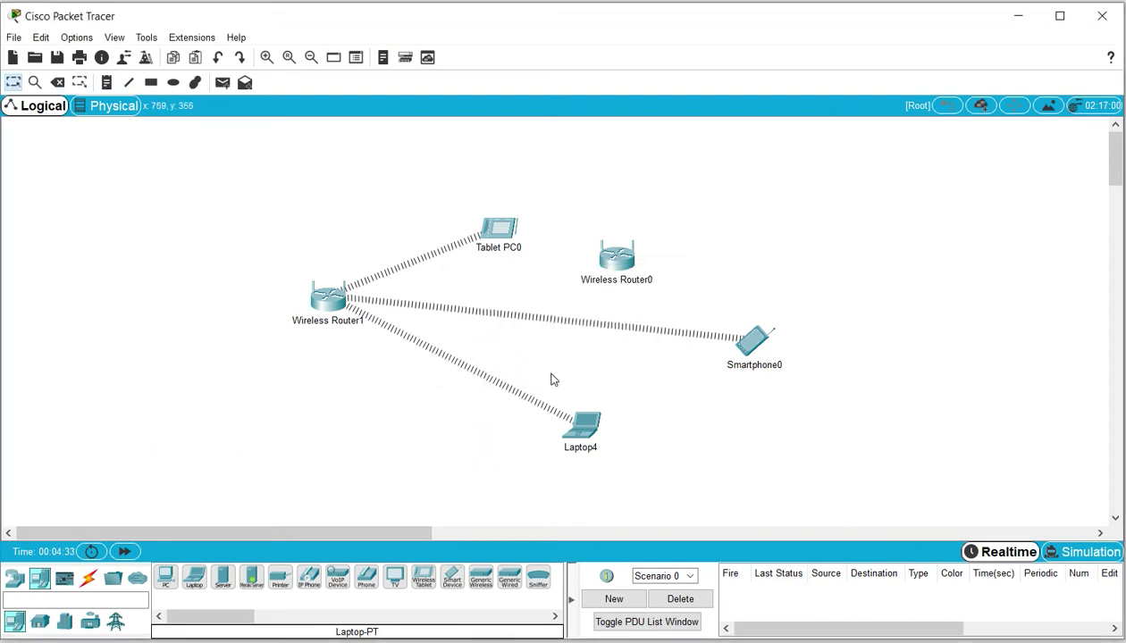
Paste three copies of Laptop4, placing Laptop4(1) and Laptop4(2) left and Laptop4(3) right
left_click_drag(537, 383, 626, 469)
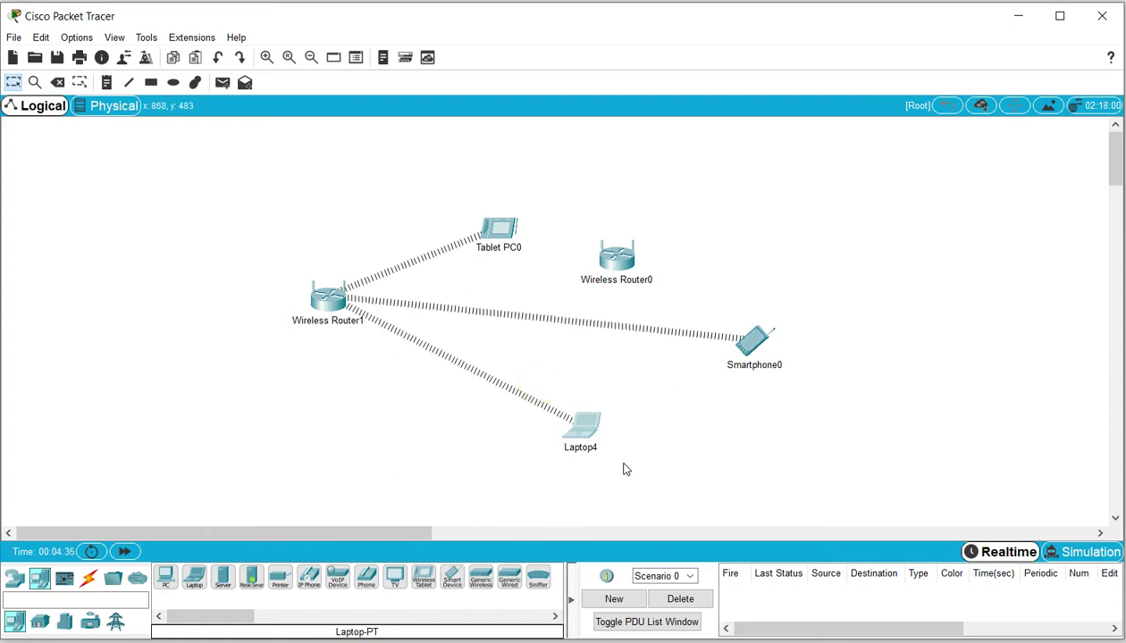
key("ctrl+c")
key("ctrl+v")
left_click_drag(597, 382, 374, 404)
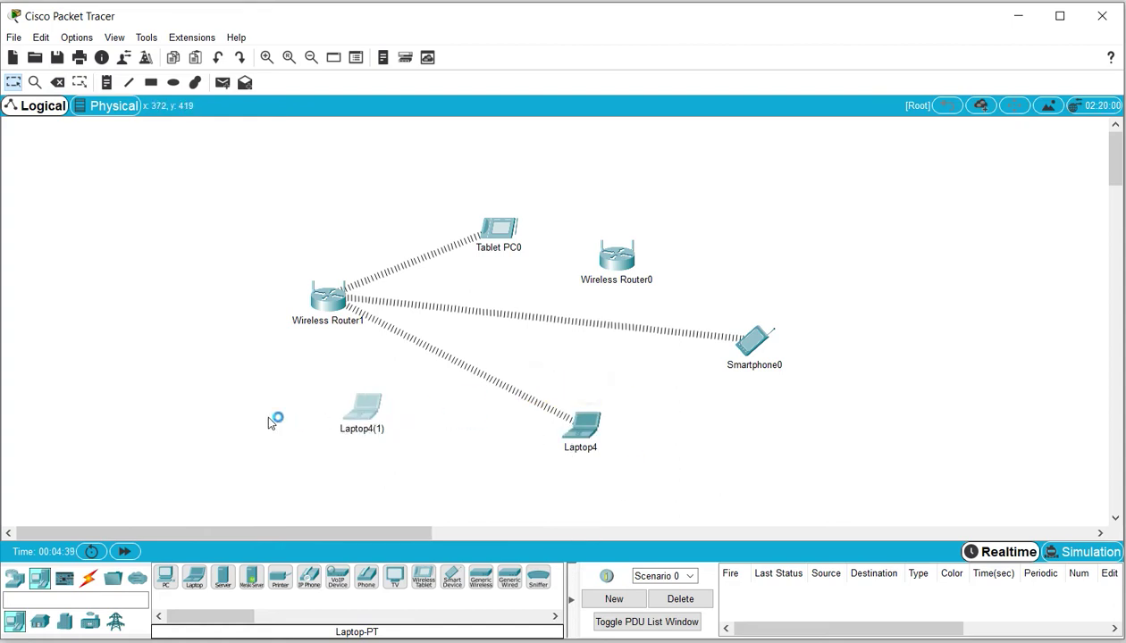
key("ctrl+v")
left_click_drag(581, 393, 239, 404)
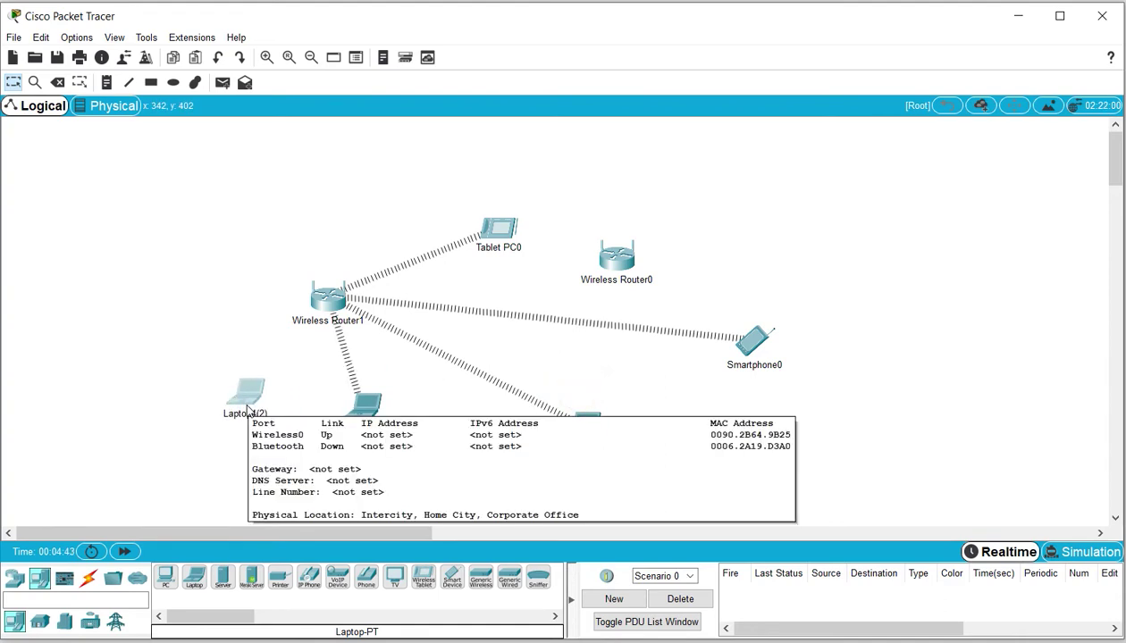
key("ctrl+v")
left_click_drag(583, 390, 753, 433)
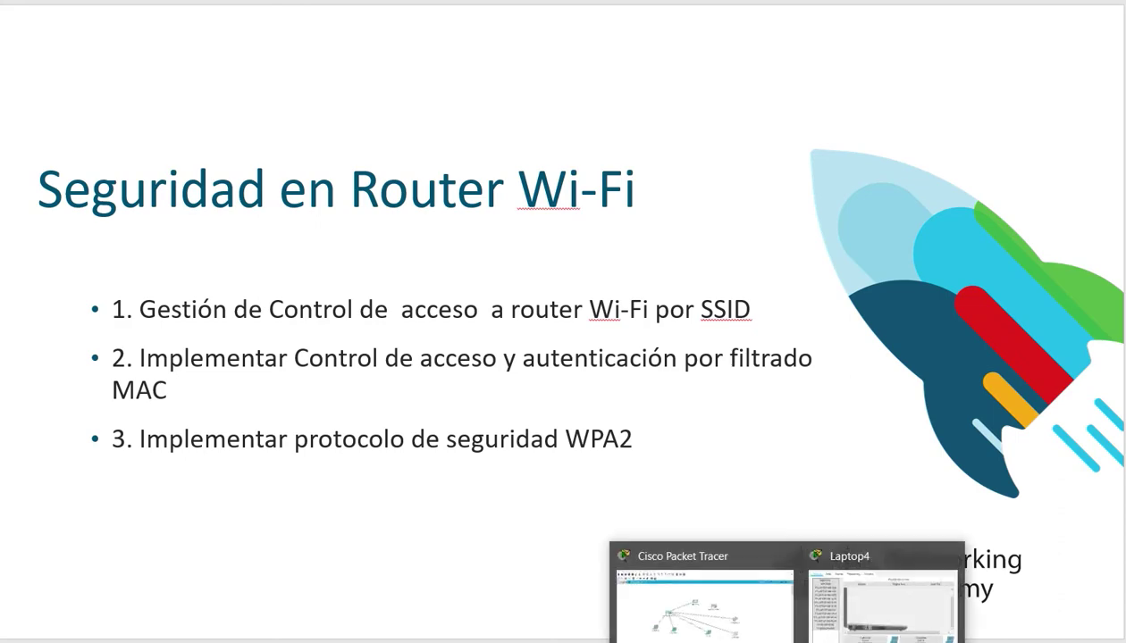
Move Wireless Router0 up and to the right
left_click(725, 627)
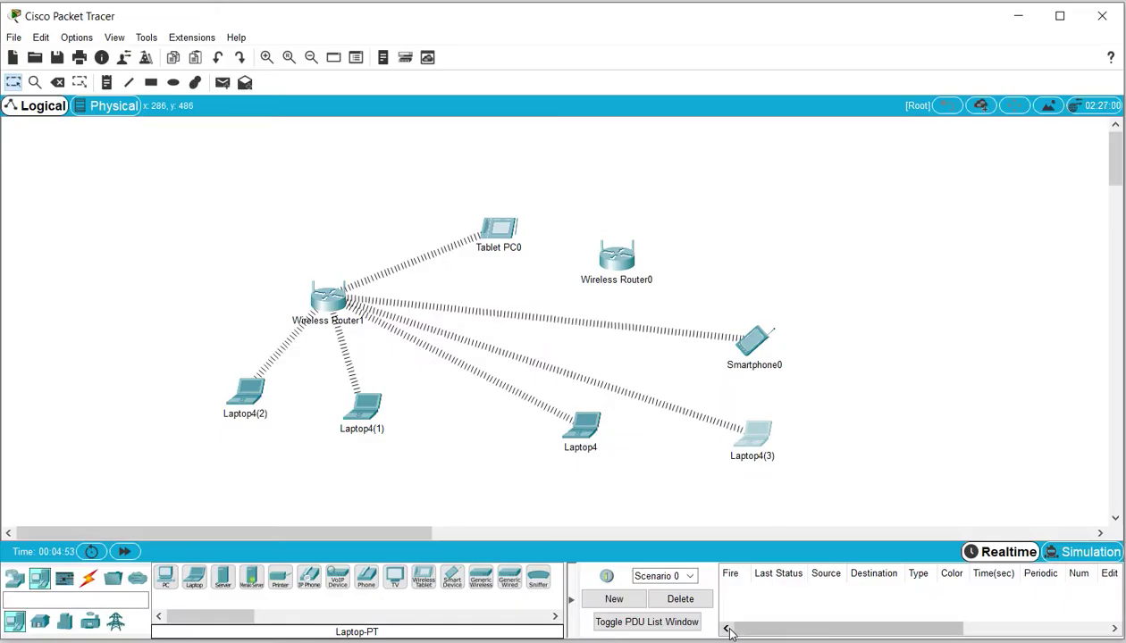
left_click_drag(628, 263, 689, 232)
mouse_move(693, 237)
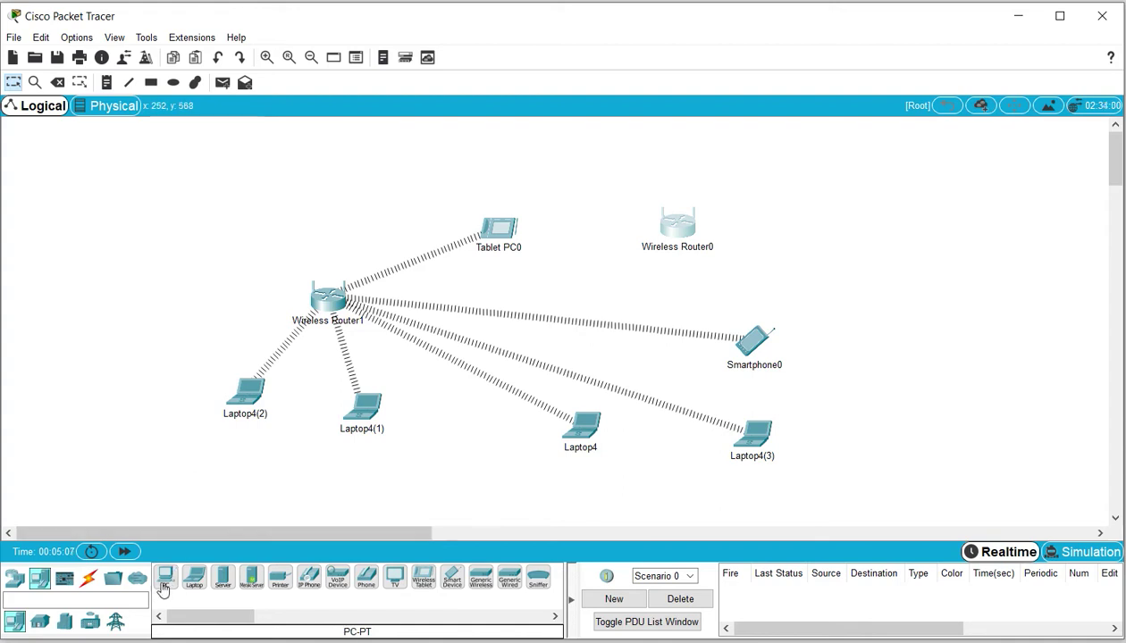
Add PC0, cable its FastEthernet0 to Wireless Router1's Ethernet 1 with copper straight-through, and open the router
left_click_drag(164, 586, 126, 316)
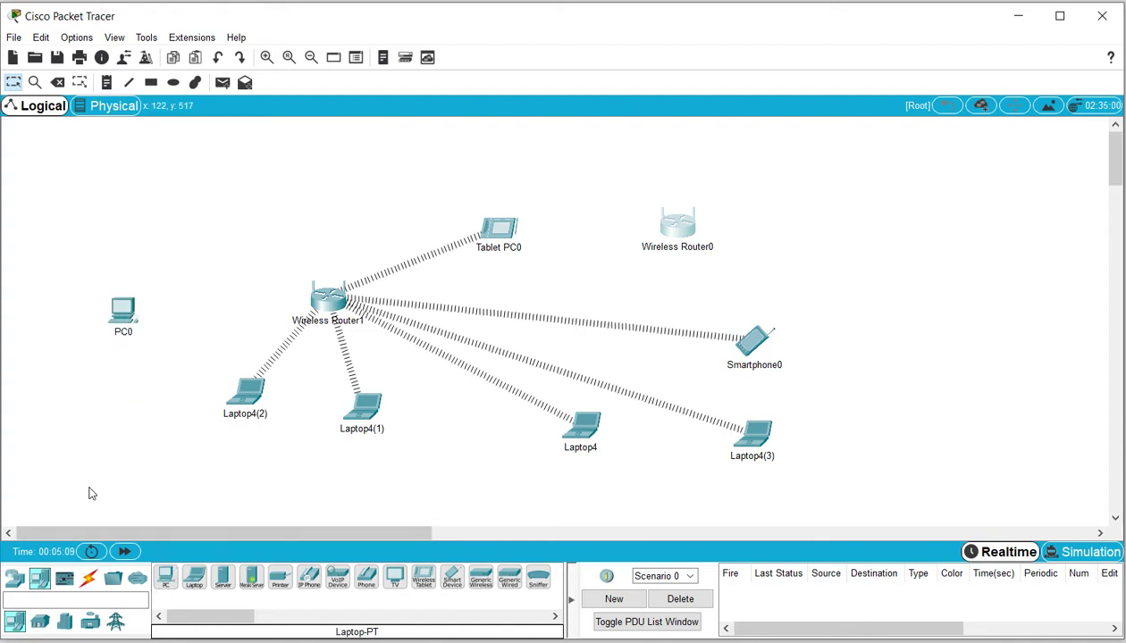
left_click(88, 578)
left_click(223, 576)
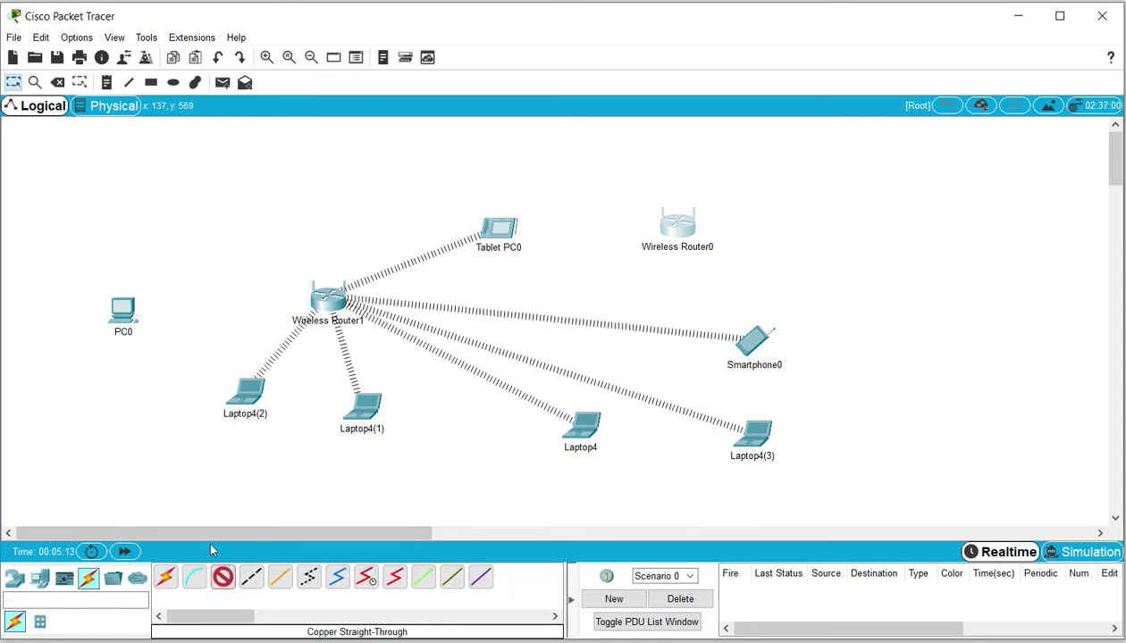
left_click(132, 311)
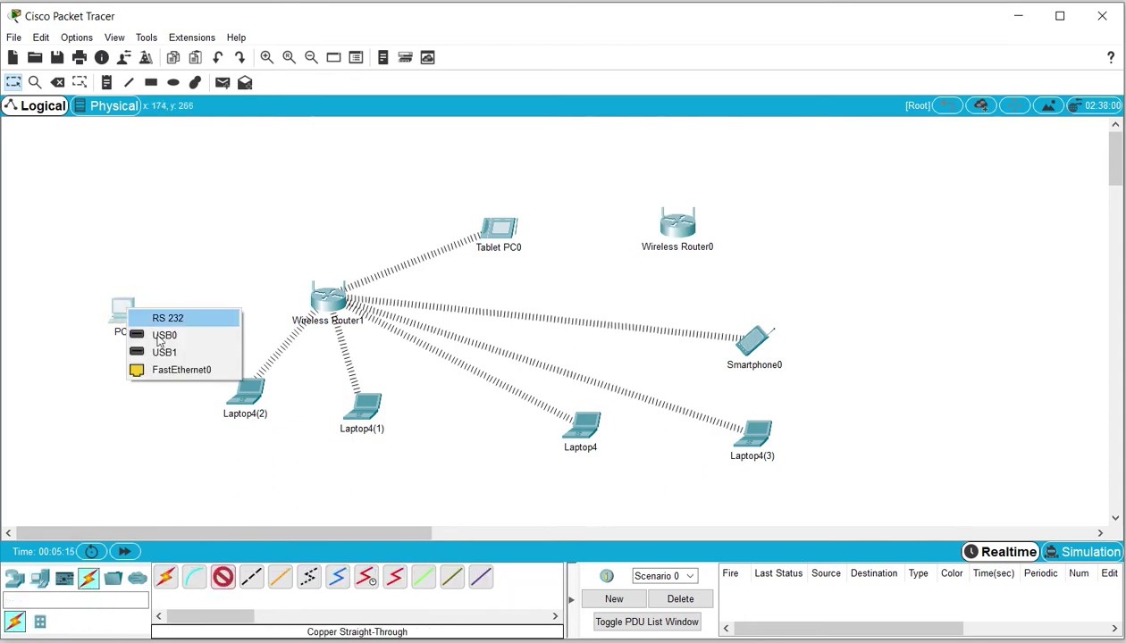
left_click(185, 370)
left_click(324, 297)
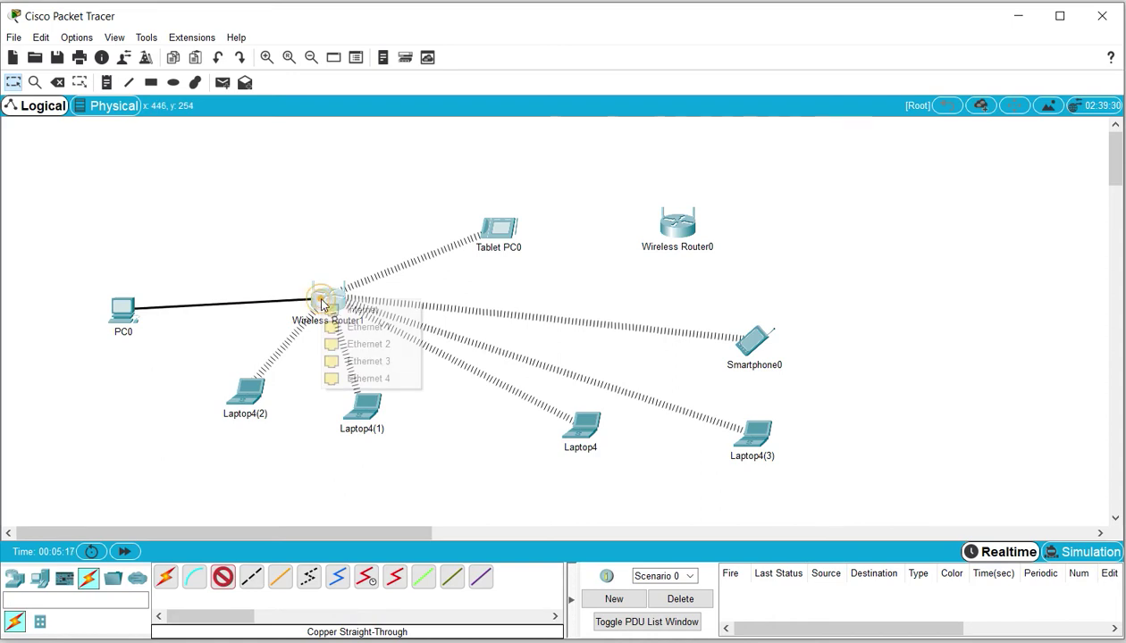
left_click(368, 327)
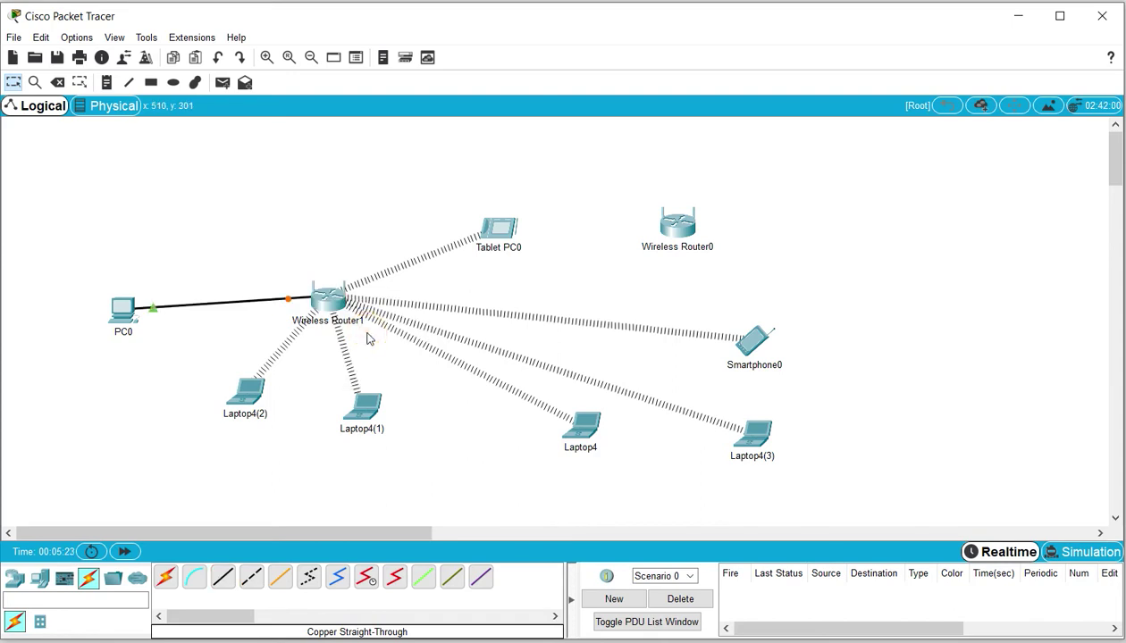
left_click(251, 354)
left_click(335, 297)
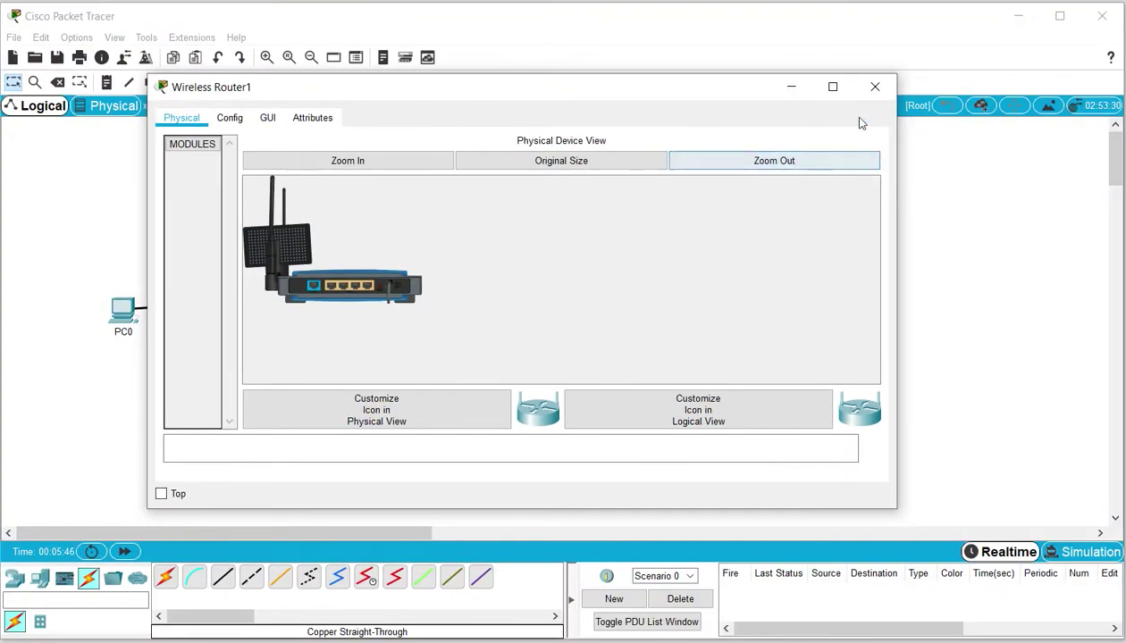
Run ipconfig on Laptop4(2), showing 192.168.0.103/255.255.255.0 and default gateway 192.168.0.1
left_click(793, 89)
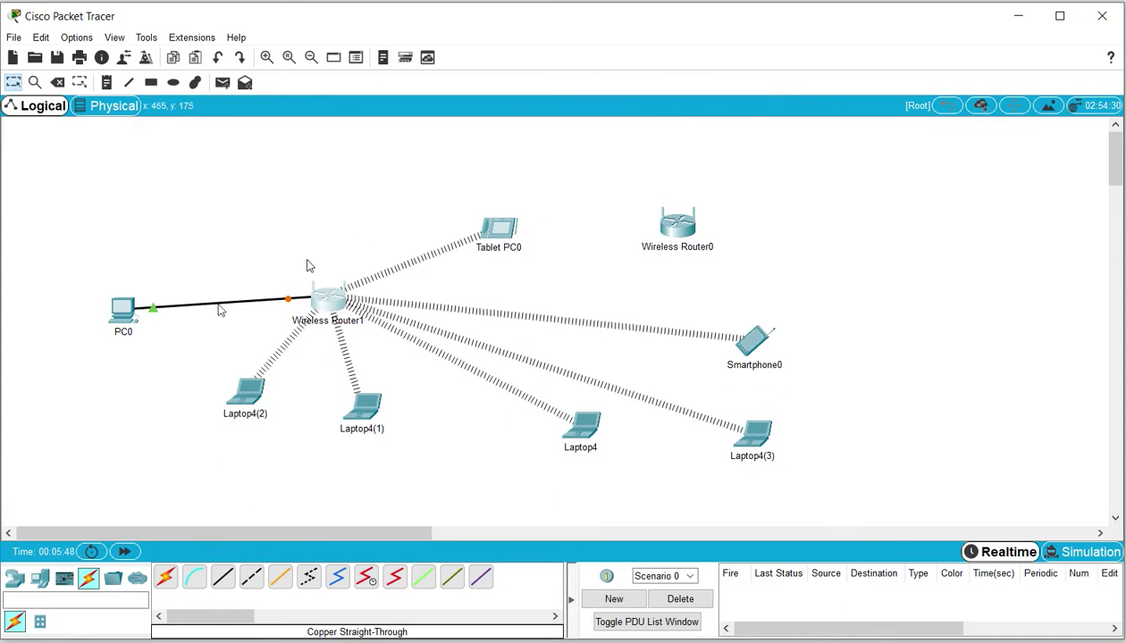
left_click(130, 553)
left_click(250, 393)
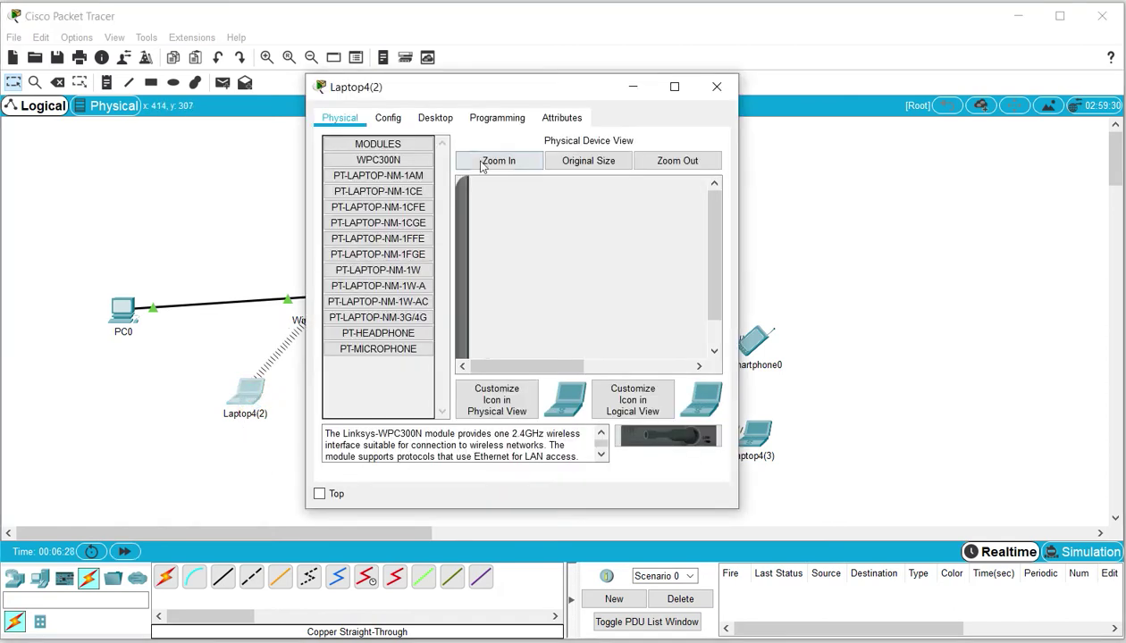
left_click(435, 117)
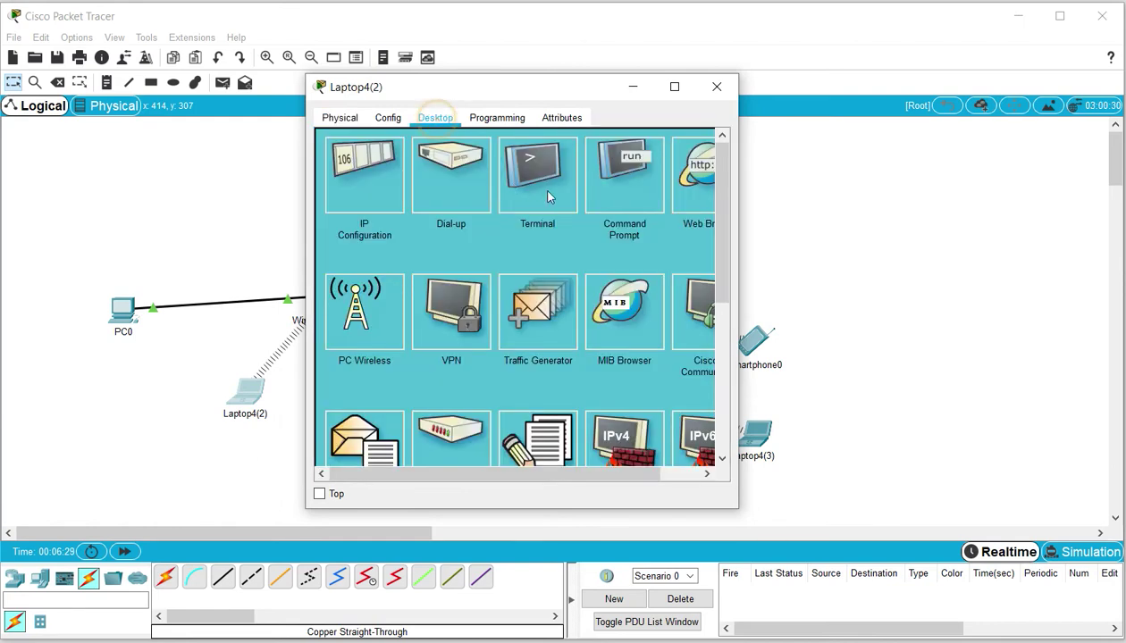
left_click(607, 189)
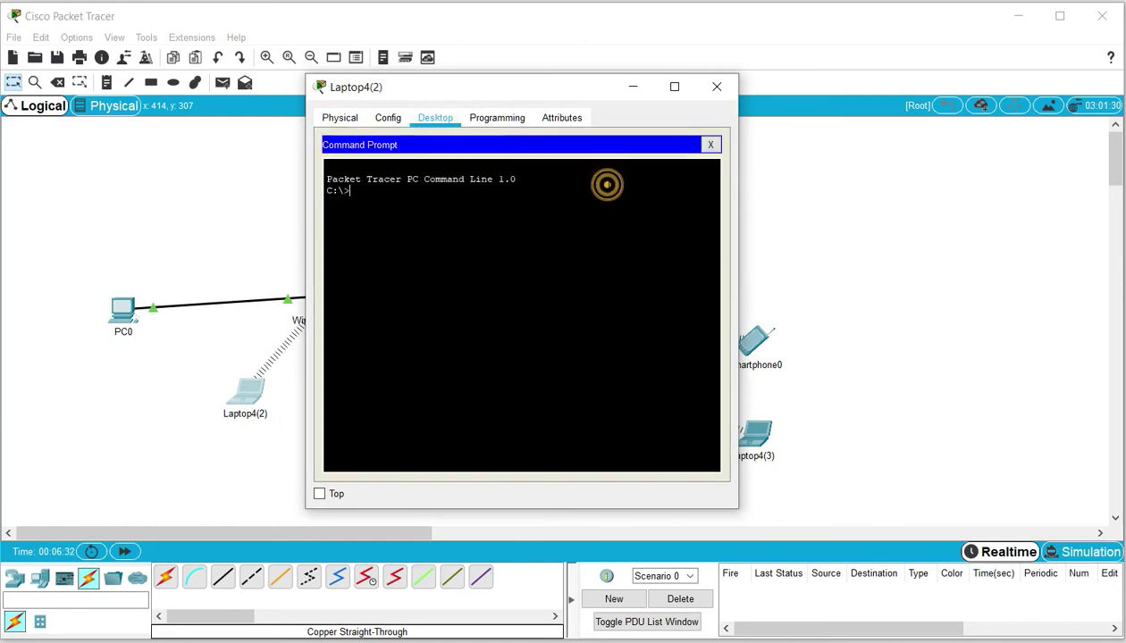
type("ipconfig")
key("Return")
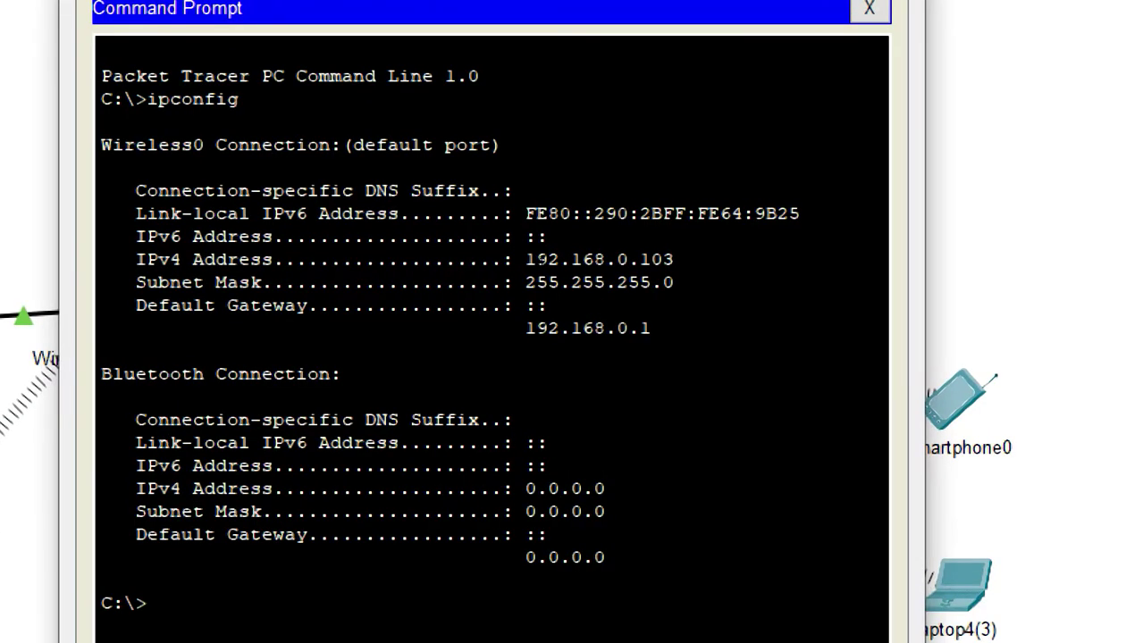
left_click_drag(540, 258, 645, 282)
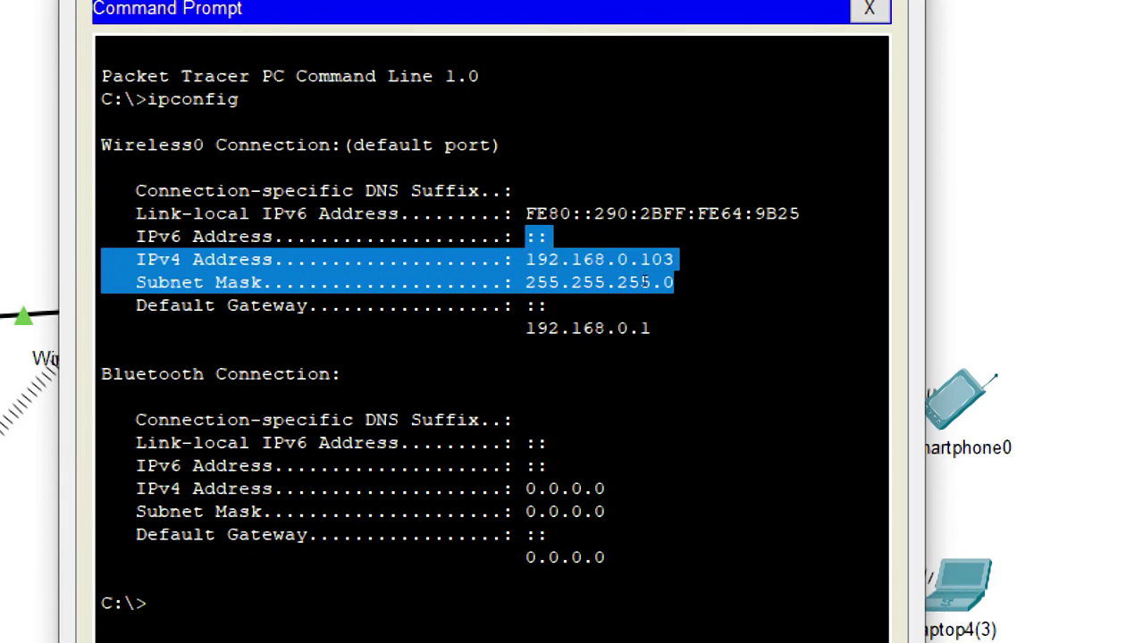
left_click(605, 303)
left_click_drag(651, 328, 524, 329)
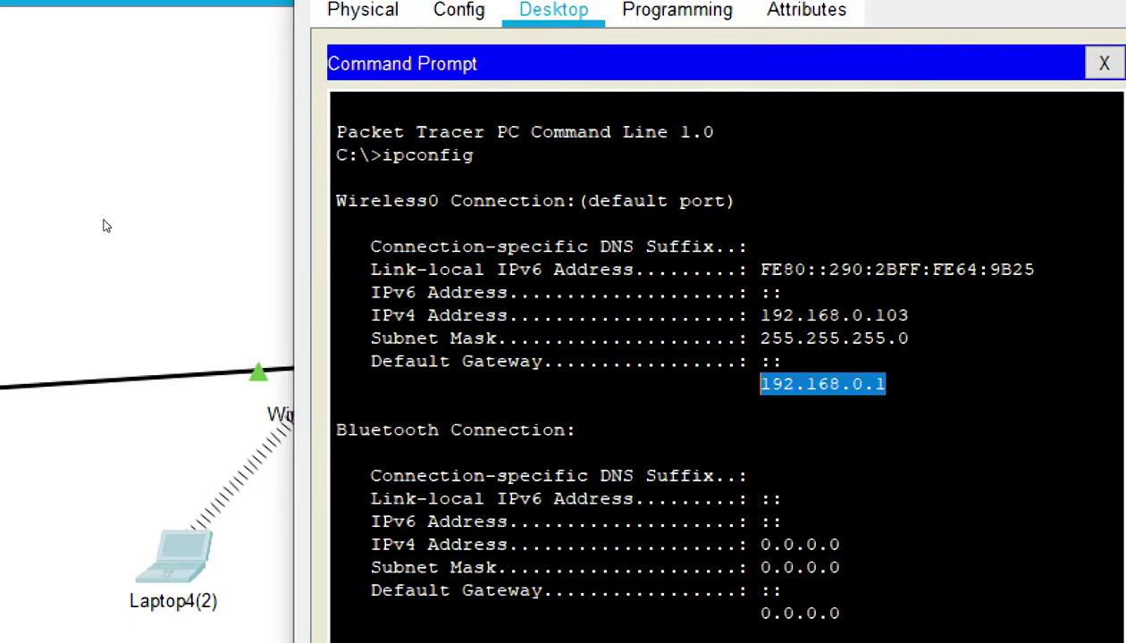
Return to the topology workspace and dismiss the Windows Start menu
left_click(105, 226)
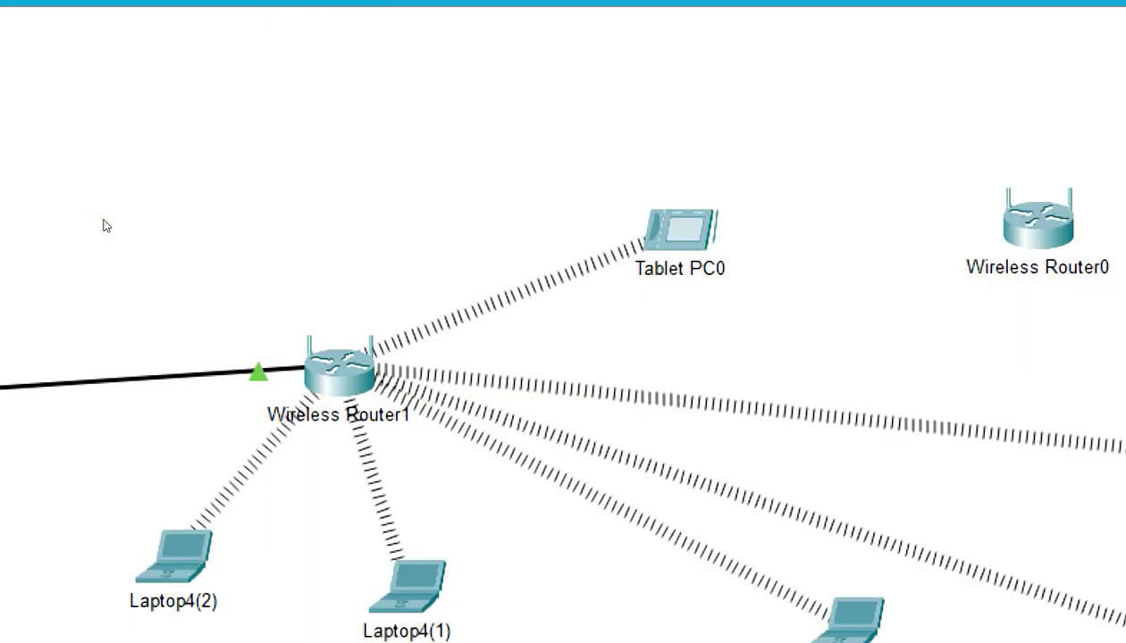
key("super")
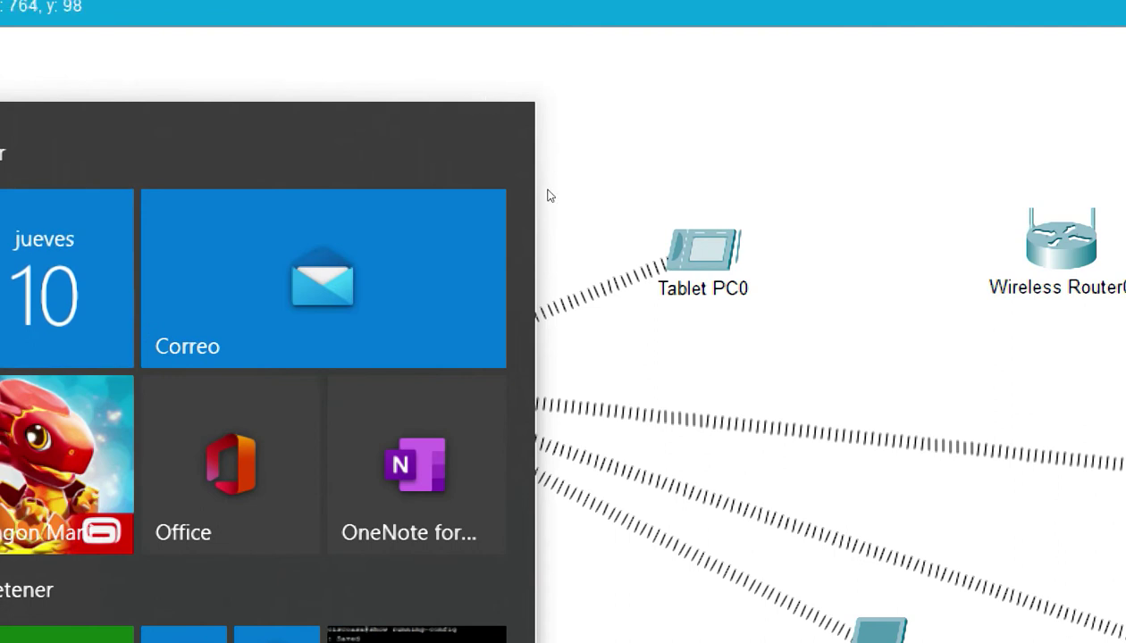
left_click(546, 186)
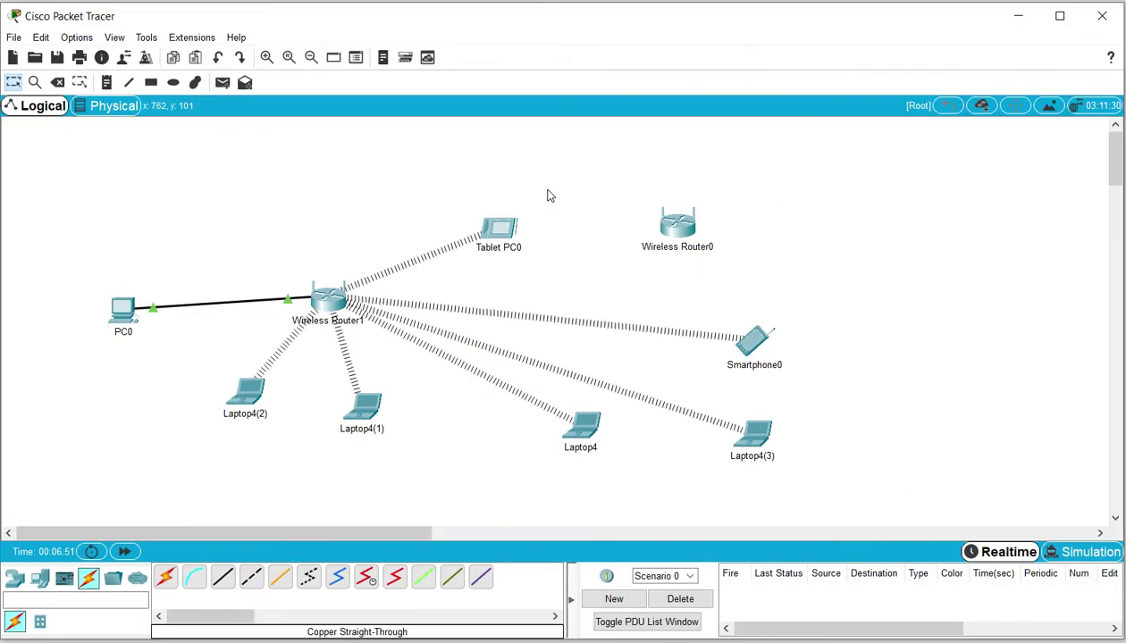
left_click(124, 307)
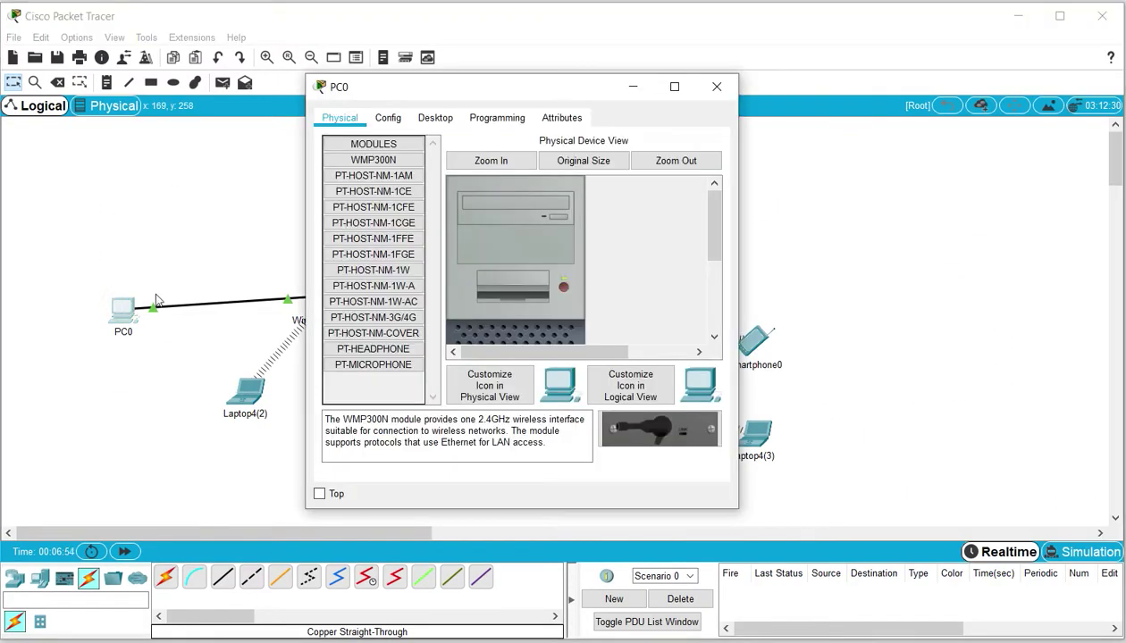
left_click(437, 120)
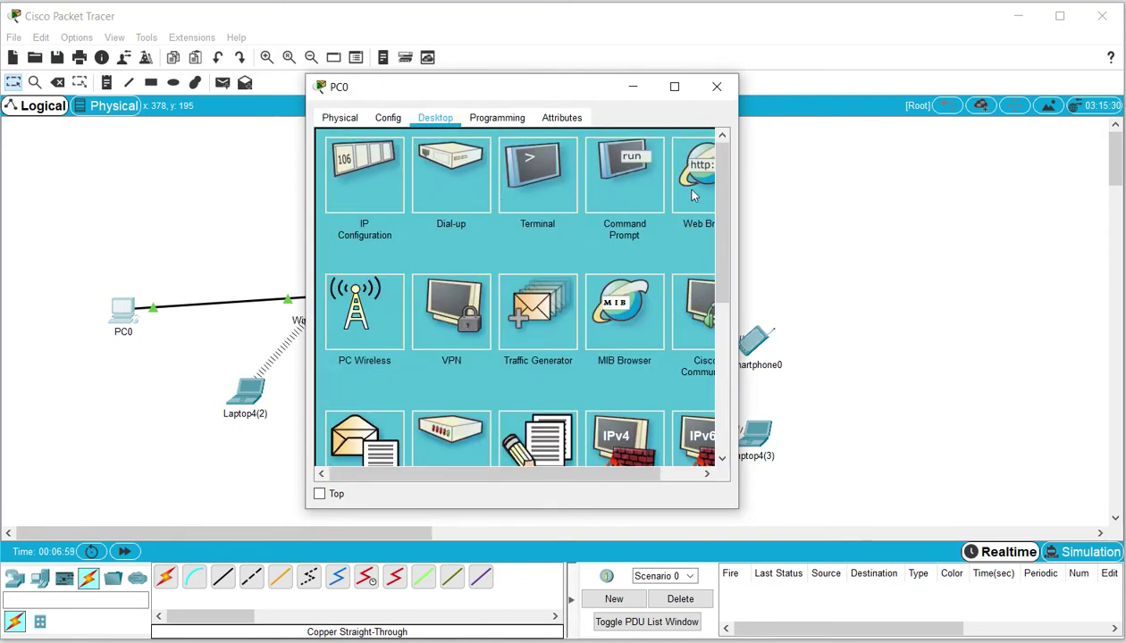
left_click_drag(739, 183, 886, 193)
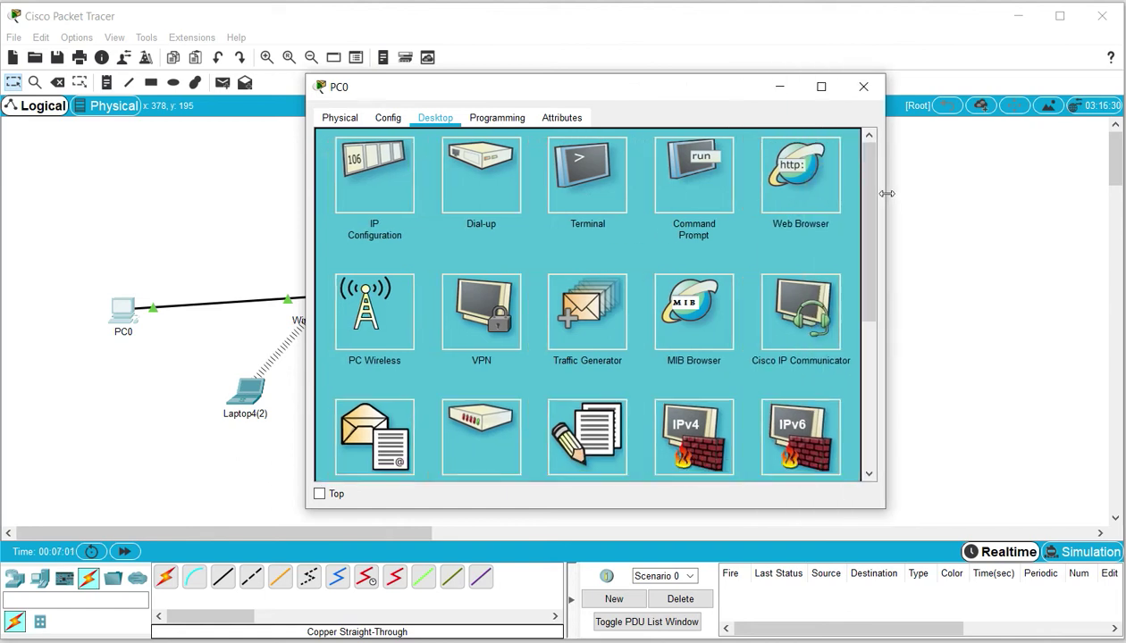
left_click(818, 188)
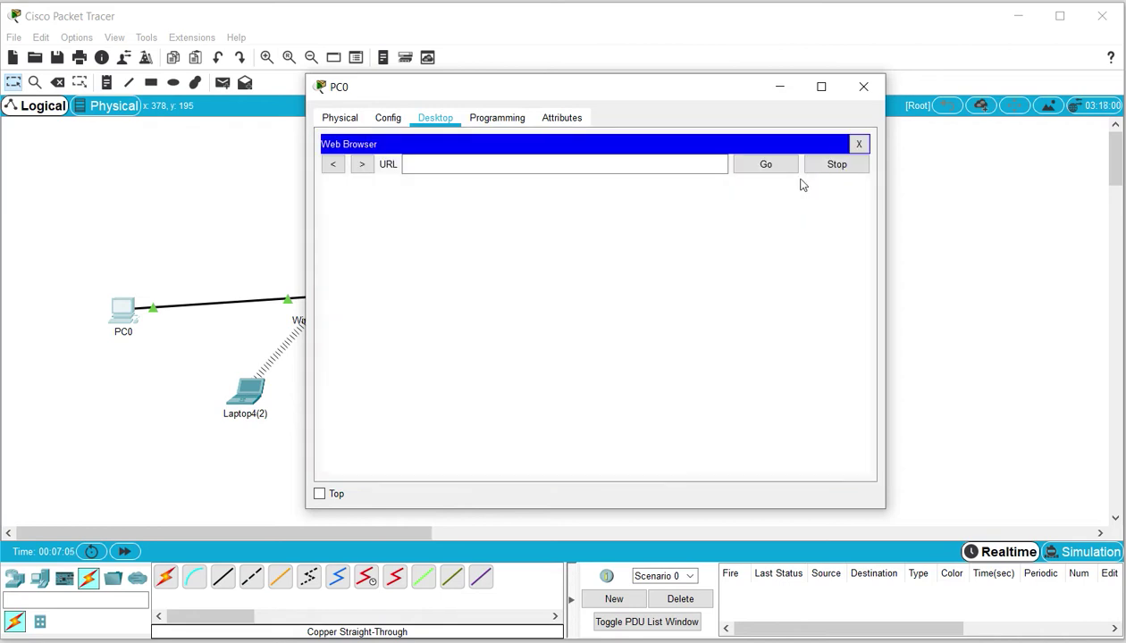
left_click(633, 167)
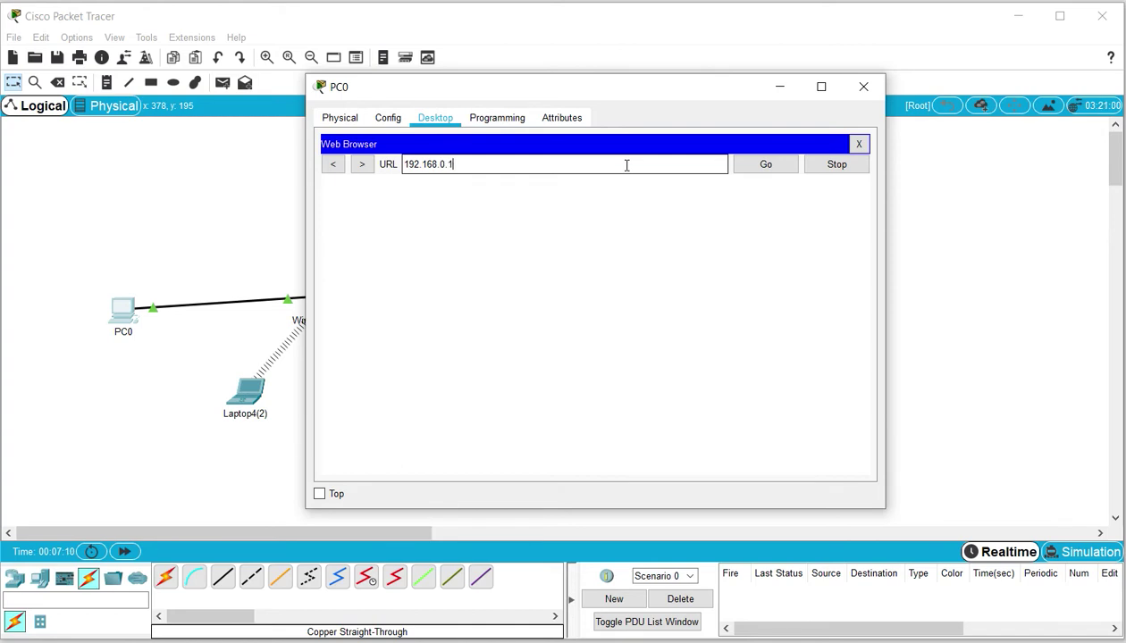
left_click(782, 174)
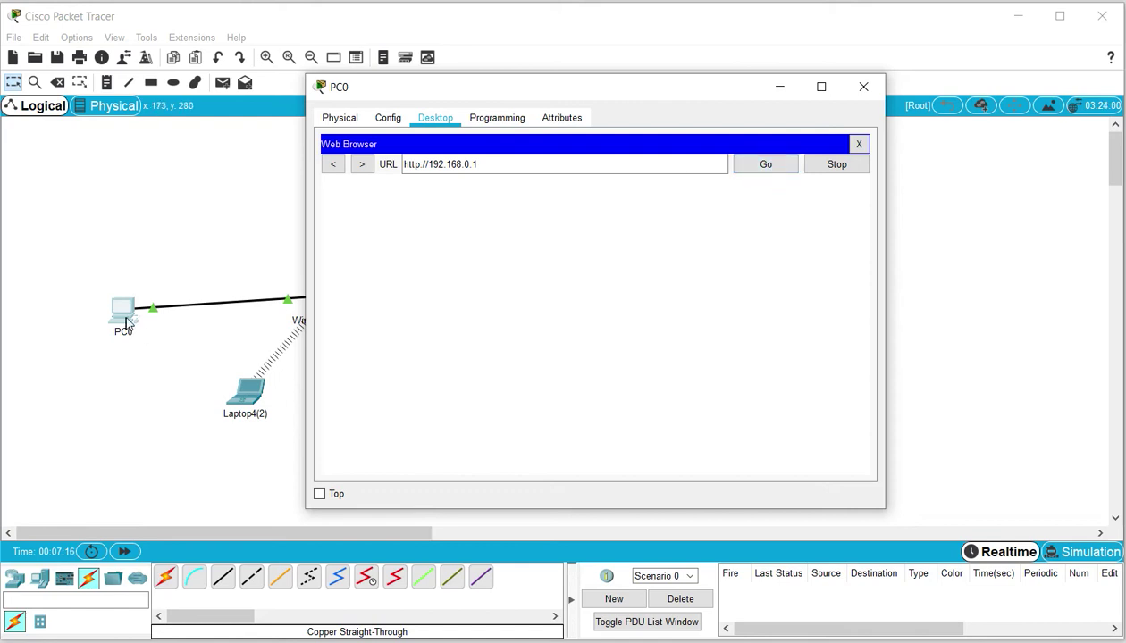
After the request times out, set PC0's IP configuration to DHCP
left_click(127, 322)
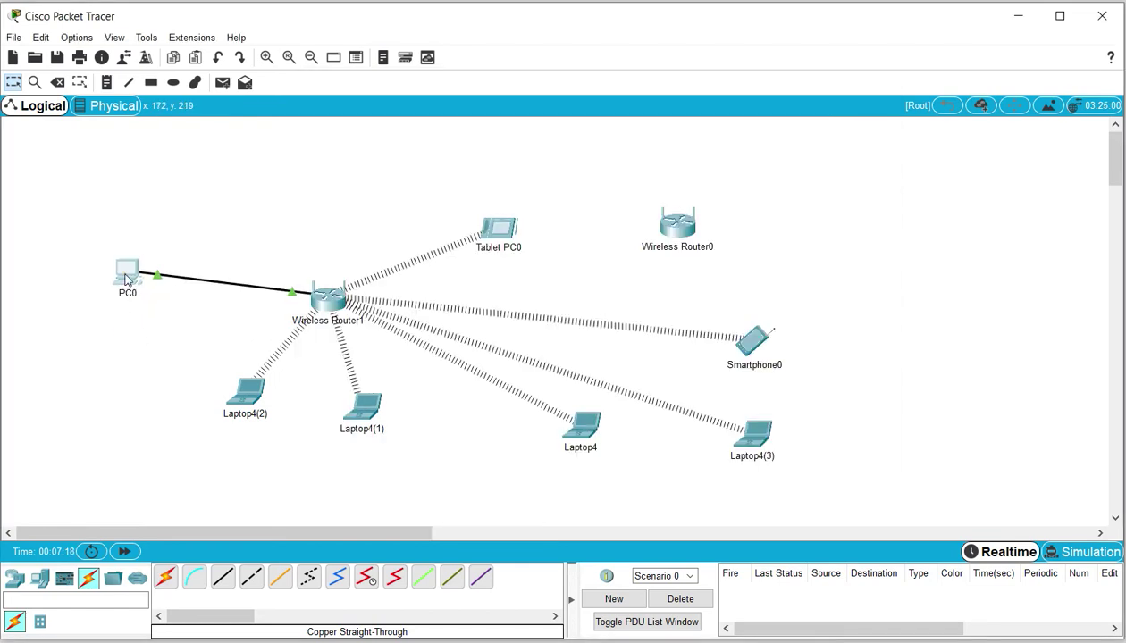
left_click(127, 276)
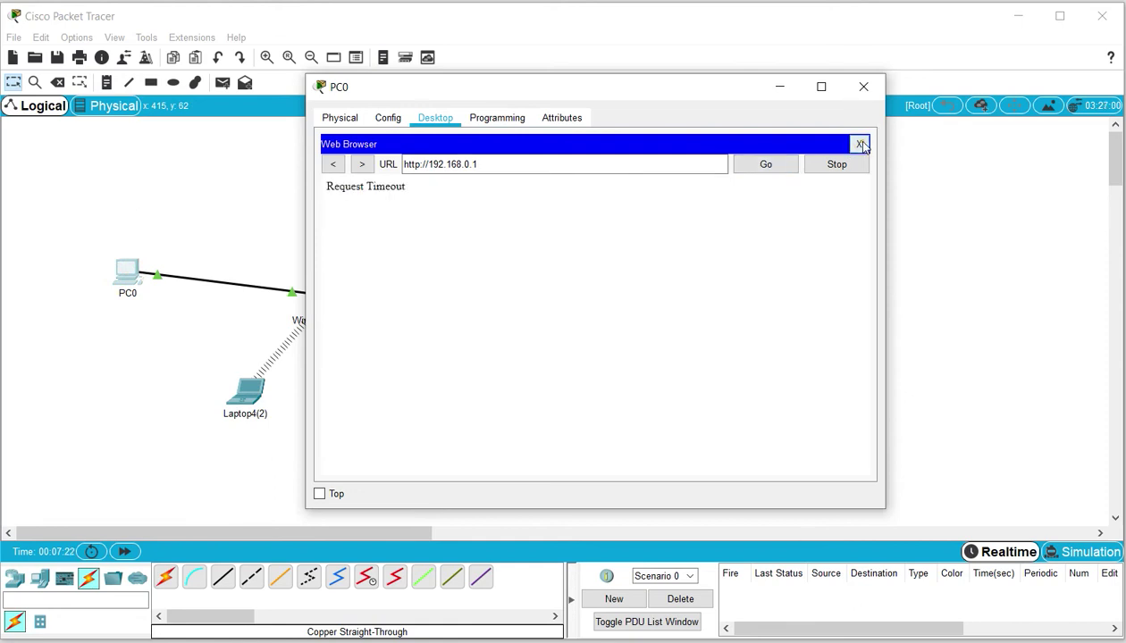
left_click(859, 145)
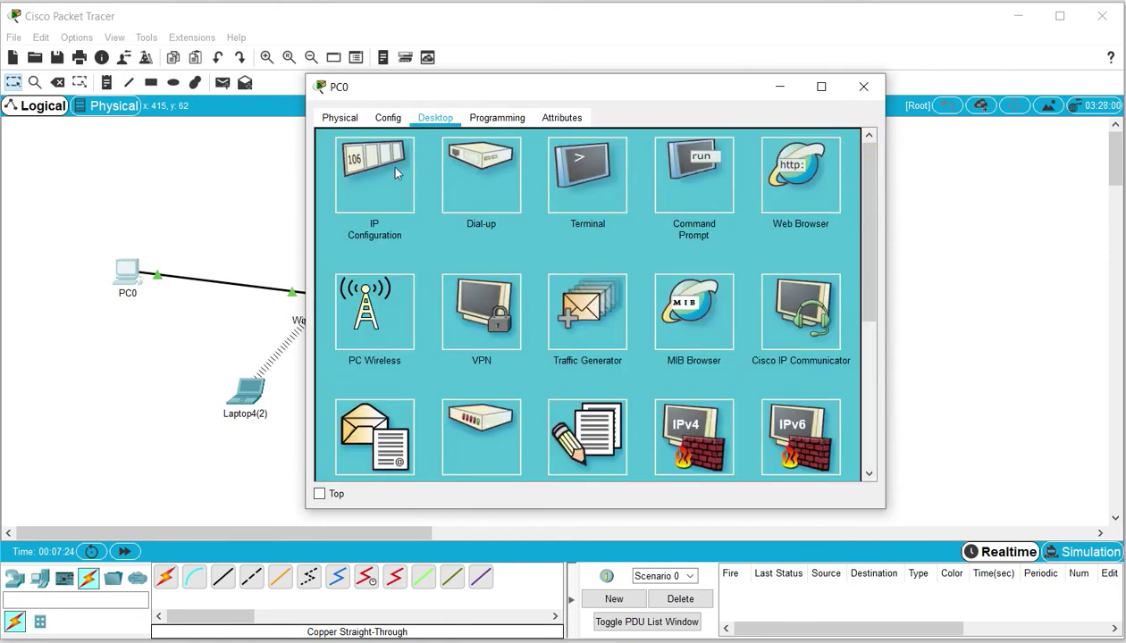
left_click(395, 172)
left_click(334, 202)
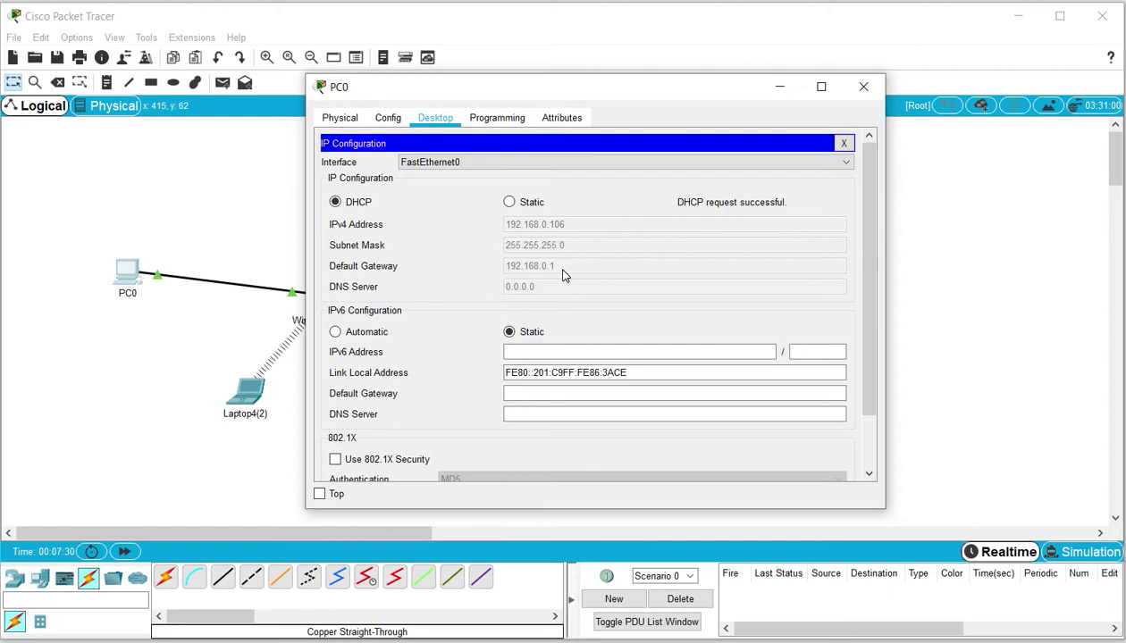
left_click(843, 143)
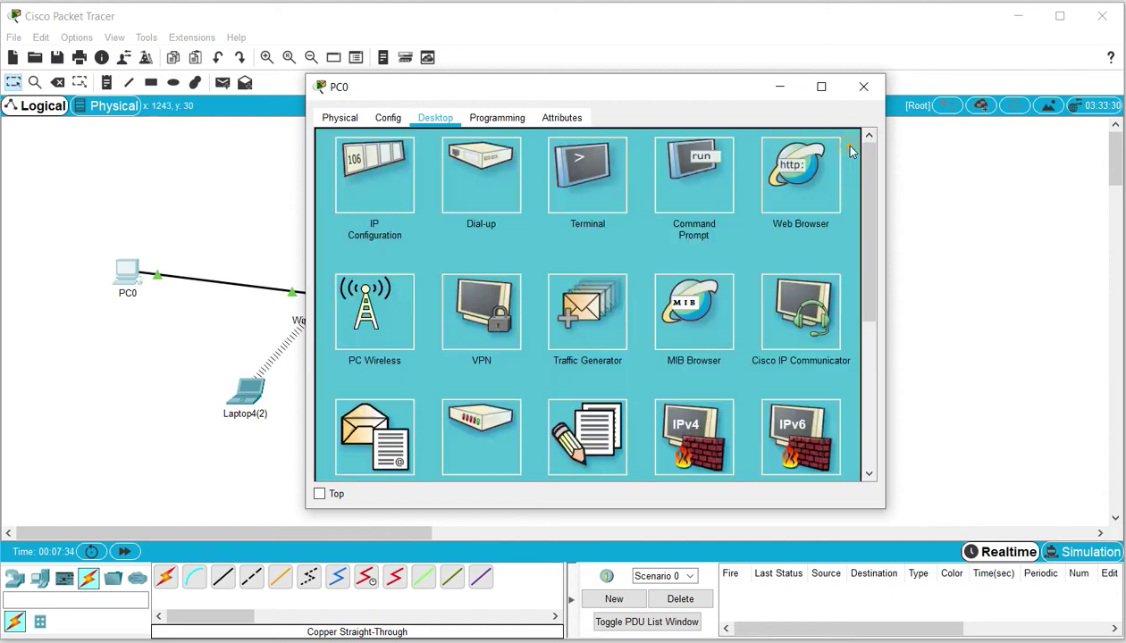
left_click(811, 176)
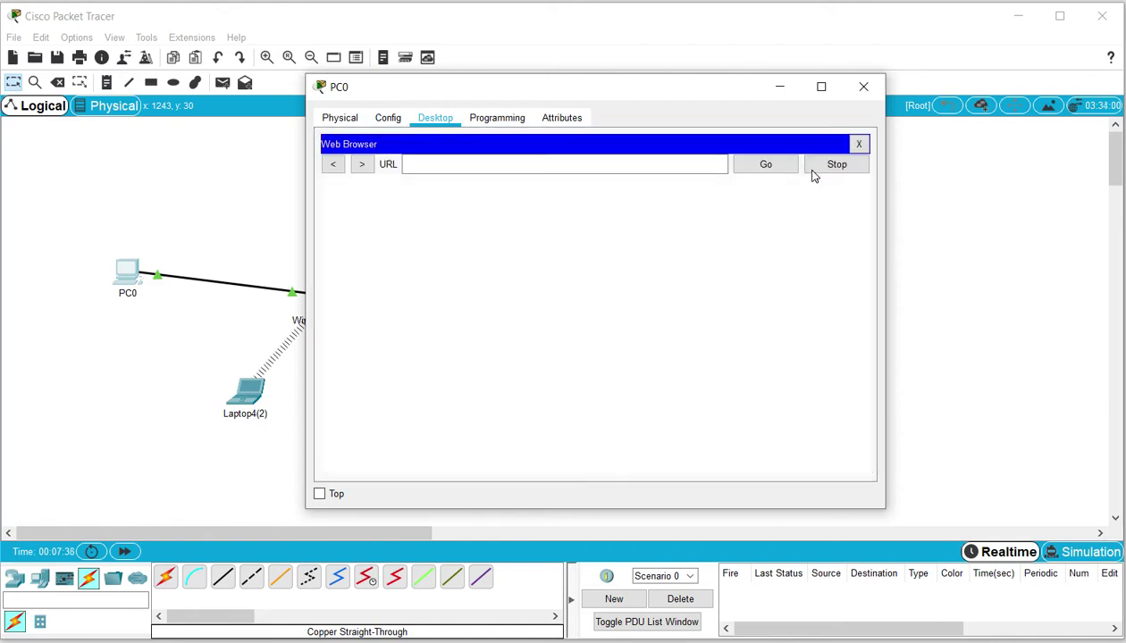
left_click(489, 165)
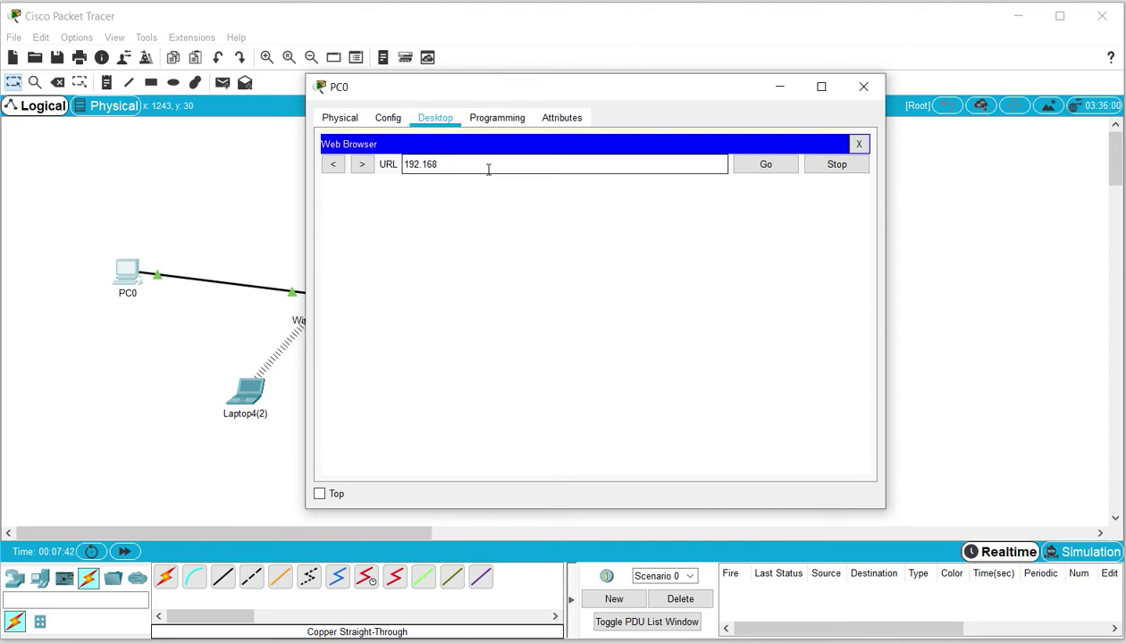
left_click(761, 165)
left_click(637, 275)
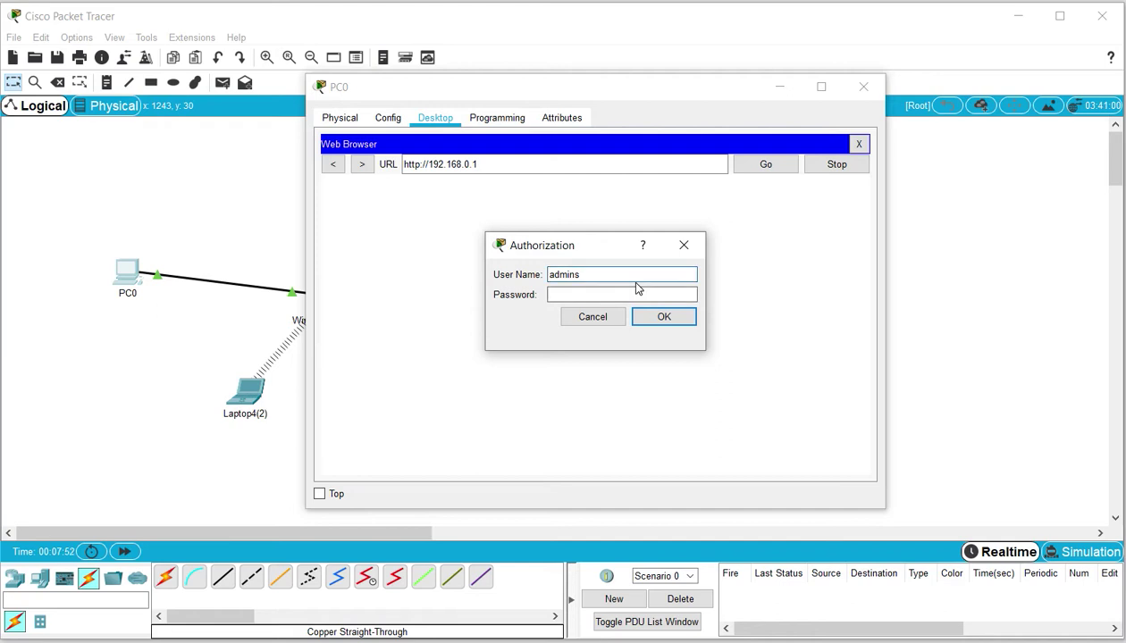
Log in to the router with the account password and open the Administration management page
left_click(625, 293)
type("a")
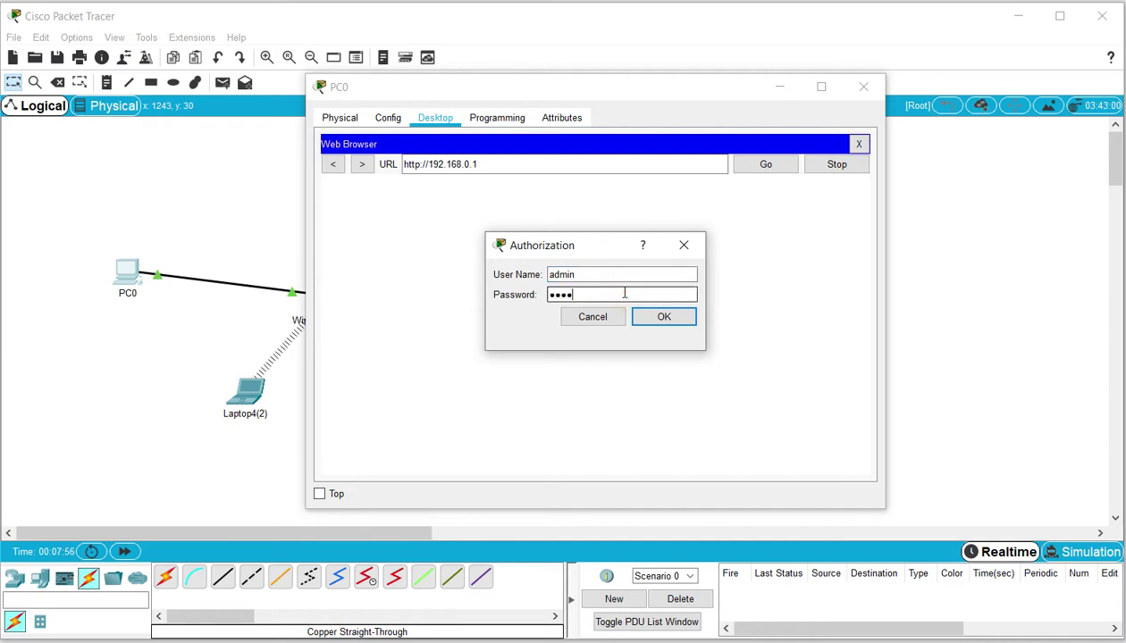
type("dmin")
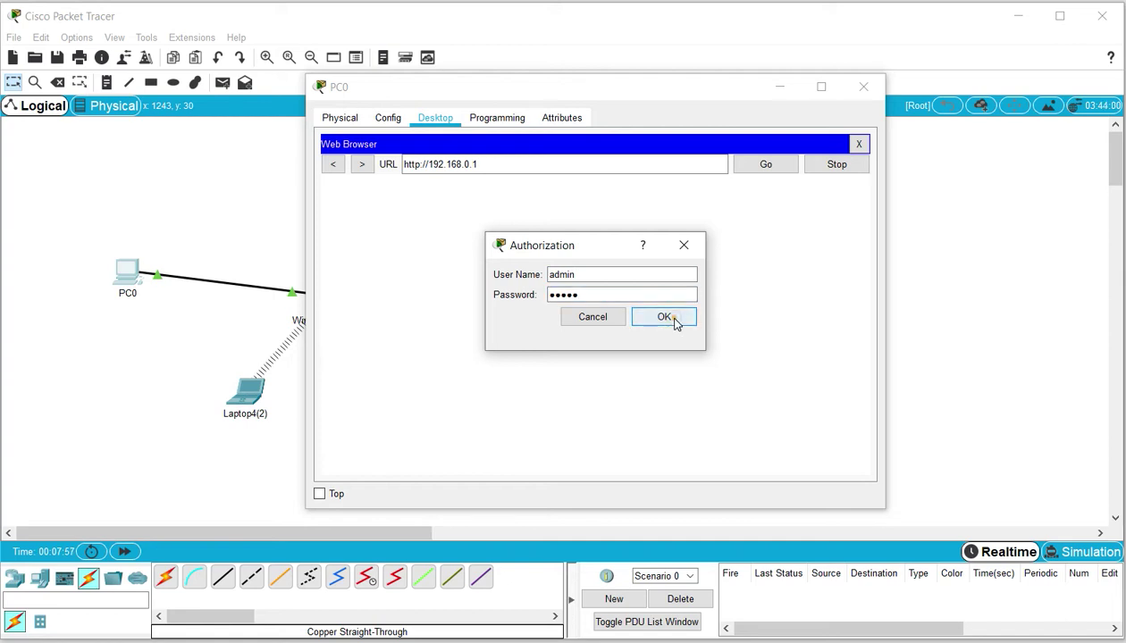
left_click(674, 319)
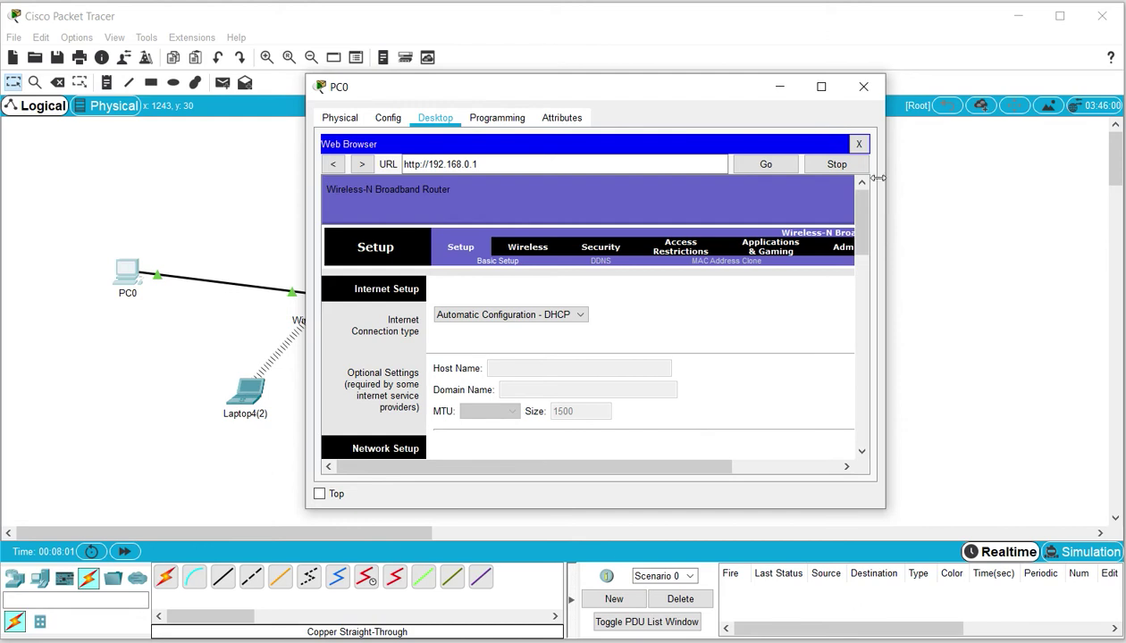
left_click_drag(887, 194, 1075, 194)
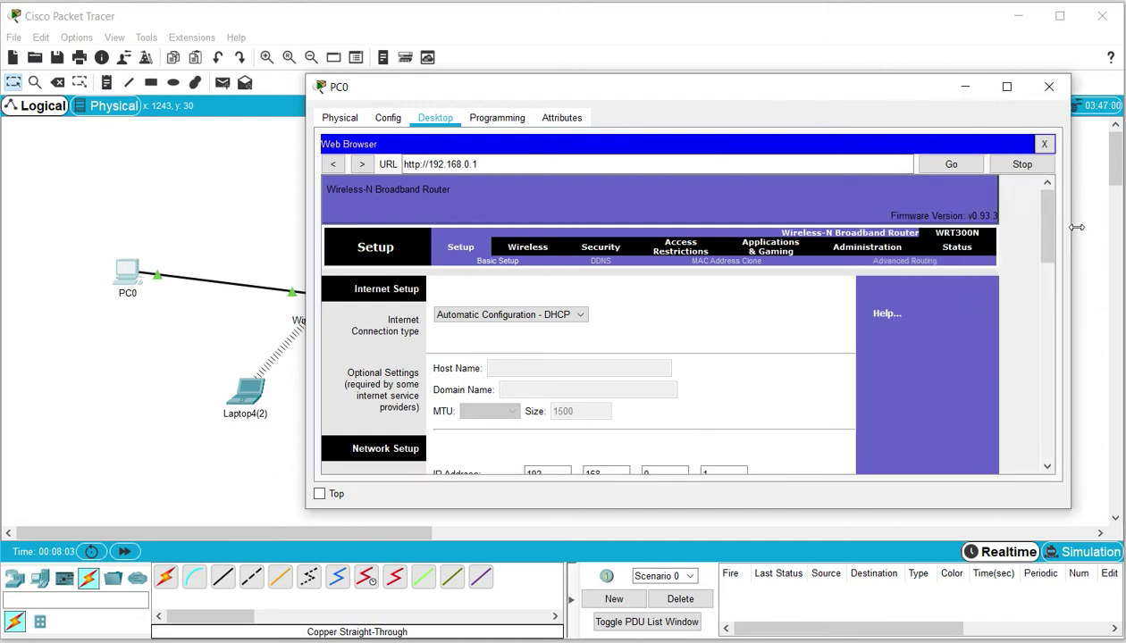
left_click(878, 247)
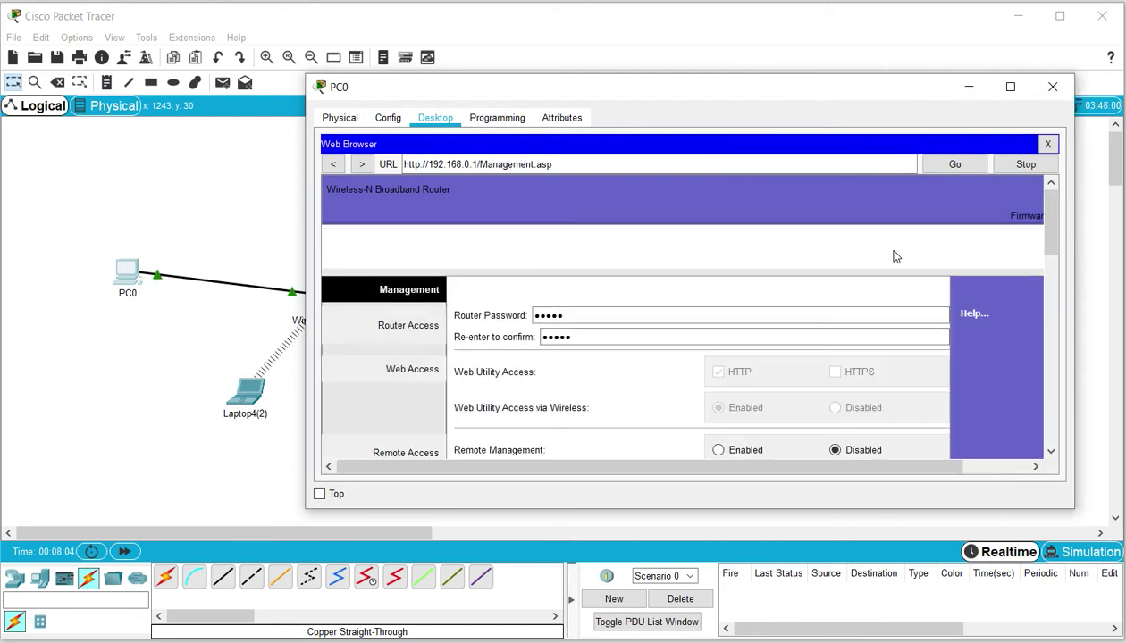
scroll(1032, 237, "down", 3)
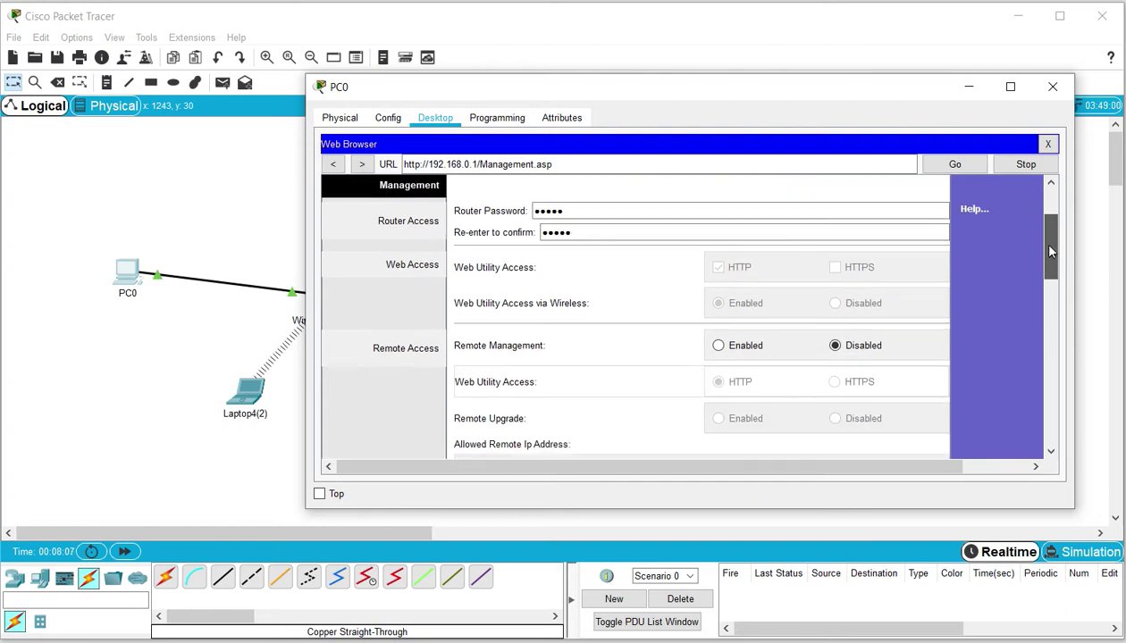
Replace the router password and its confirmation with a new password
left_click(608, 249)
left_click_drag(597, 230, 470, 249)
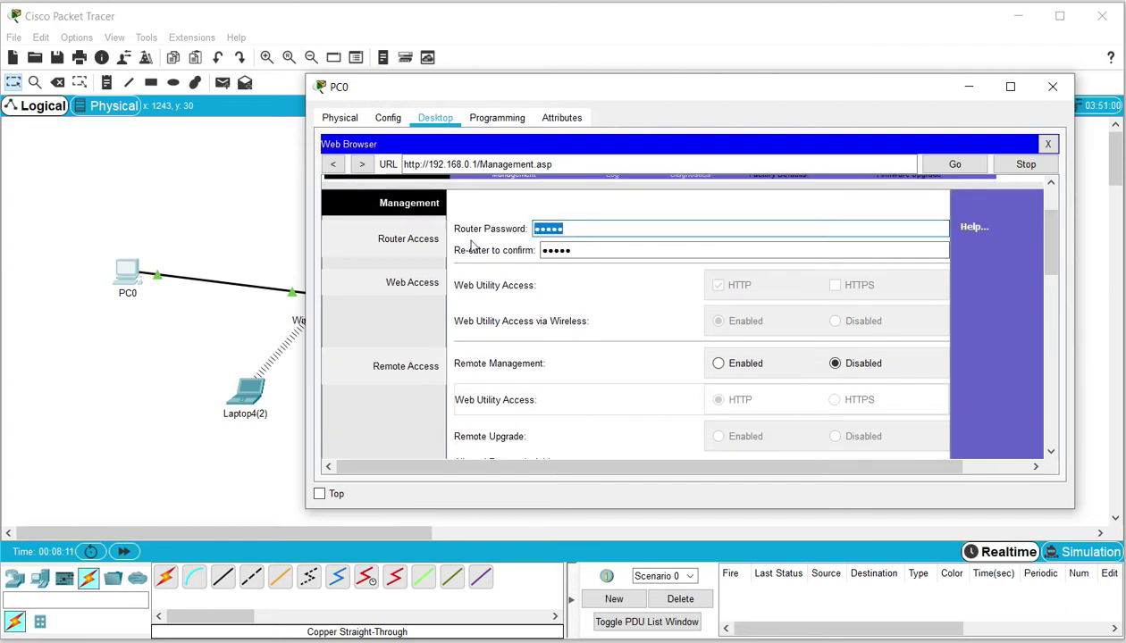
type("cisc")
left_click(576, 250)
left_click_drag(597, 250, 518, 252)
type("ci")
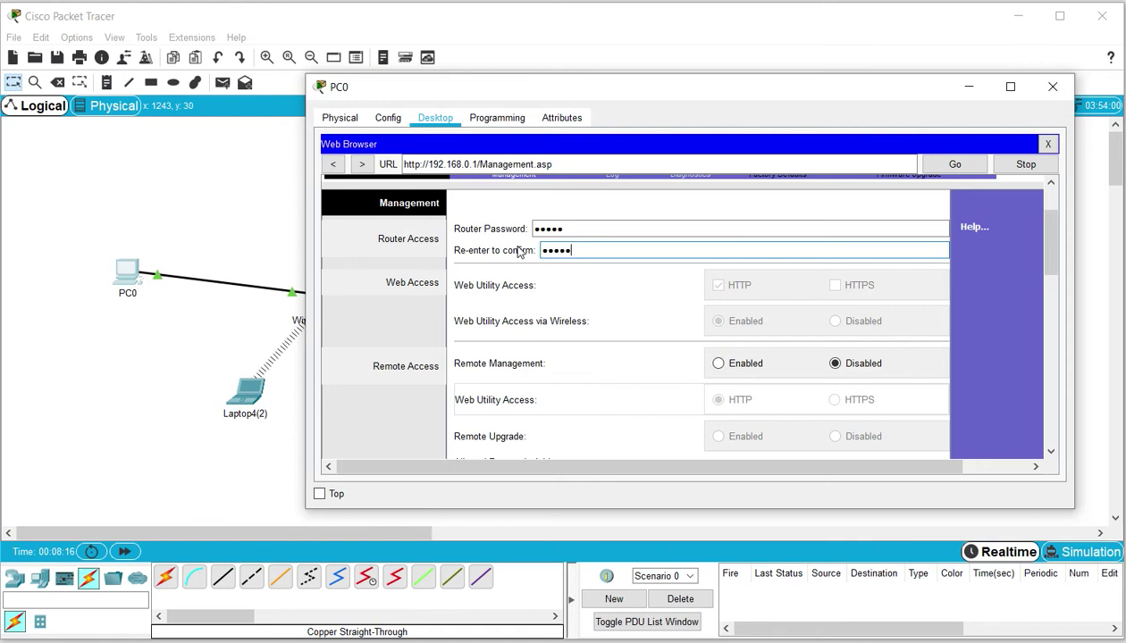
Save the administration settings and continue back to the Management page
left_click_drag(1051, 237, 1051, 420)
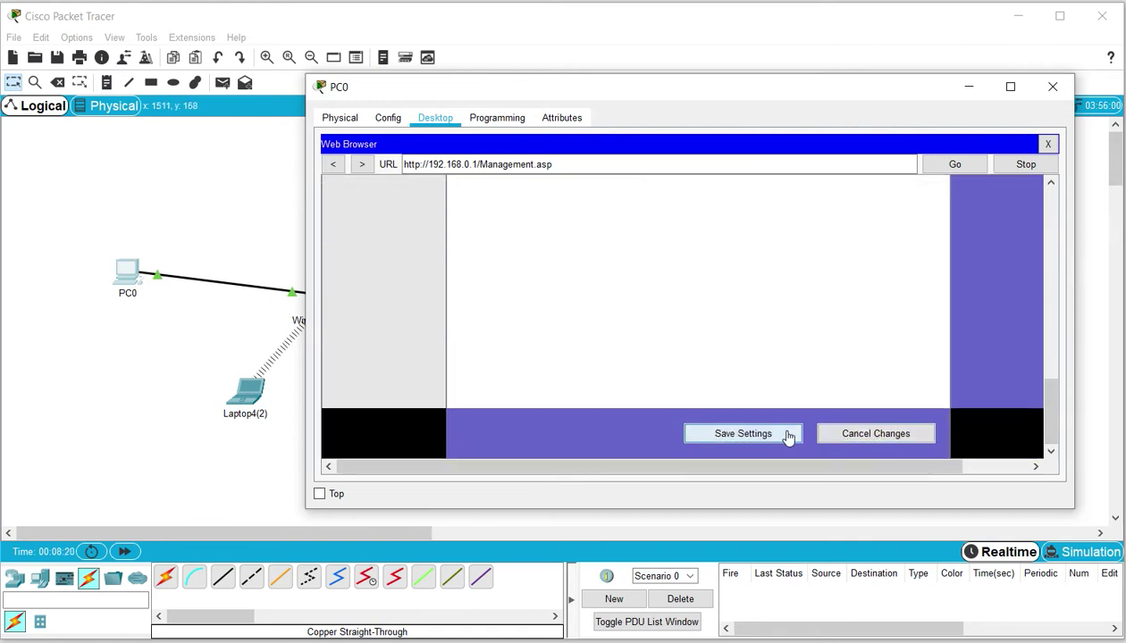
left_click(788, 434)
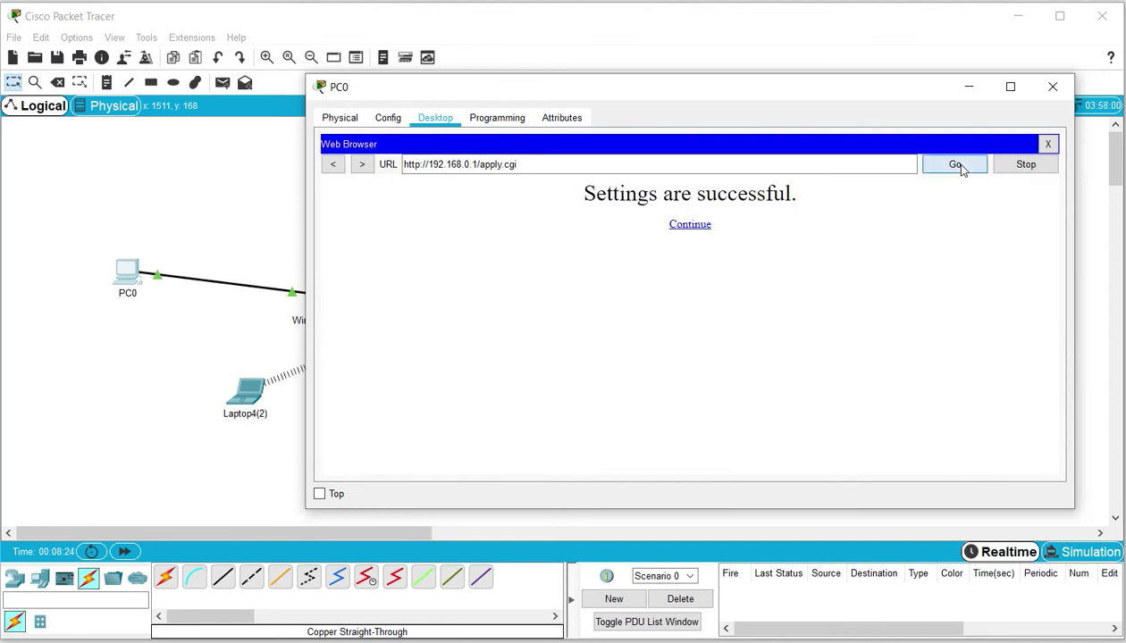
left_click(692, 227)
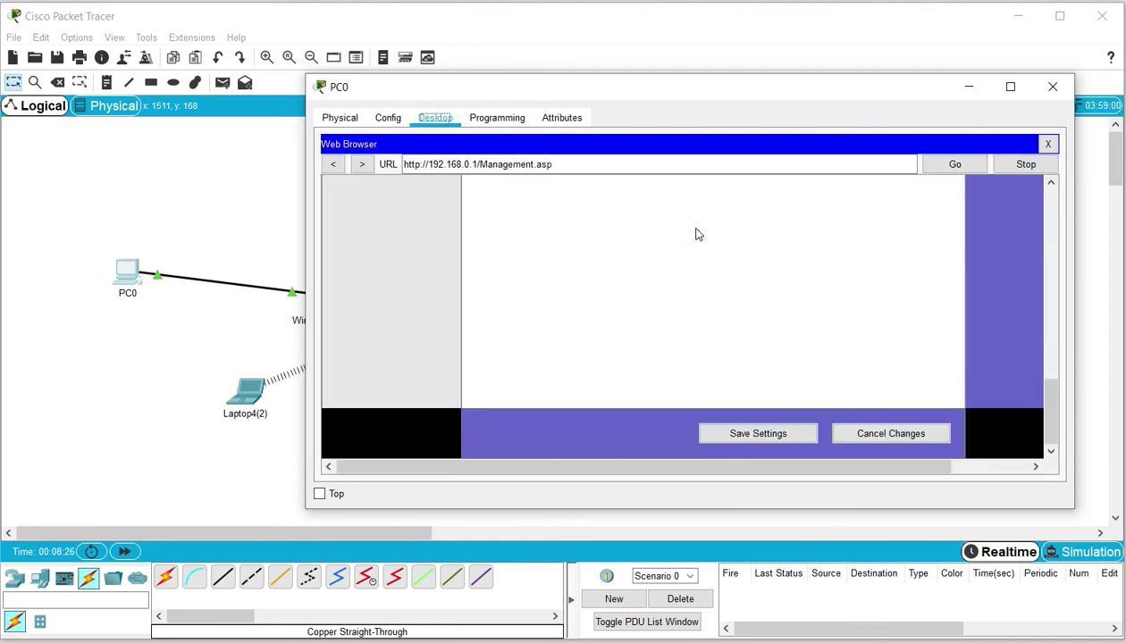
left_click_drag(1049, 393, 1059, 178)
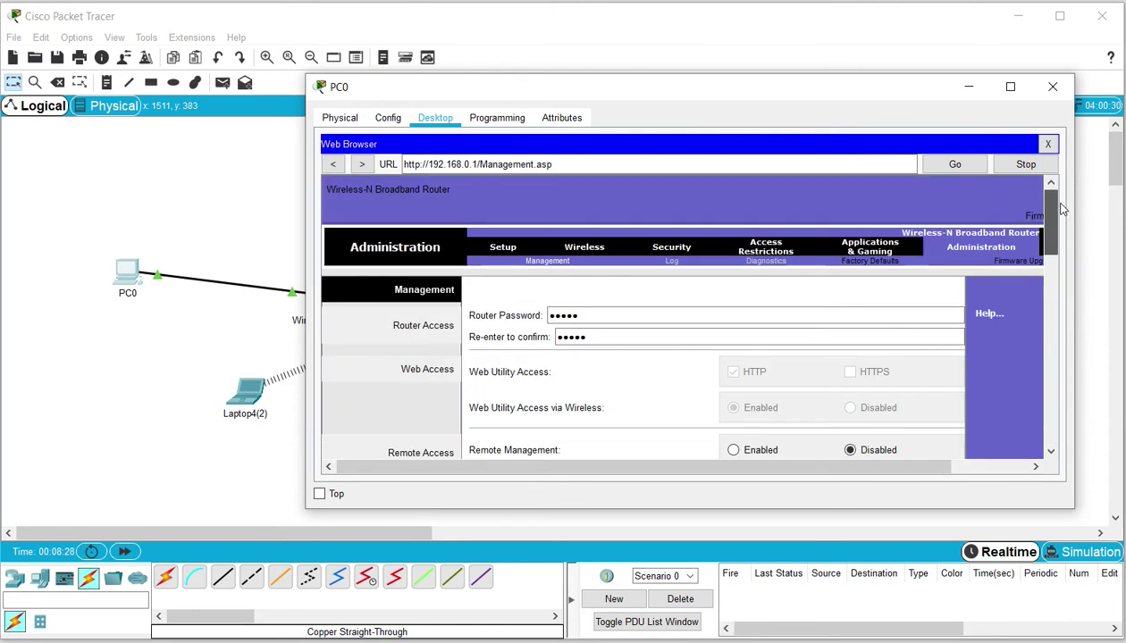
Change the Router IP under Network Setup to 172.16.0.1 and save the setup
left_click(504, 248)
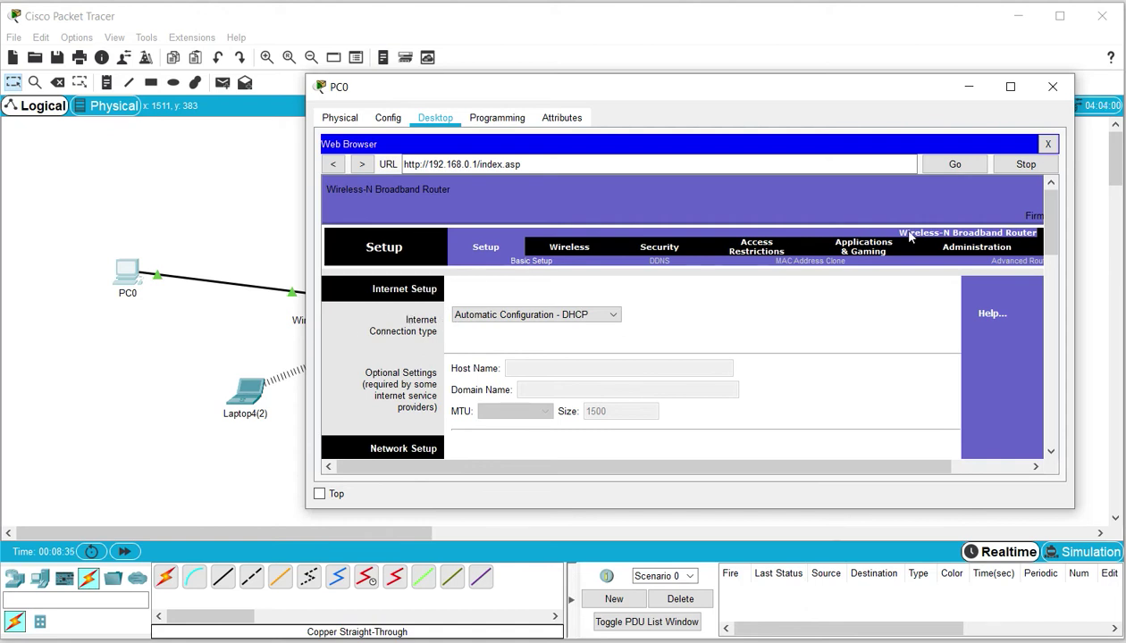
left_click_drag(1051, 207, 1054, 264)
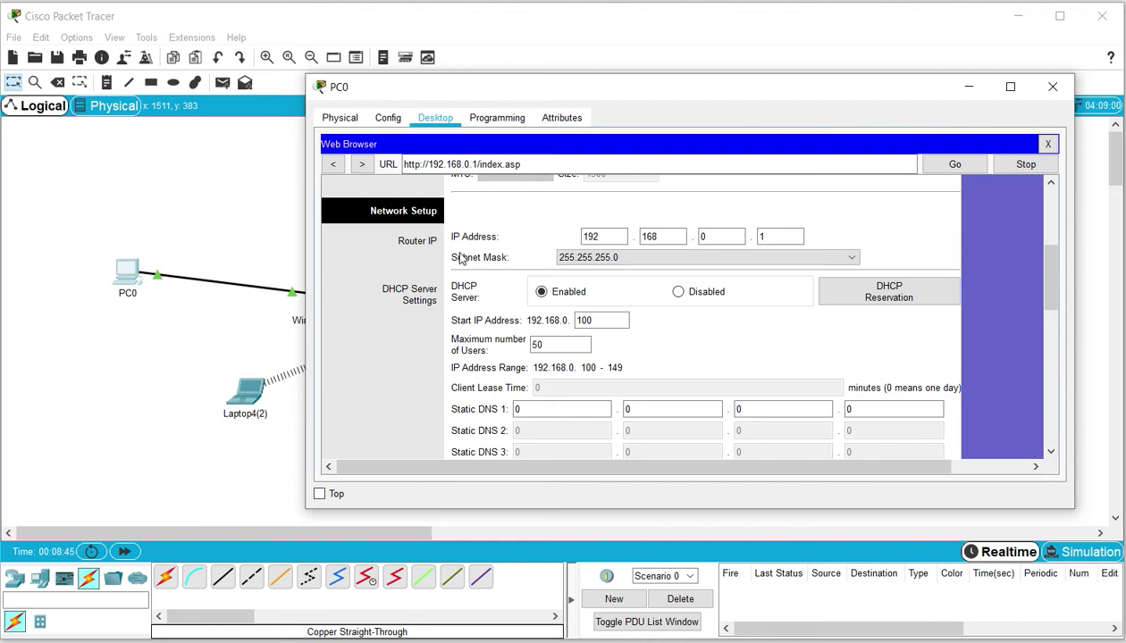
left_click(619, 240)
left_click(666, 235)
left_click_drag(1055, 294, 1055, 424)
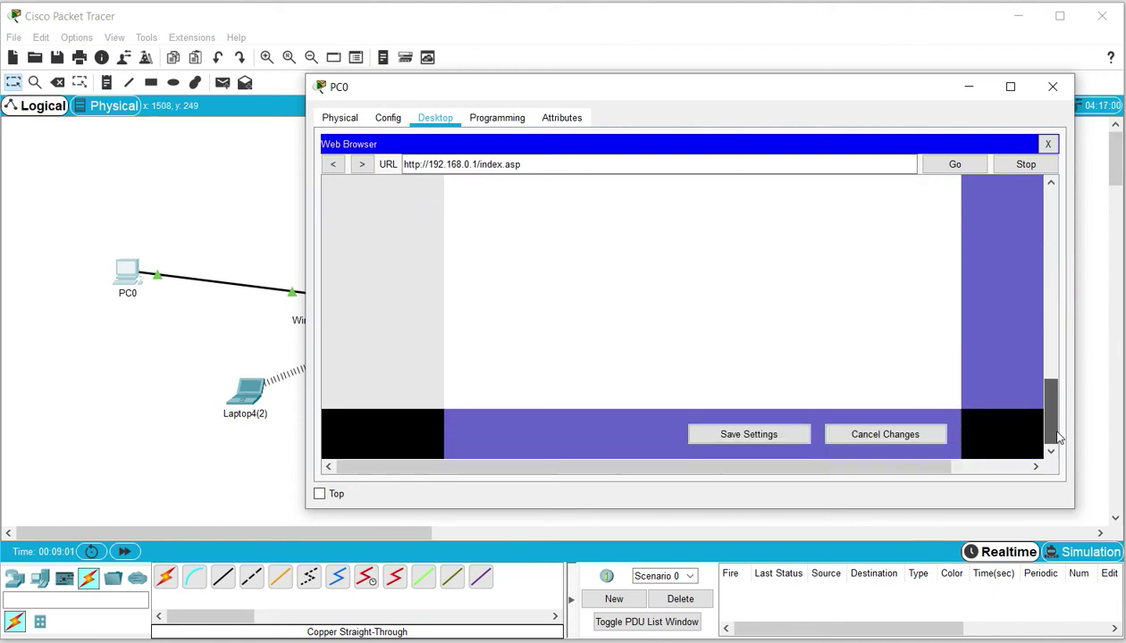
left_click(766, 439)
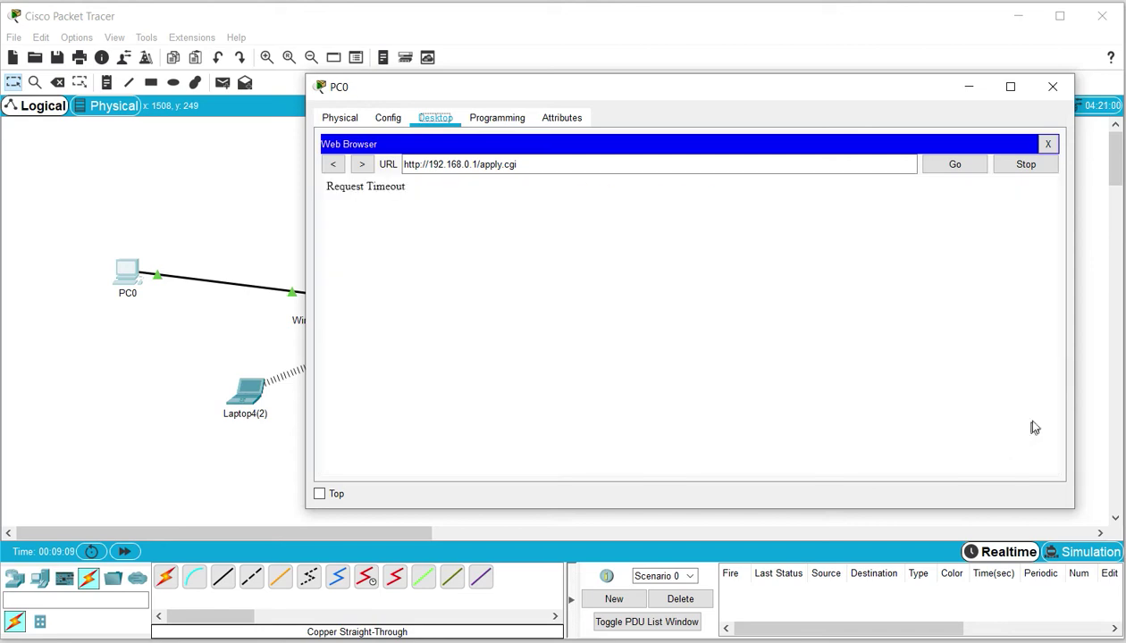
Renew PC0's address by switching its IP configuration to Static and back to DHCP
left_click(1052, 86)
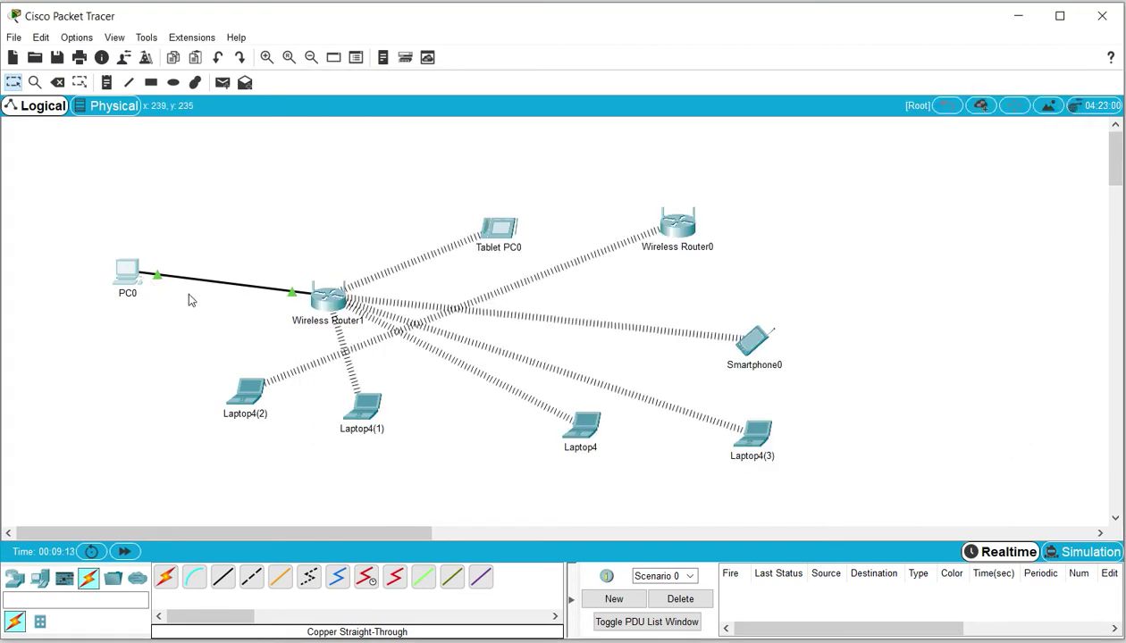
left_click(122, 274)
left_click(347, 182)
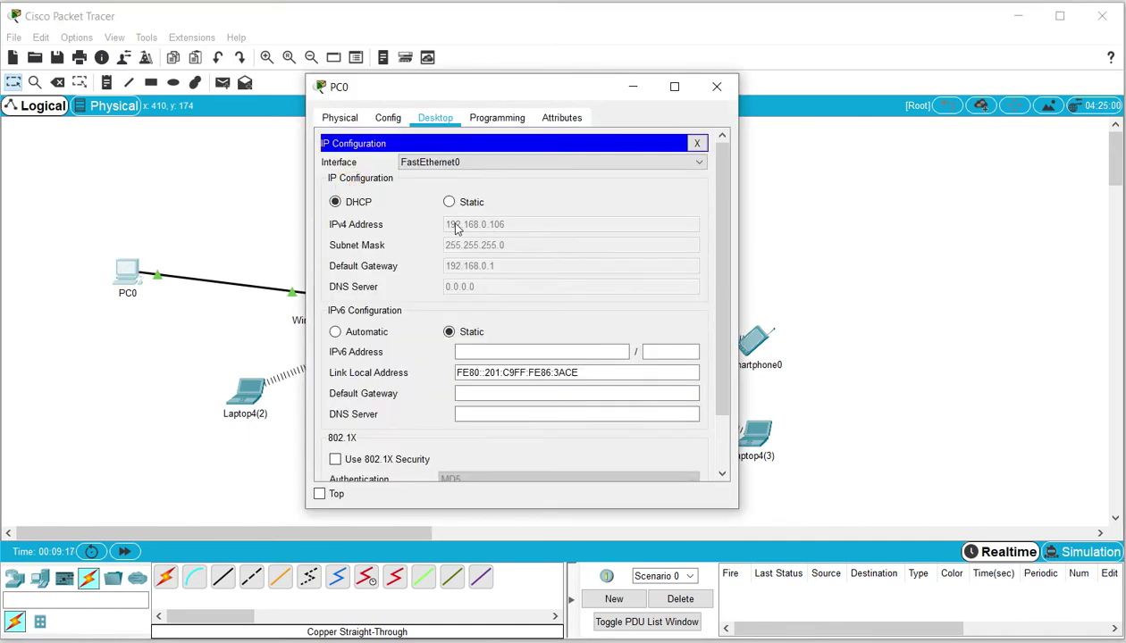
left_click(449, 202)
left_click(350, 204)
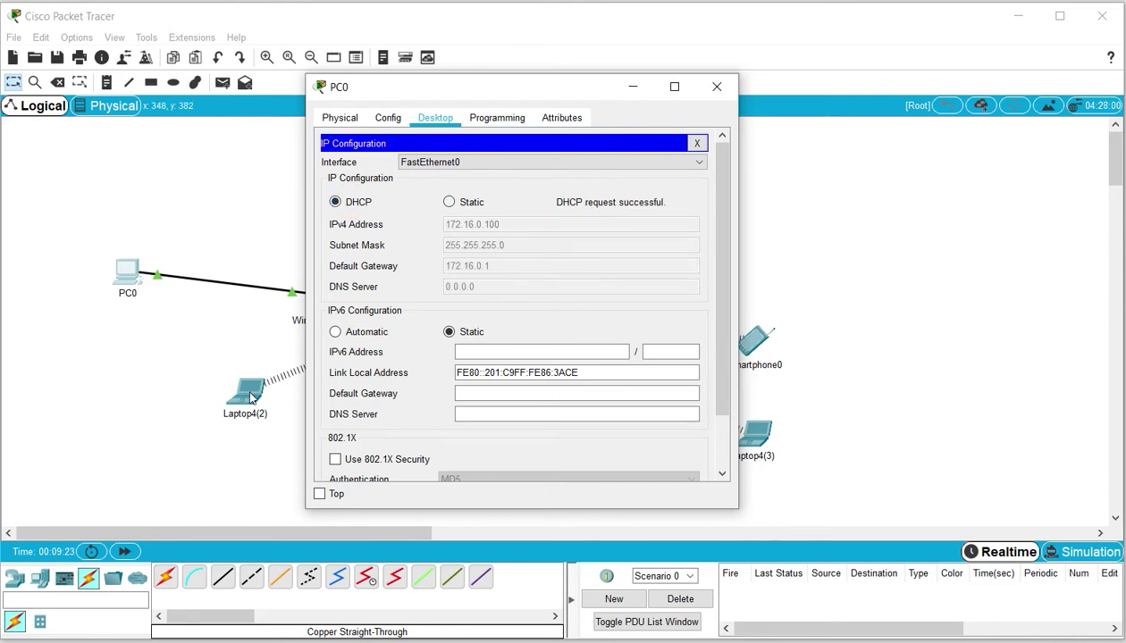
On Laptop4(1), run ipconfig /release, then edit the recalled command into ipconfig /renew
left_click(801, 296)
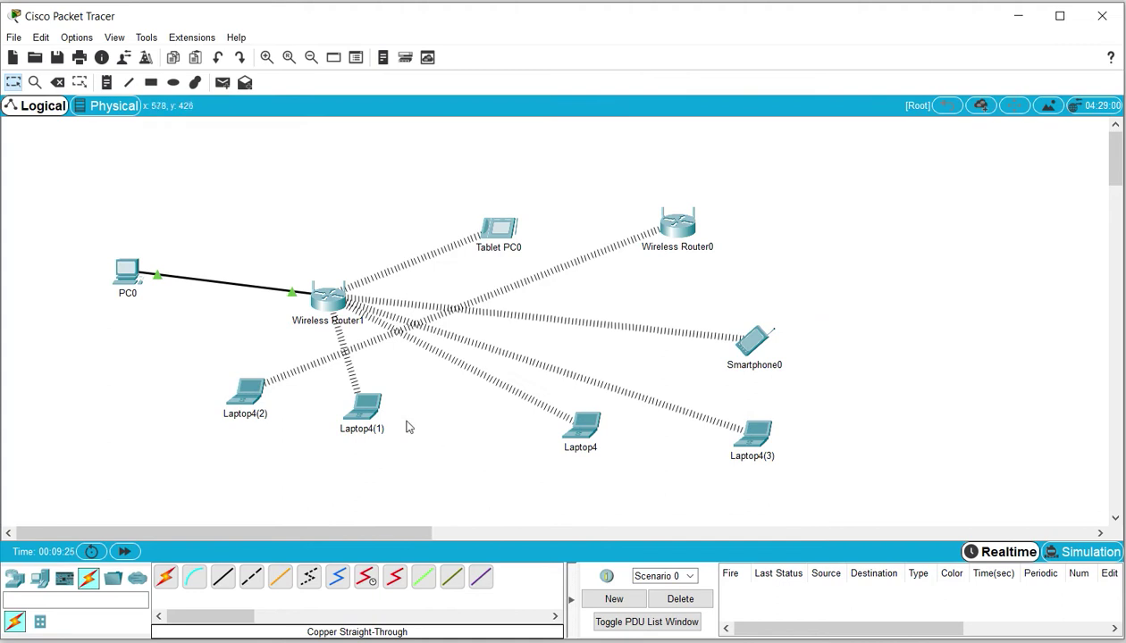
left_click(370, 413)
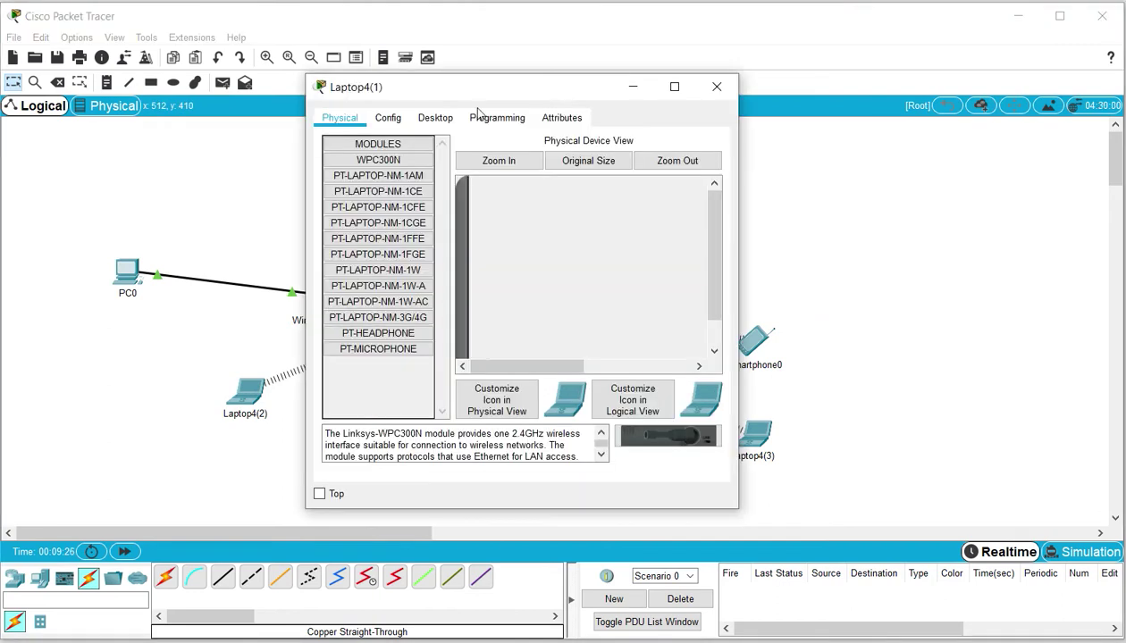
left_click(435, 118)
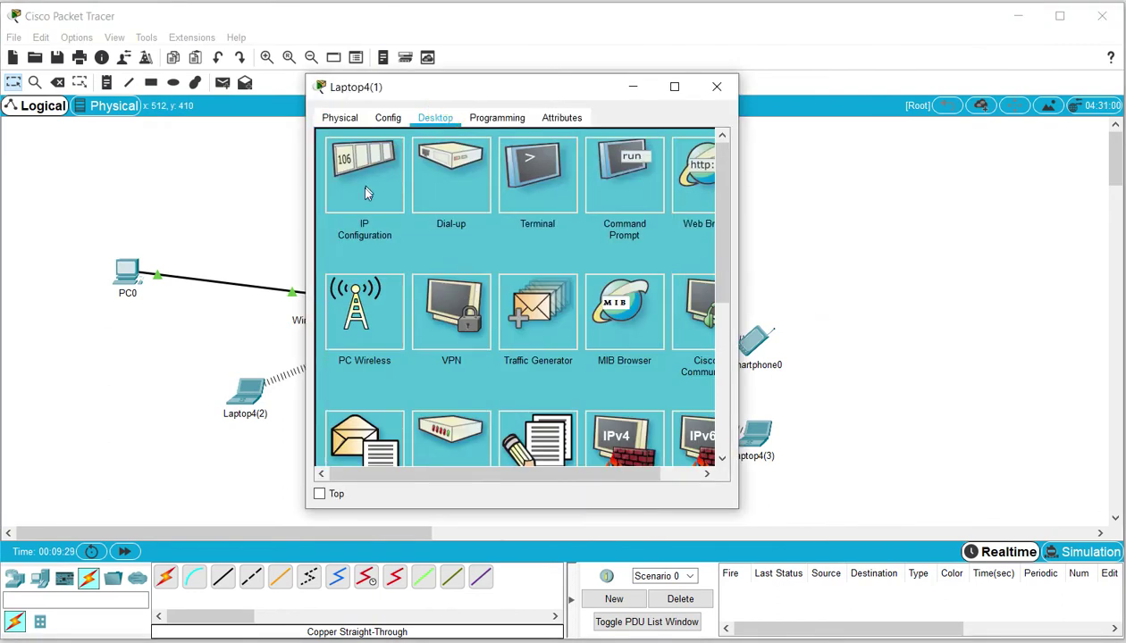
left_click(359, 185)
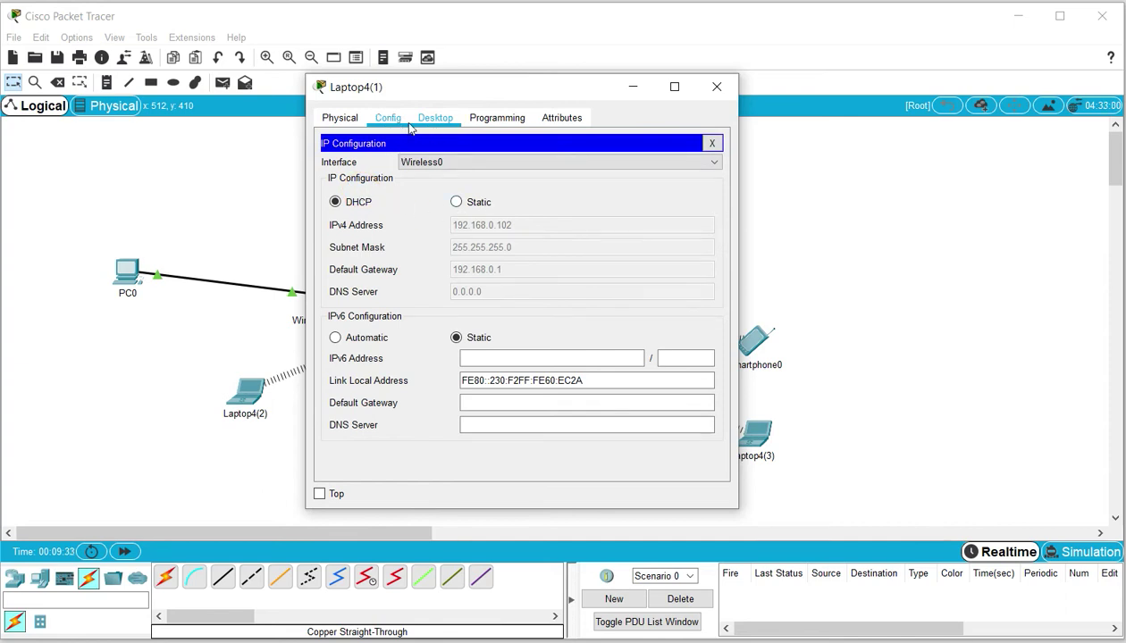
left_click(712, 144)
left_click(622, 175)
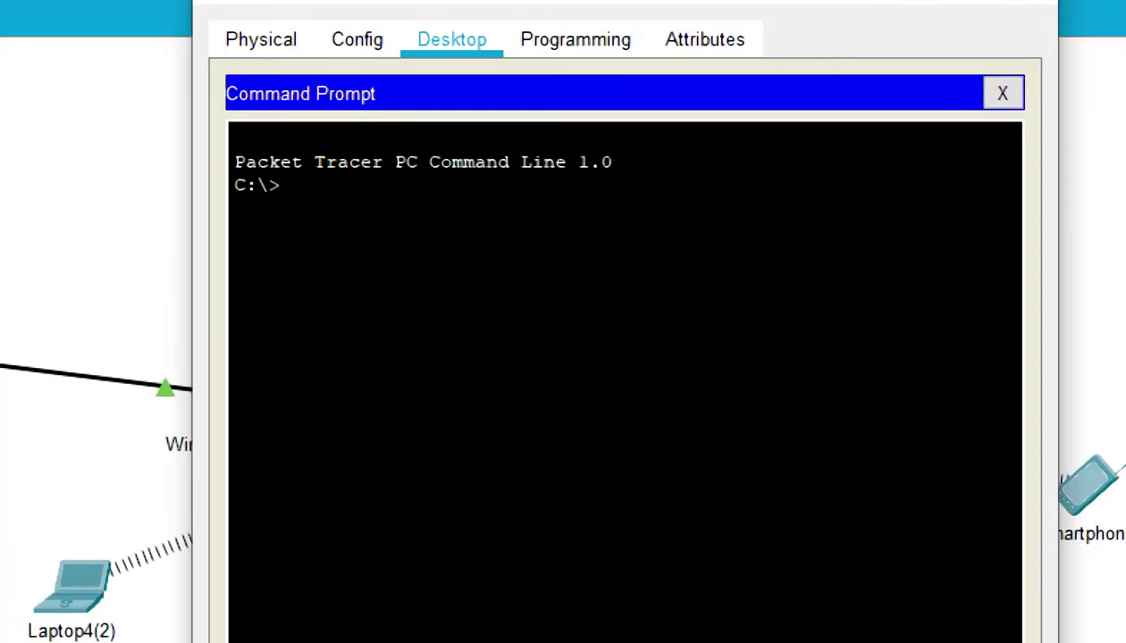
type("ipconfig /re")
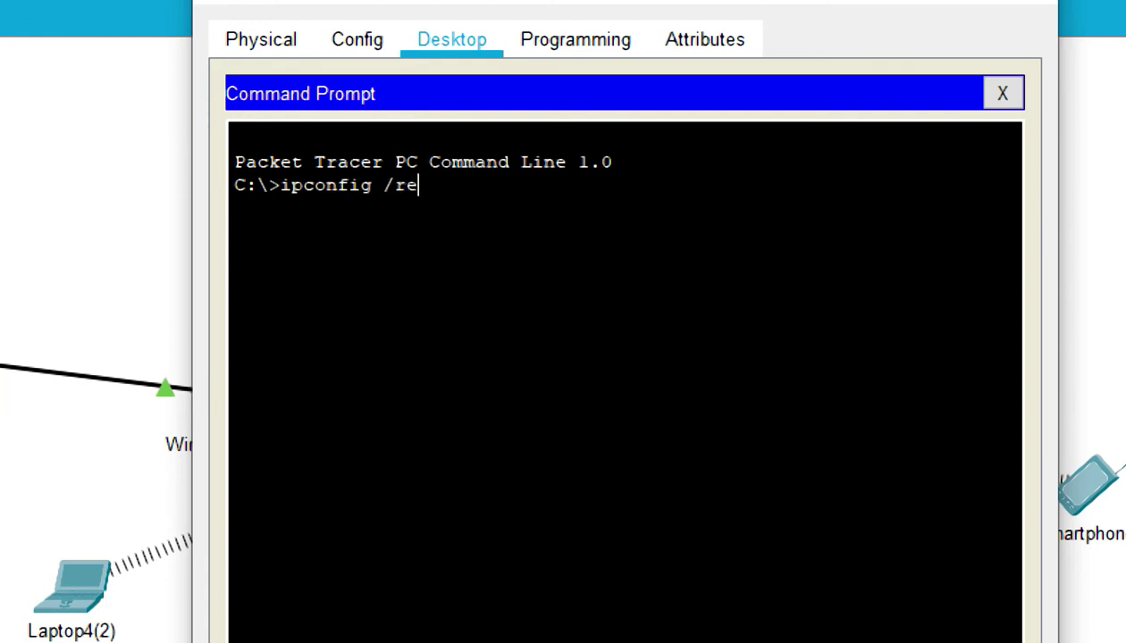
type("lease")
key("Return")
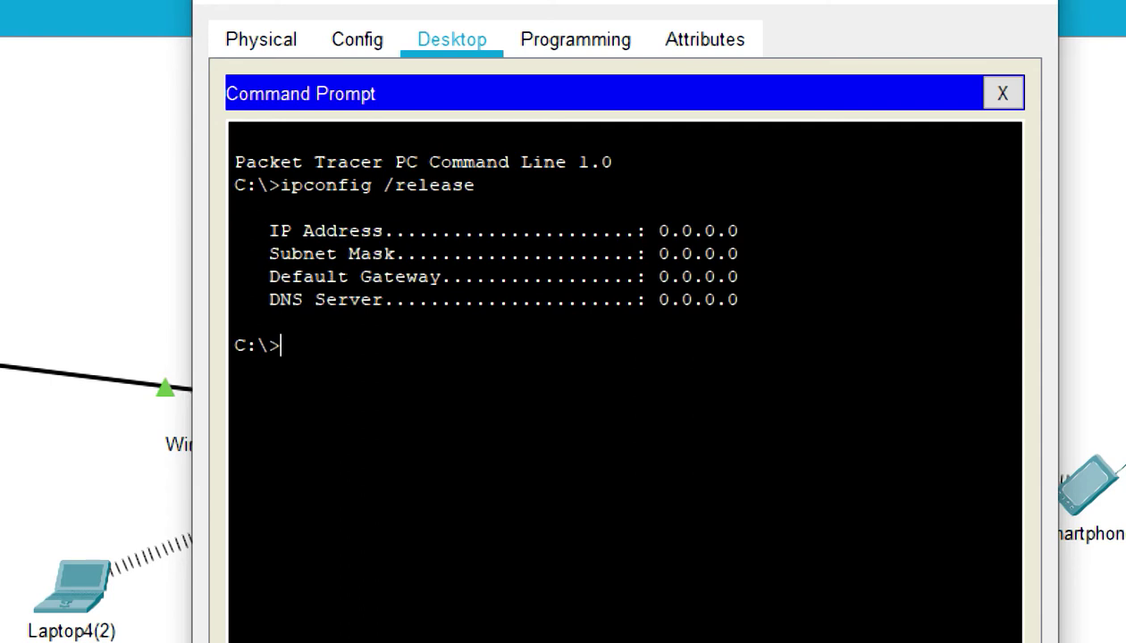
key("Up")
key("BackSpace")
key("BackSpace")
key("BackSpace")
key("BackSpace")
key("BackSpace")
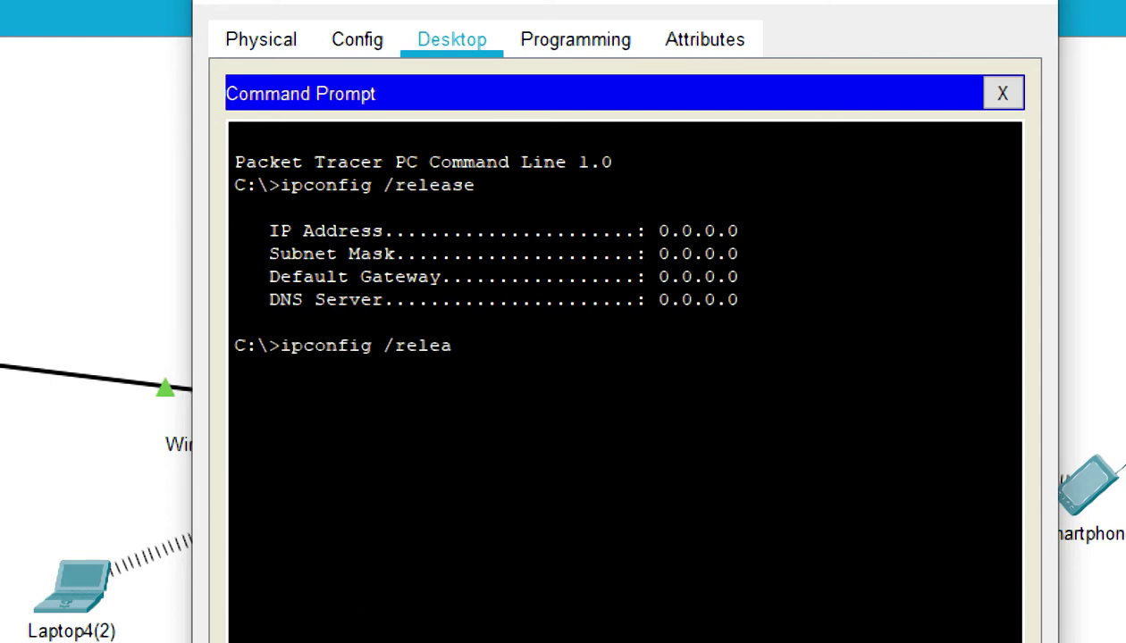
type("new")
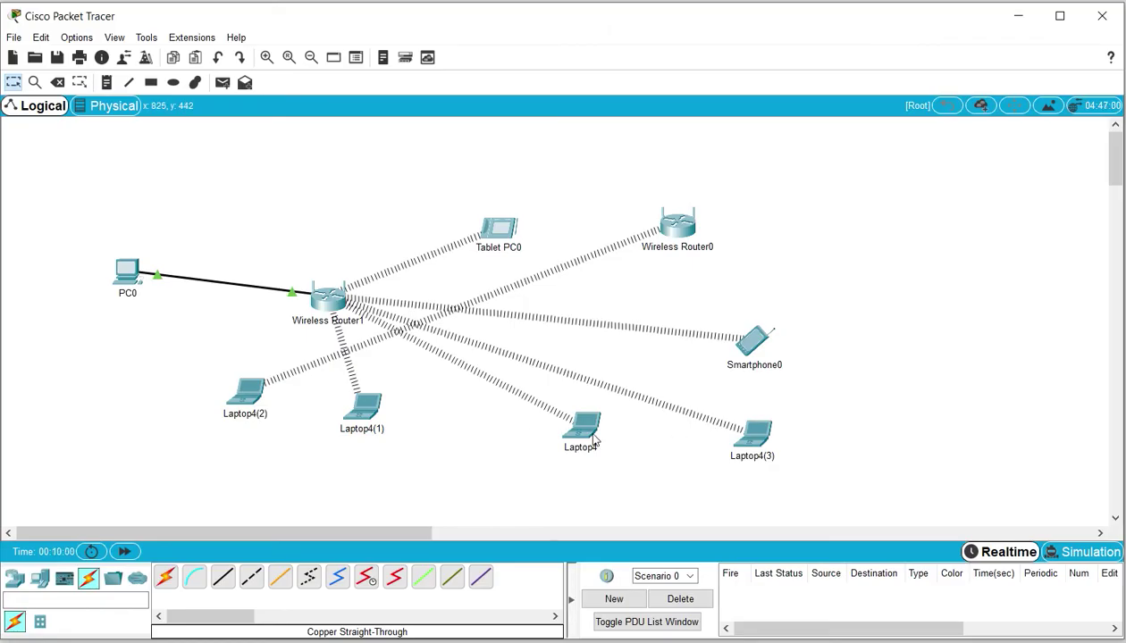
Clear Laptop4's 192.168.0.105 lease by switching its IP configuration to Static, then DHCP
left_click(580, 431)
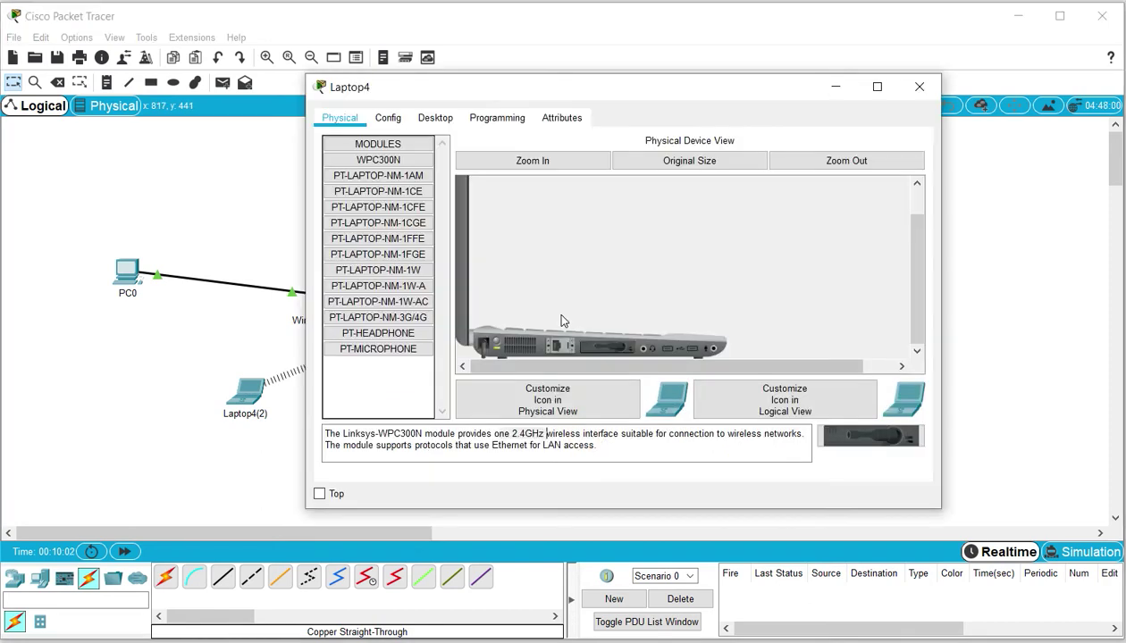
left_click(436, 118)
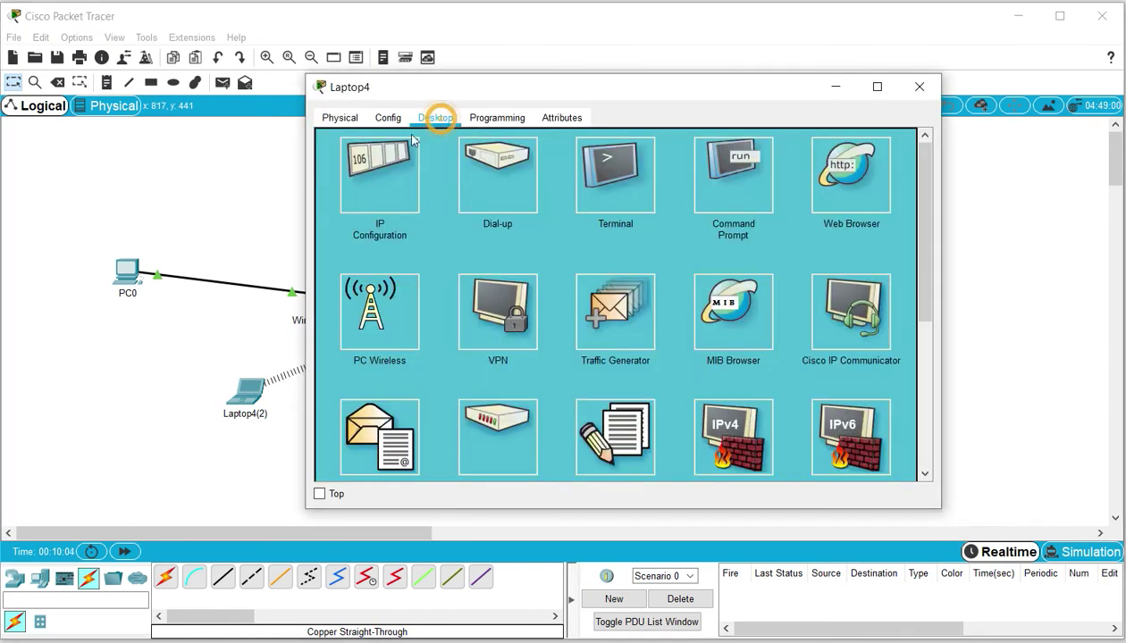
left_click(382, 174)
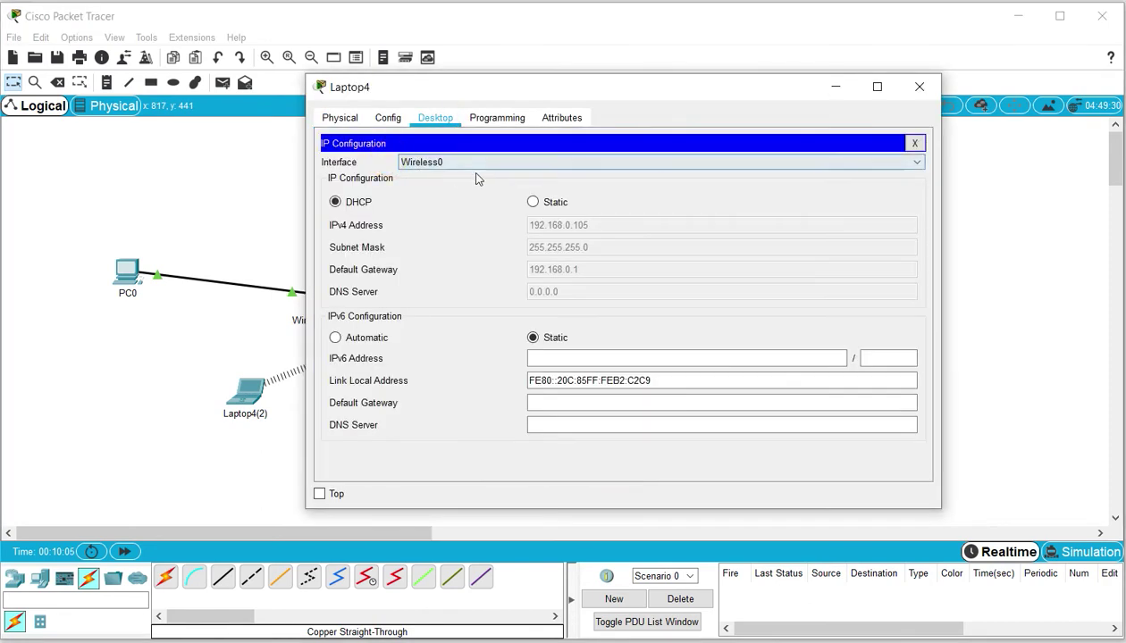
left_click(532, 202)
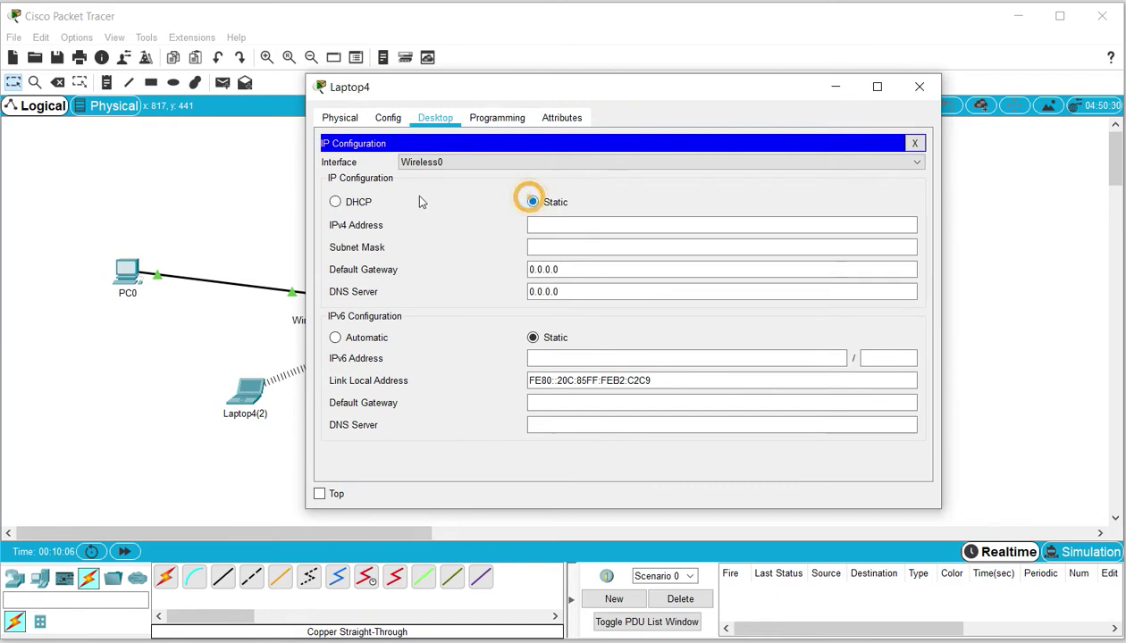
left_click(350, 205)
left_click(836, 88)
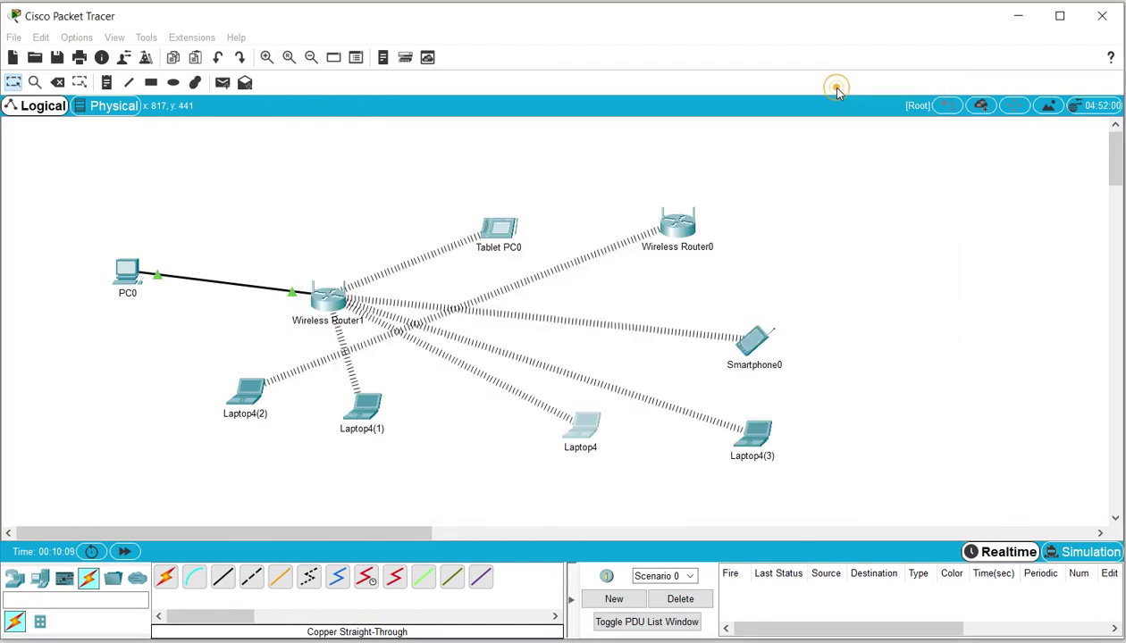
Switch Laptop4(3)'s IP configuration to Static and then back to DHCP
left_click(752, 436)
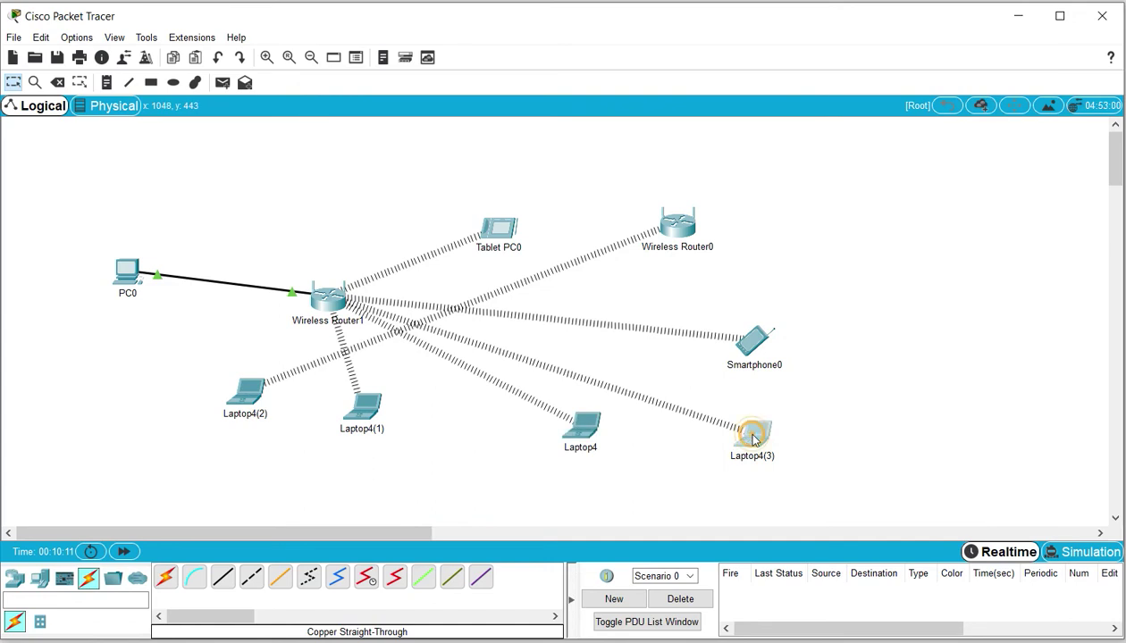
left_click(433, 117)
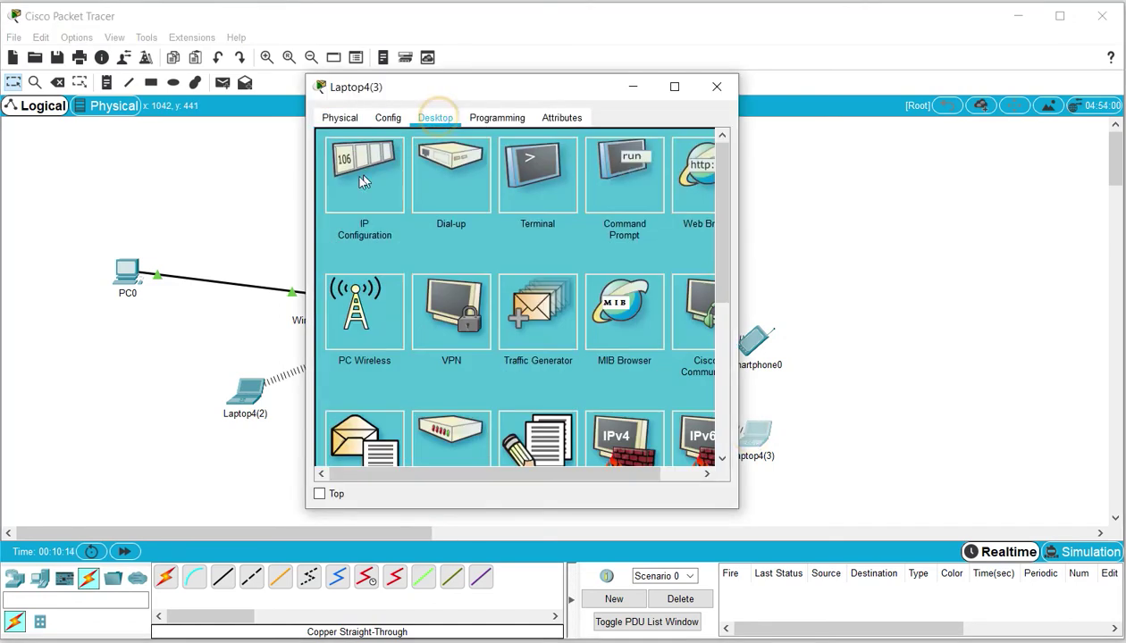
left_click(364, 181)
left_click(456, 201)
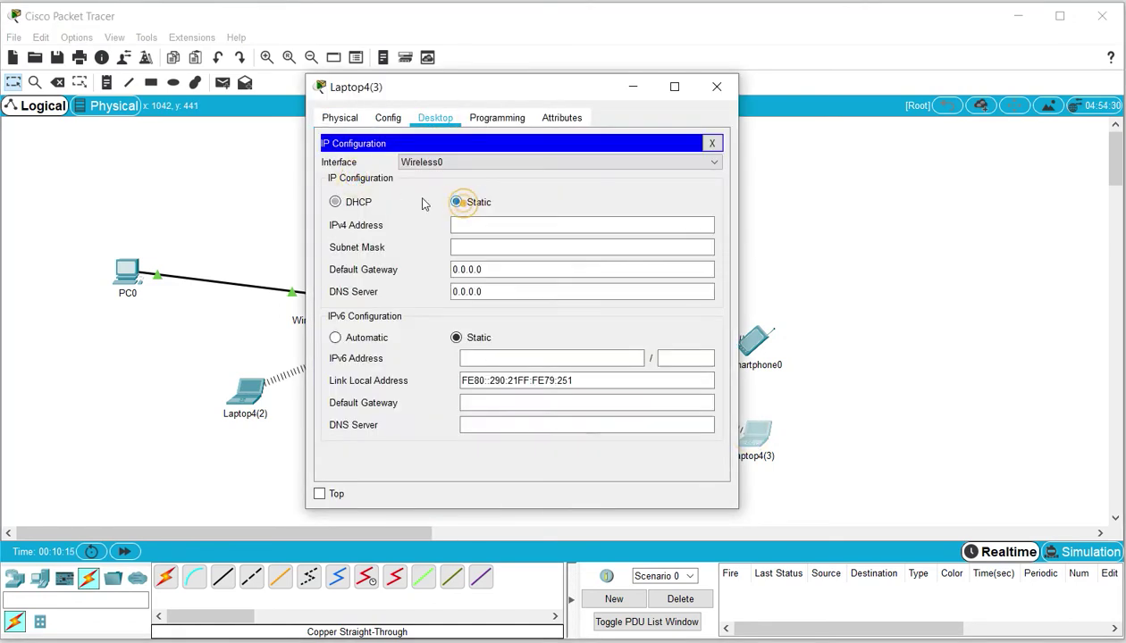
left_click(357, 203)
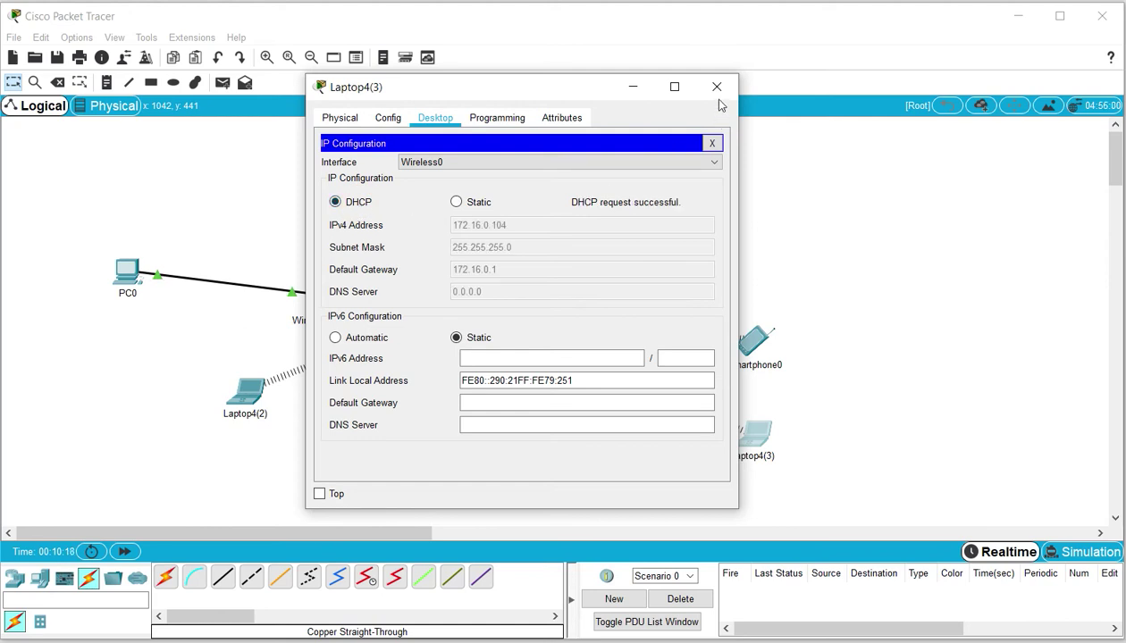
Close Laptop4(3)'s window and drag Laptop4(2) next to Wireless Router0
left_click(718, 87)
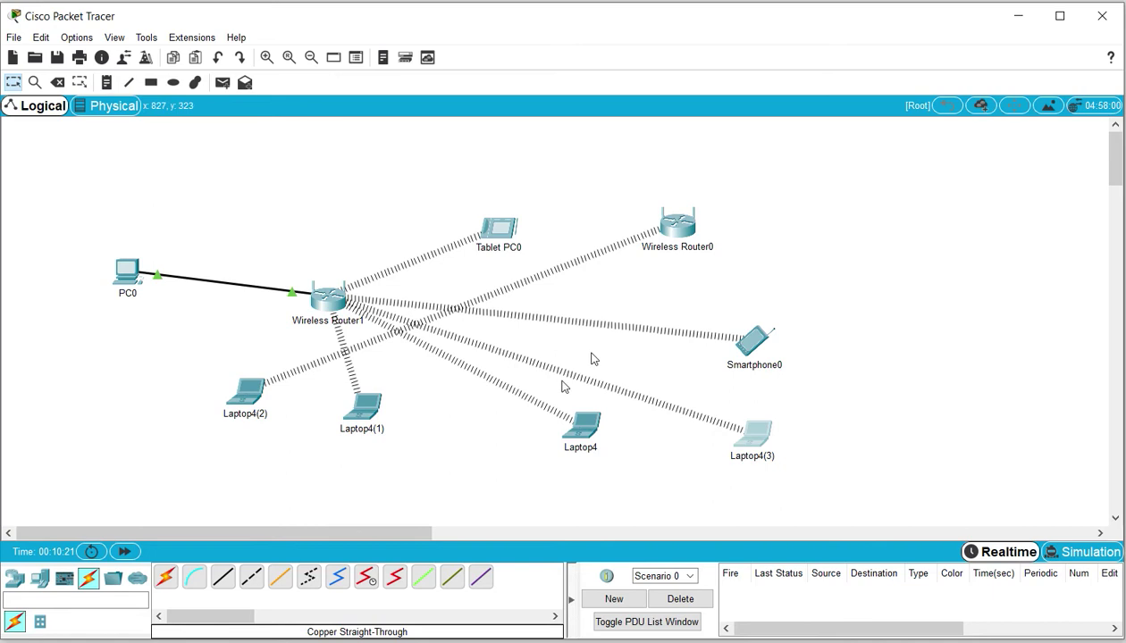
left_click_drag(255, 389, 921, 288)
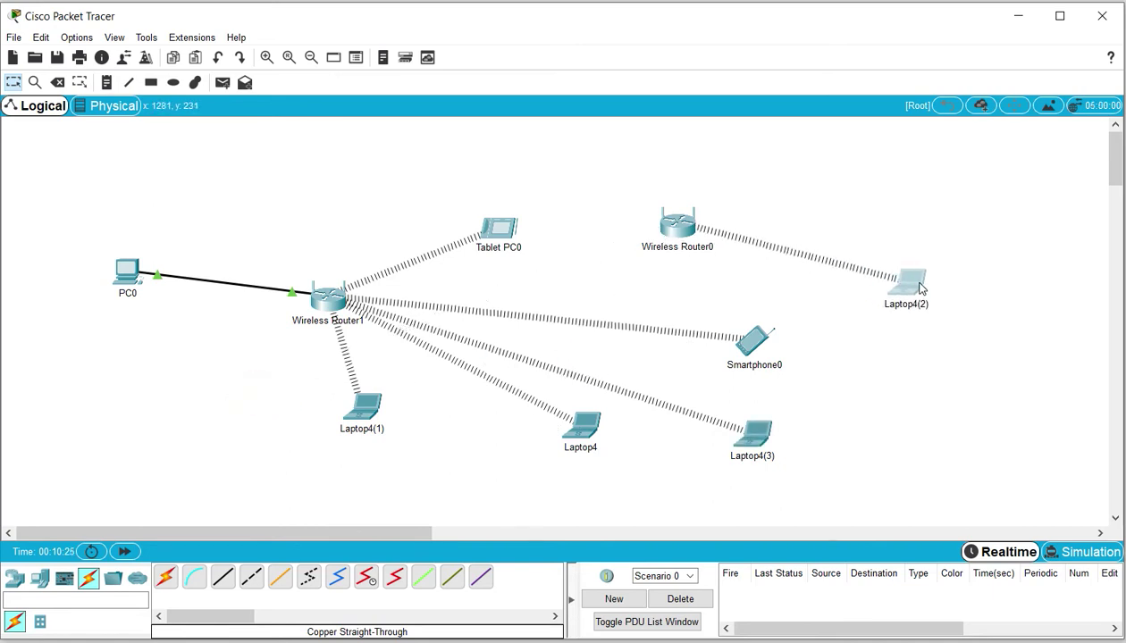
left_click_drag(126, 272, 119, 306)
Open PC0 and check its IP configuration (172.16.0.100/24, gateway 172.16.0.1)
mouse_move(116, 308)
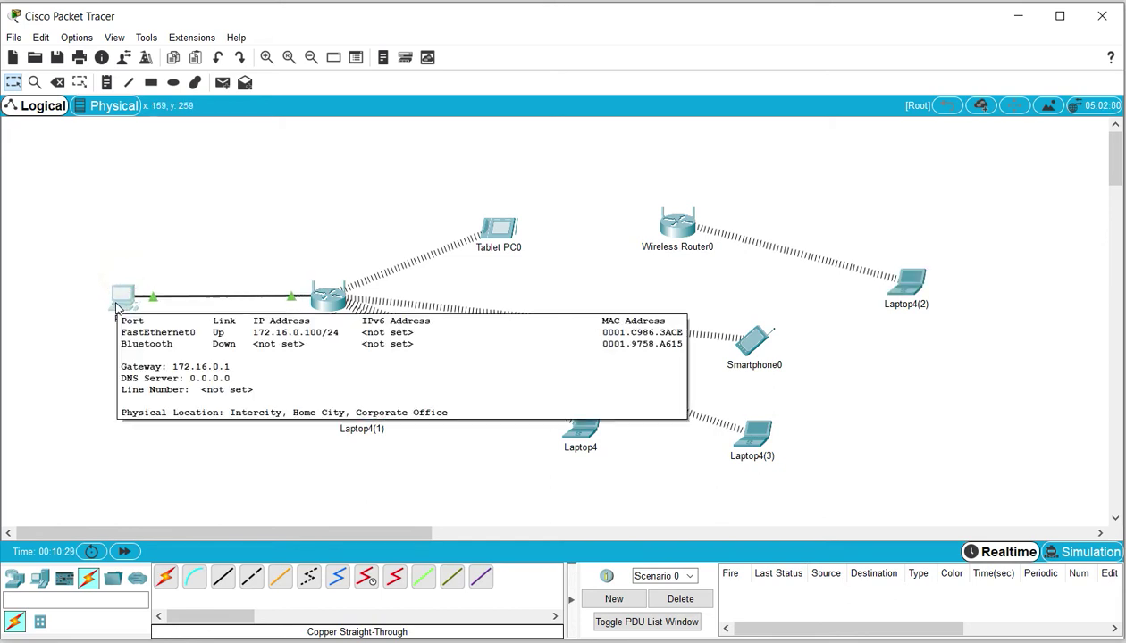
left_click(119, 302)
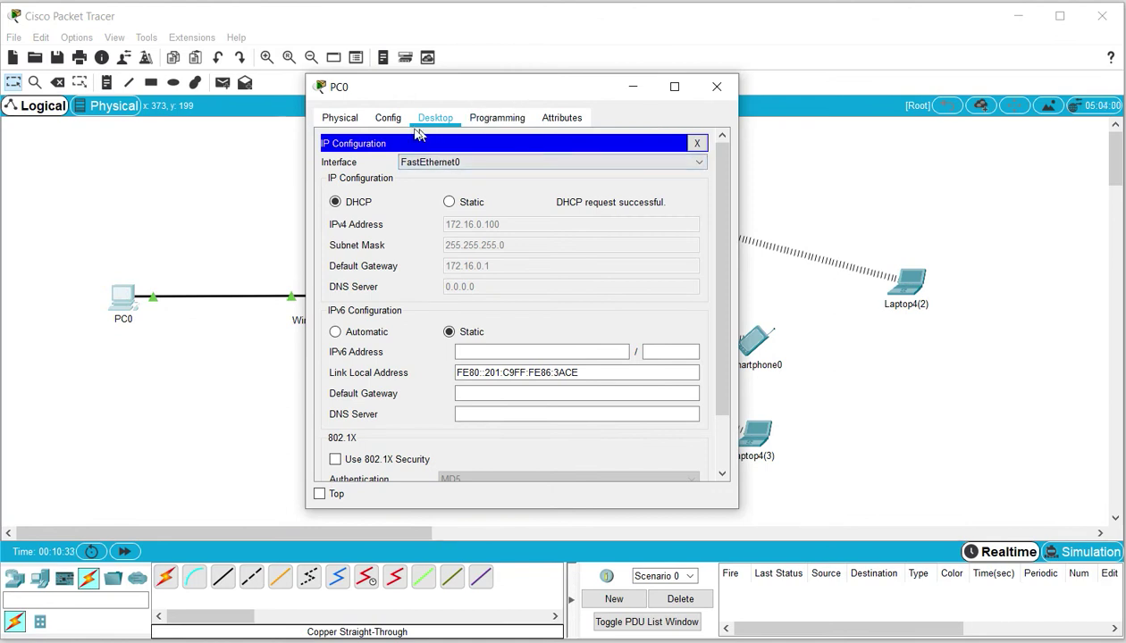
left_click(389, 117)
left_click(425, 123)
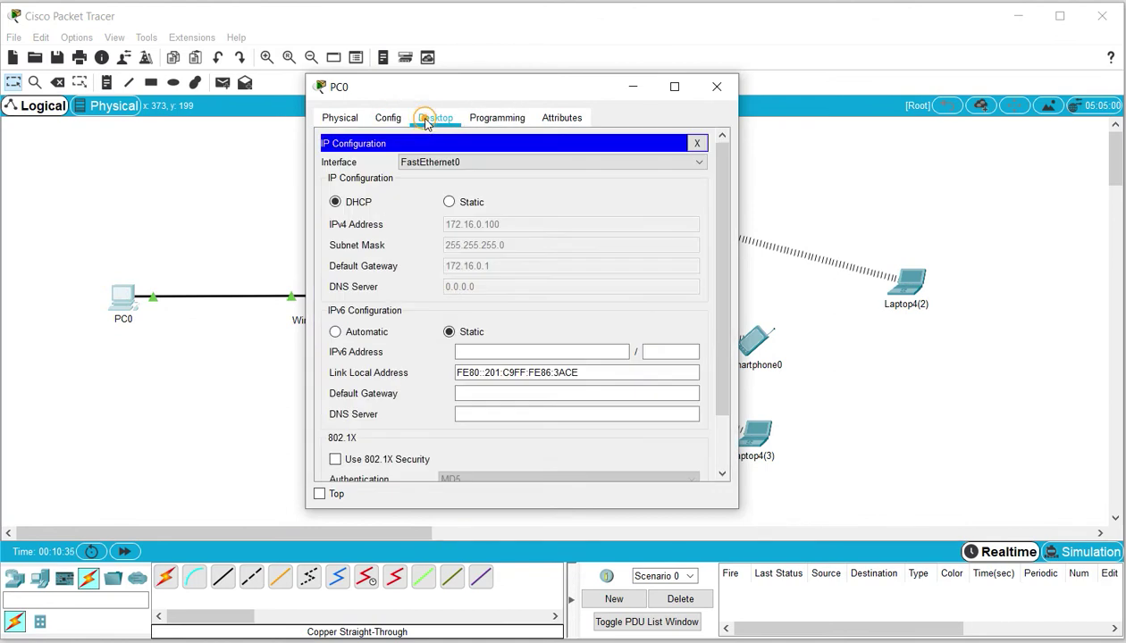
left_click(695, 143)
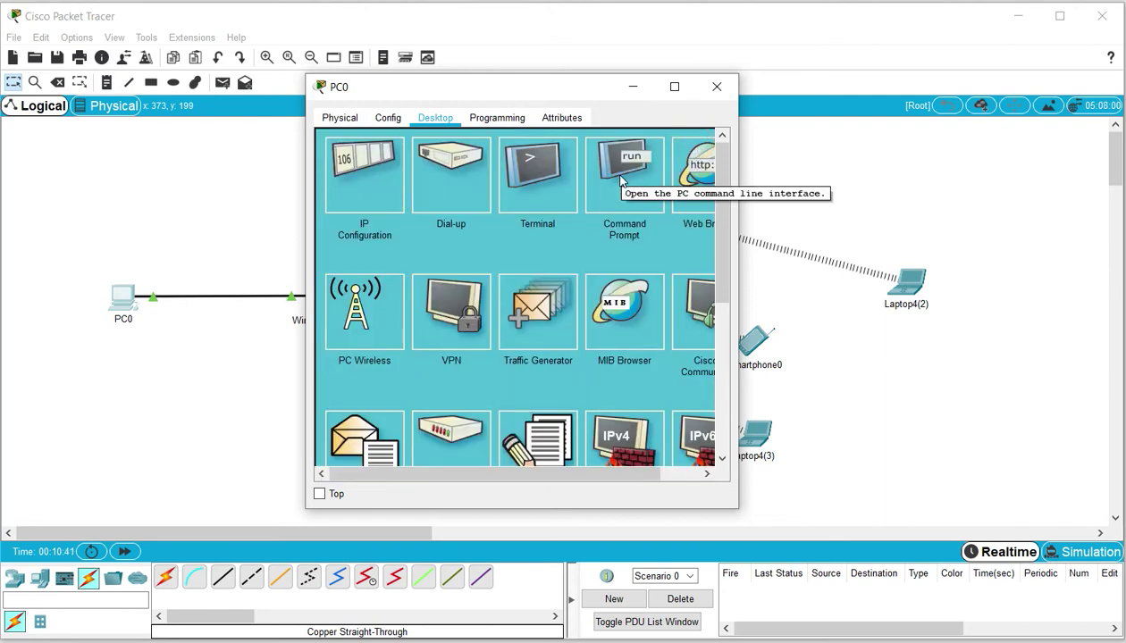
left_click(692, 167)
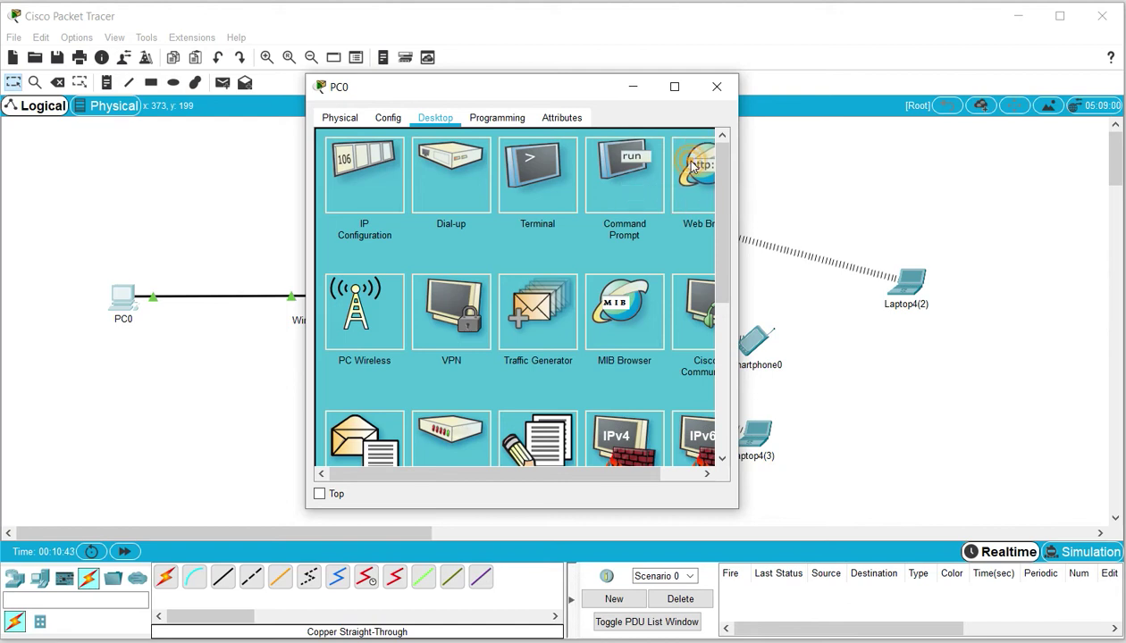
left_click(736, 170)
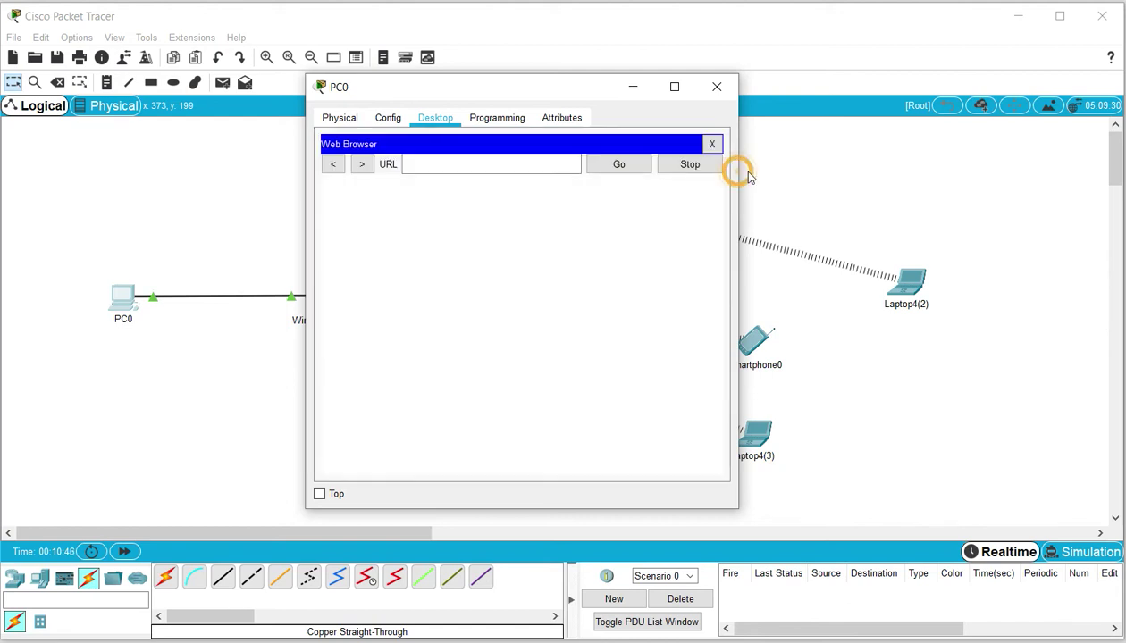
left_click(517, 163)
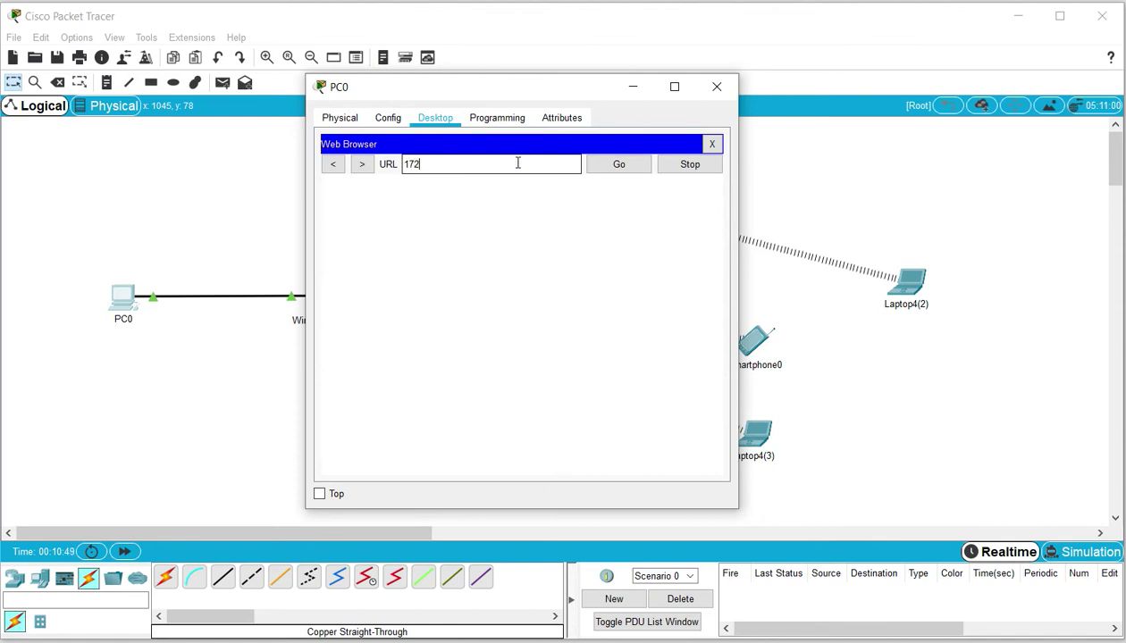
type("172.16.10.0.1")
key("Return")
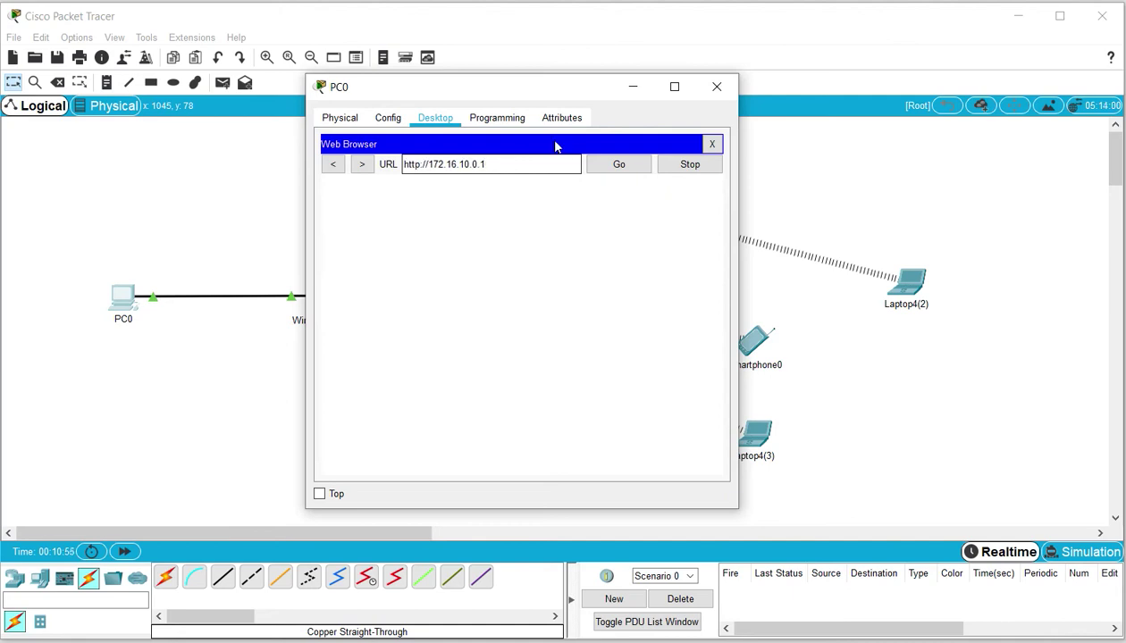
left_click(613, 168)
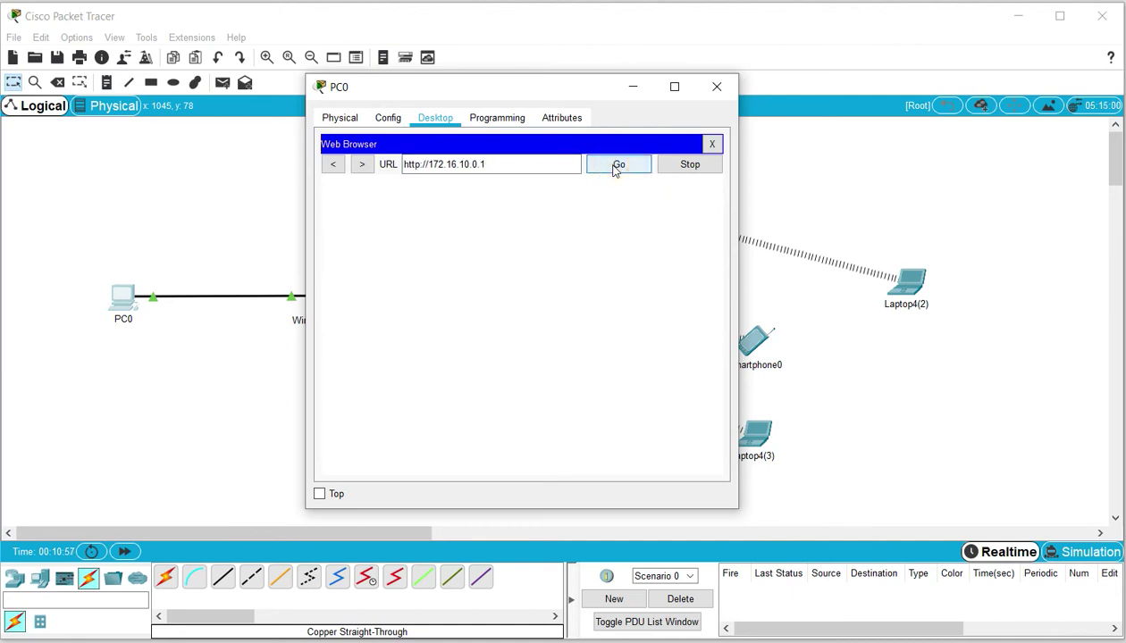
left_click(540, 167)
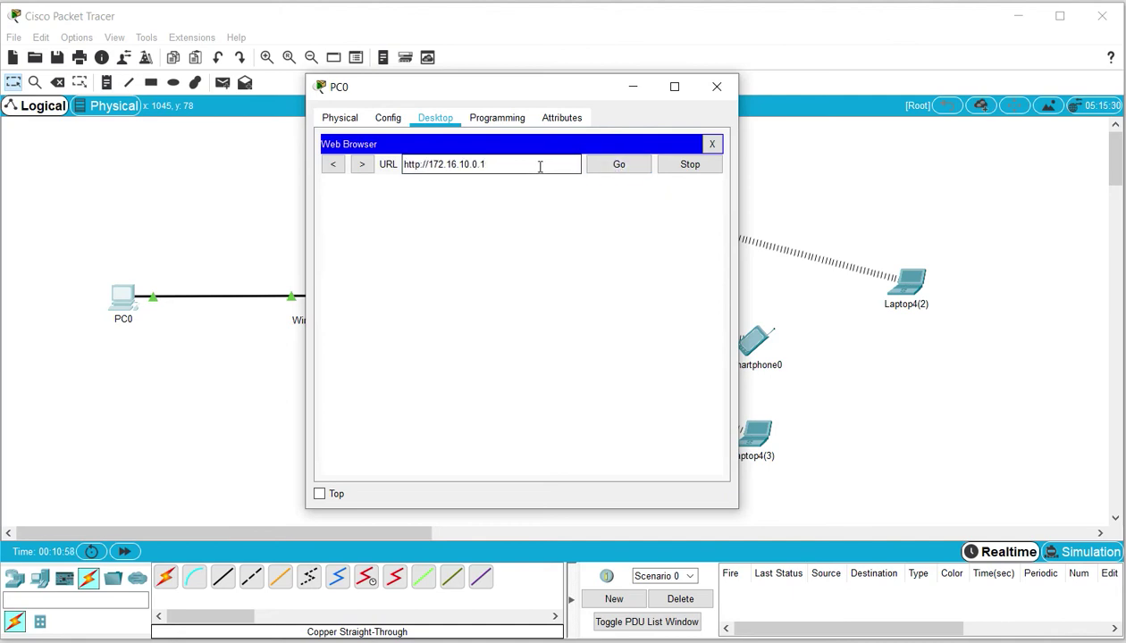
left_click(488, 164)
key("Return")
Log in to the router's management page with the admin credentials
left_click(521, 270)
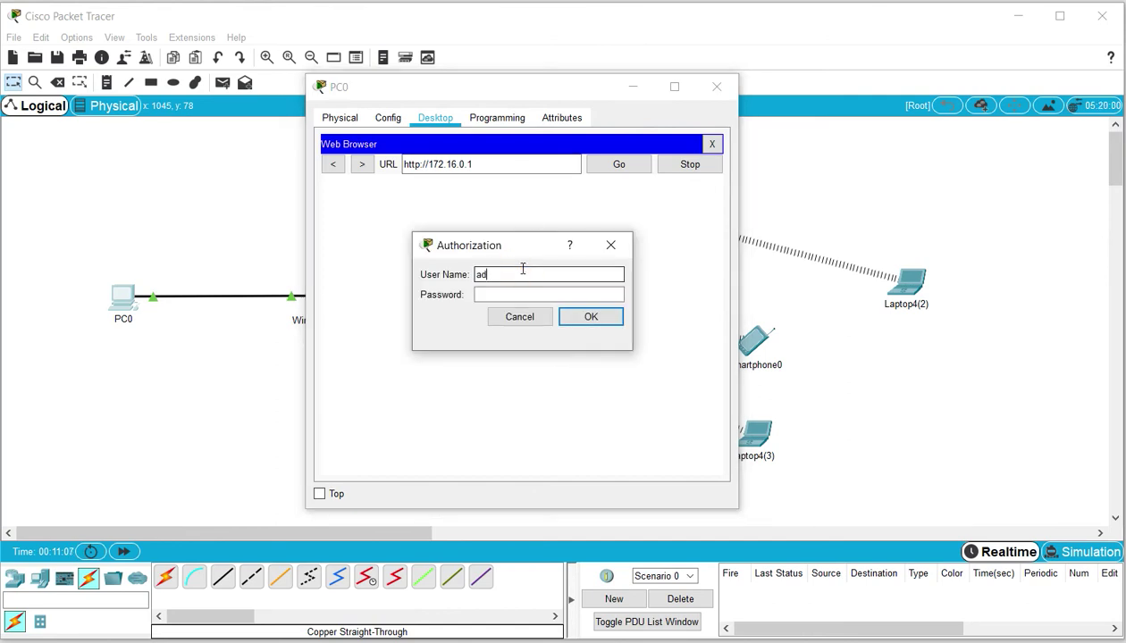
left_click(519, 294)
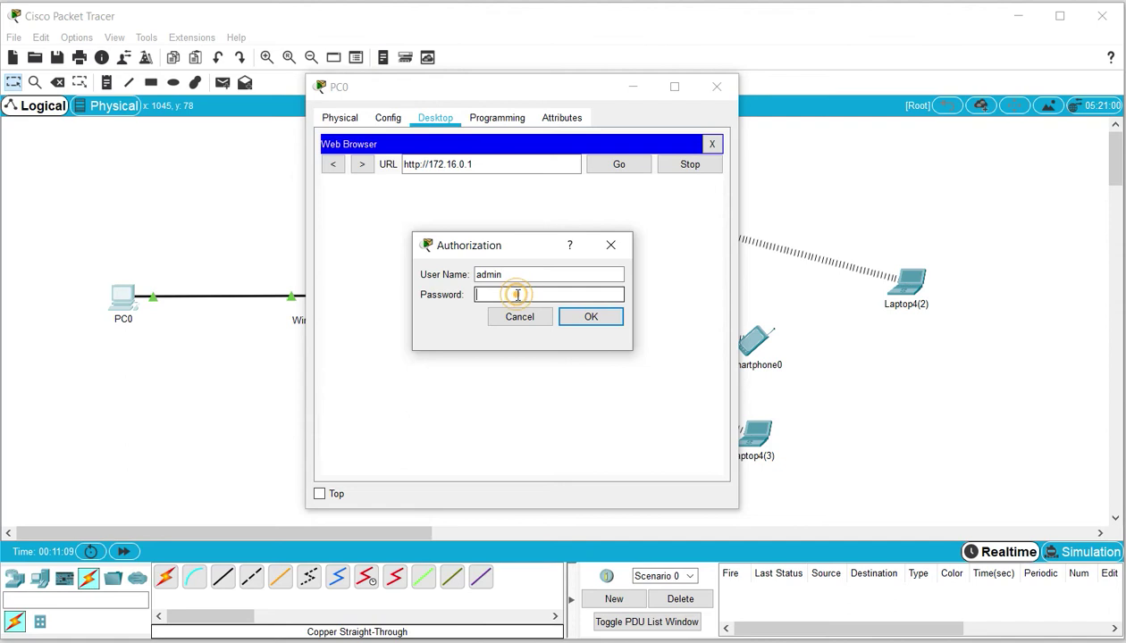
type("admin")
left_click(583, 314)
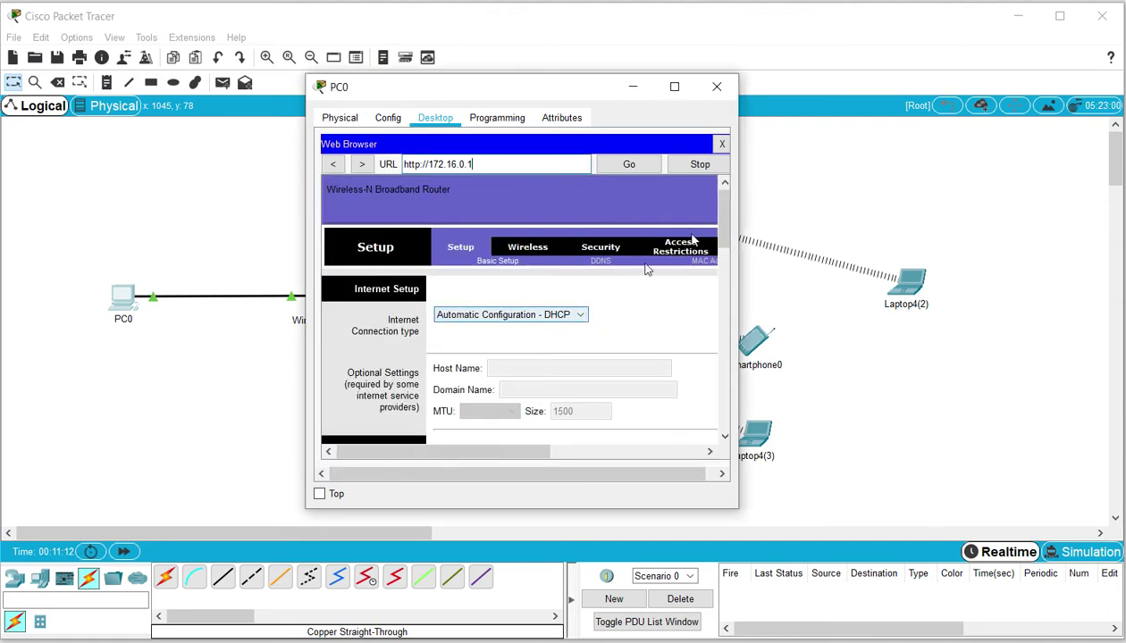
In Basic Wireless Settings, change the network name from Default to Piso1CS
left_click_drag(739, 79, 998, 39)
left_click(526, 209)
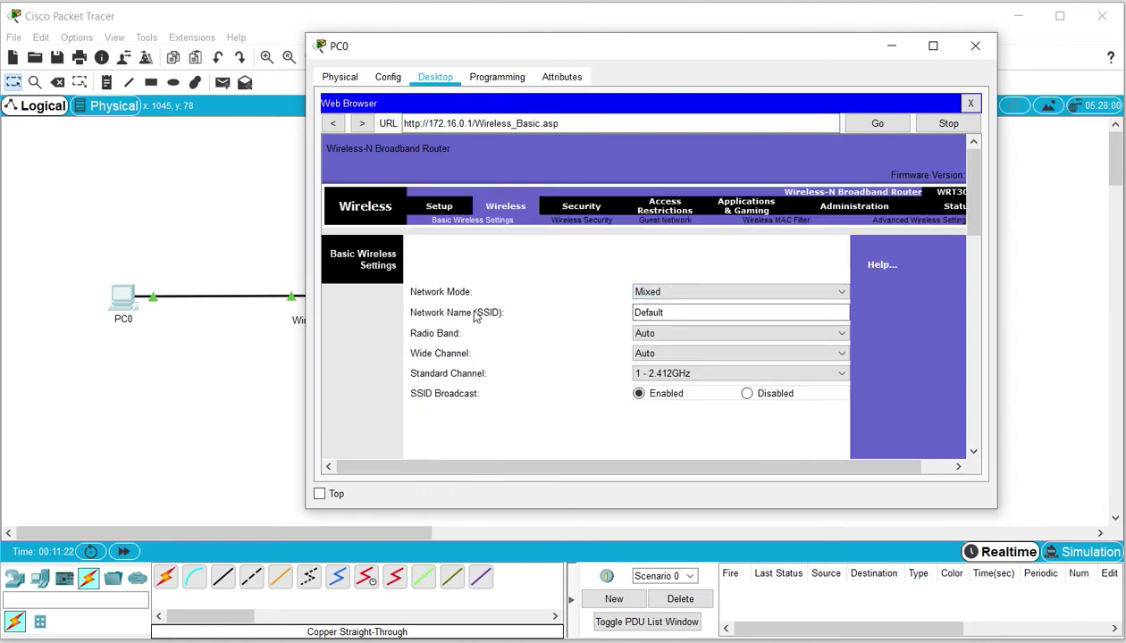
double_click(678, 311)
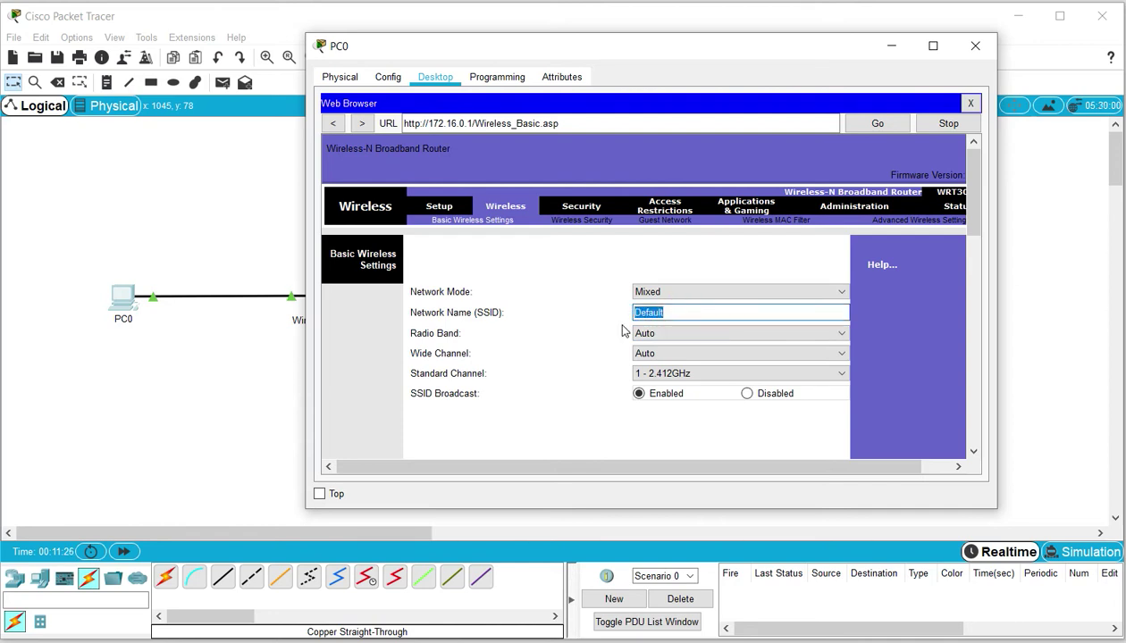
type("Piso1CS")
double_click(670, 312)
Set SSID Broadcast to Disabled and save the wireless settings
left_click(746, 394)
left_click_drag(972, 179, 950, 473)
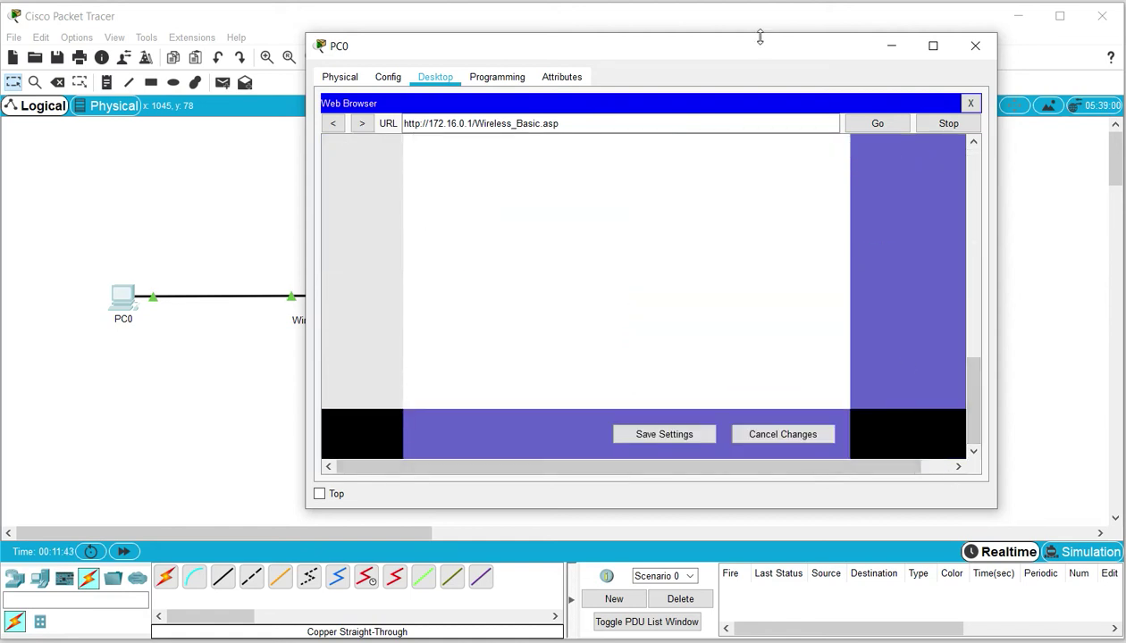
left_click_drag(756, 51, 897, 65)
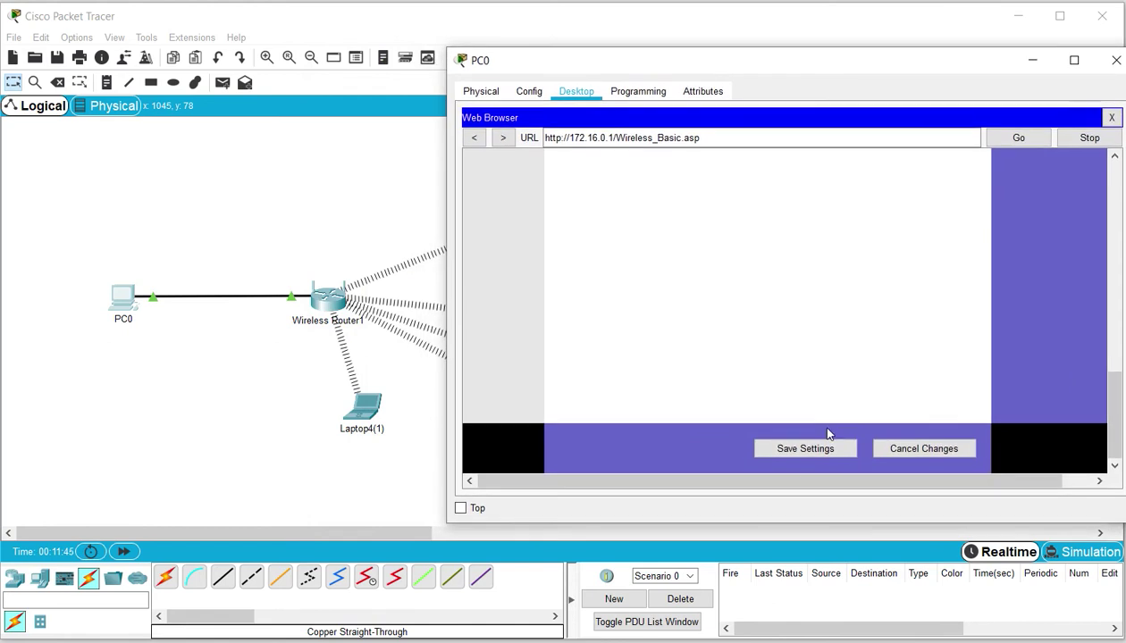
left_click(807, 449)
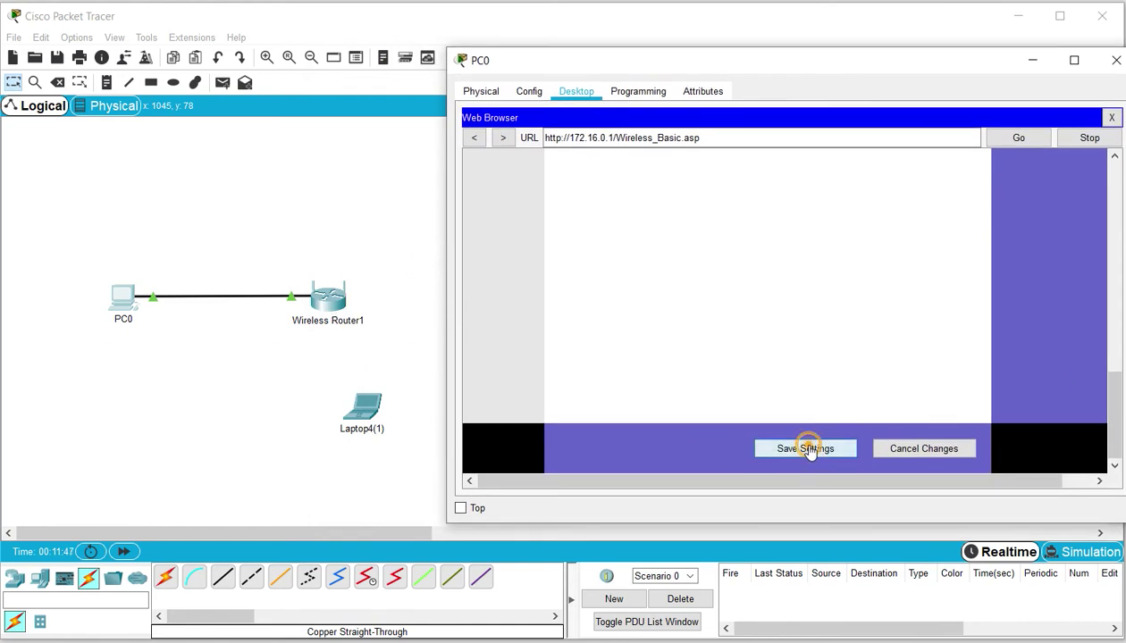
In Laptop4(1)'s Config > Wireless0, replace SSID Default with Piso1CS and close the window
left_click(1033, 62)
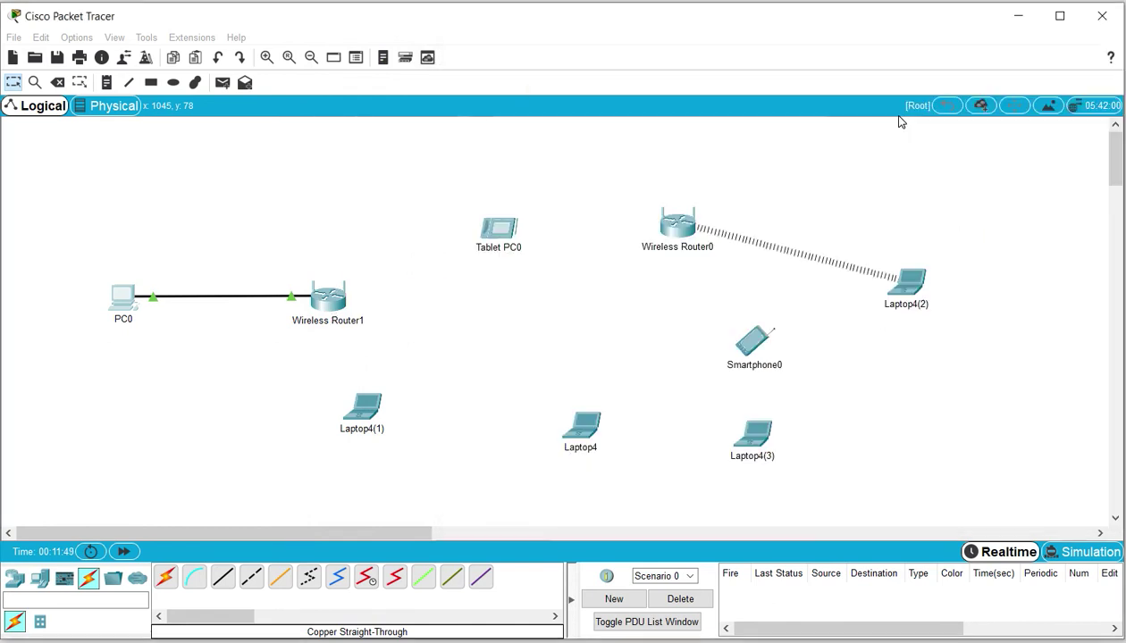
left_click_drag(253, 229, 372, 367)
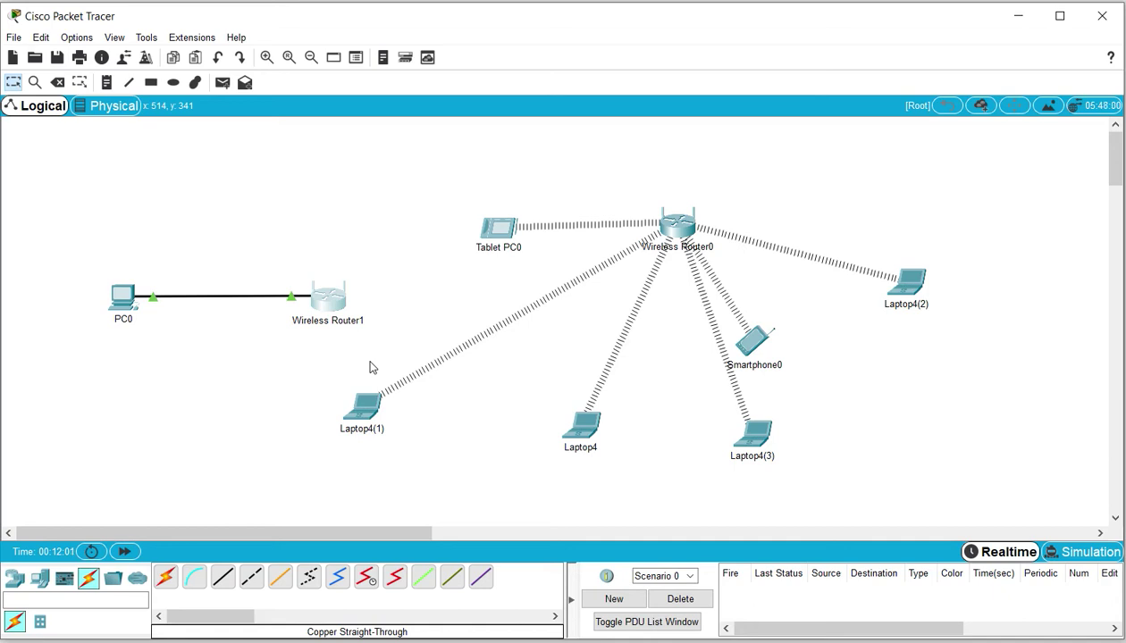
left_click(362, 407)
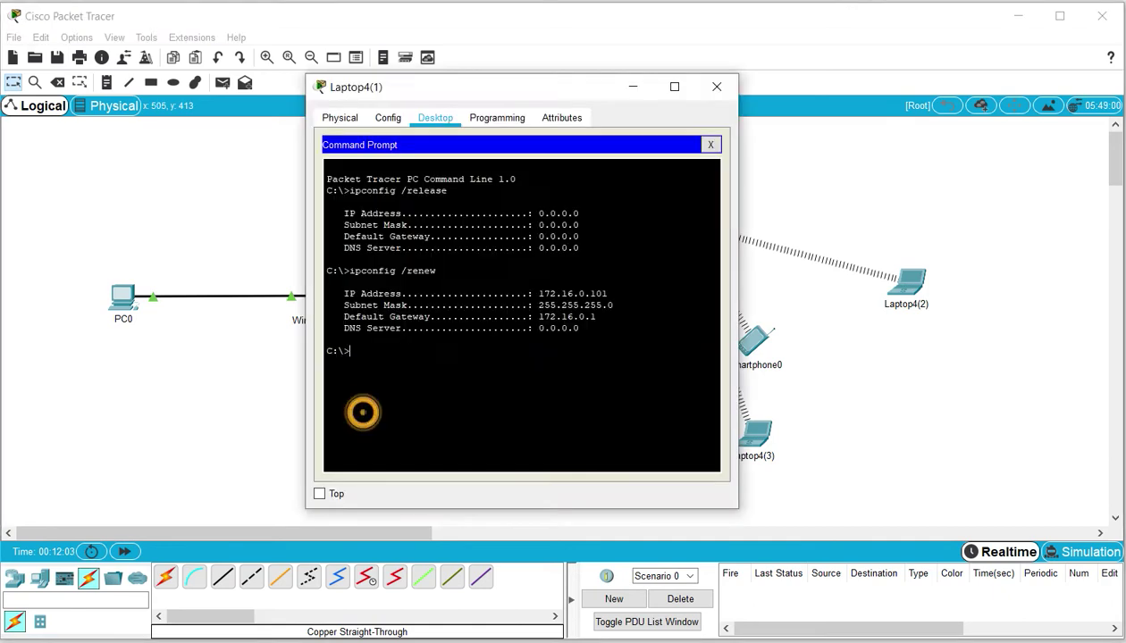
left_click(710, 144)
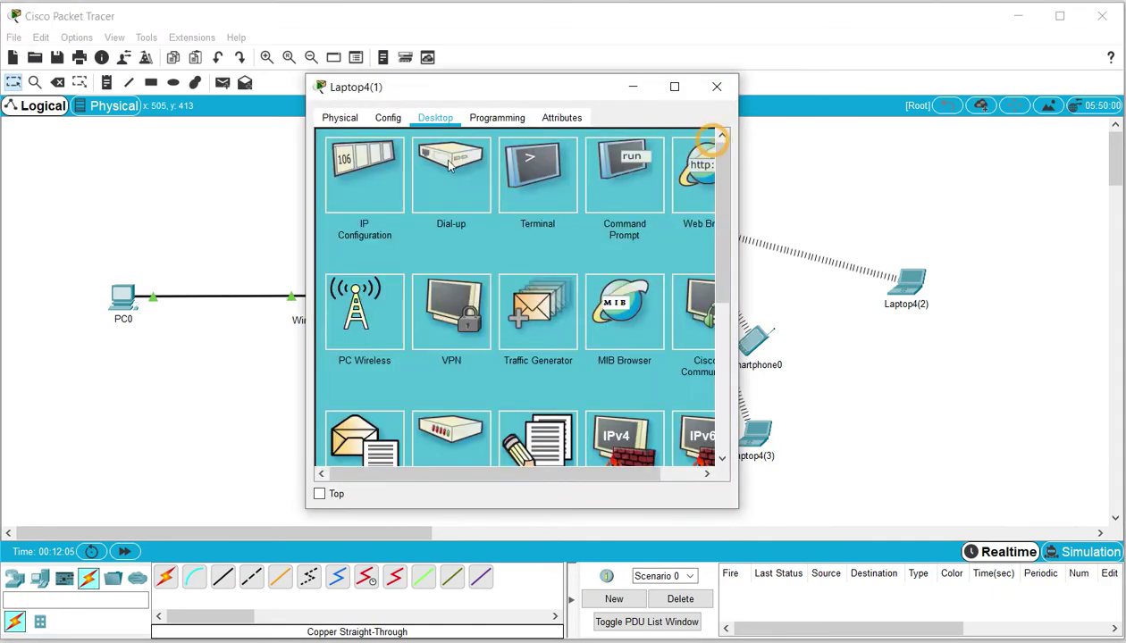
left_click(388, 118)
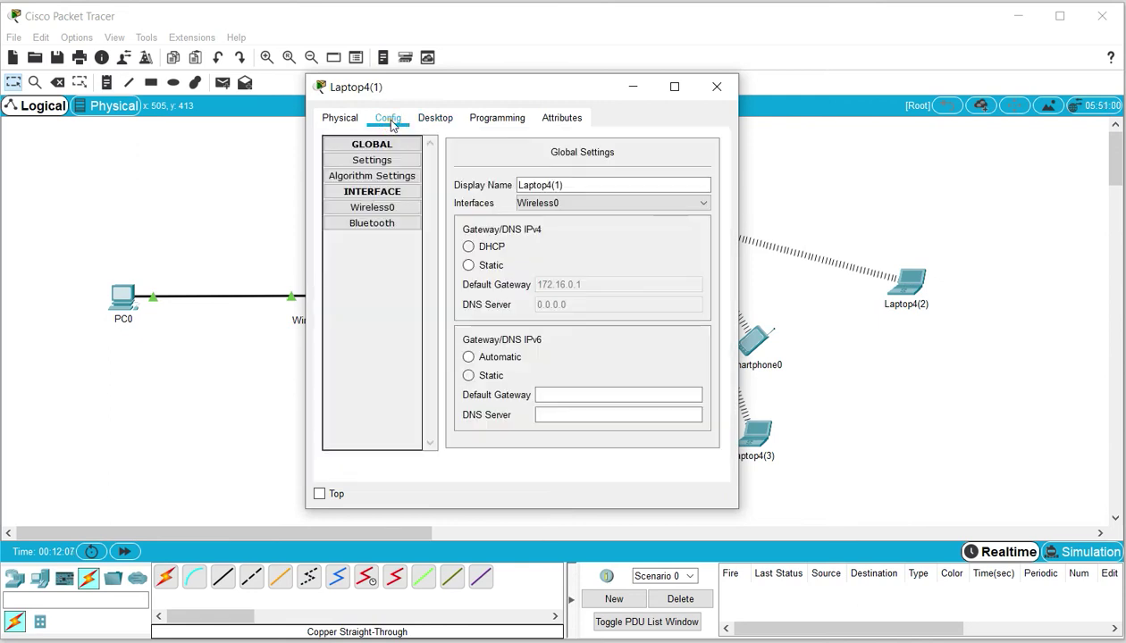
left_click(382, 207)
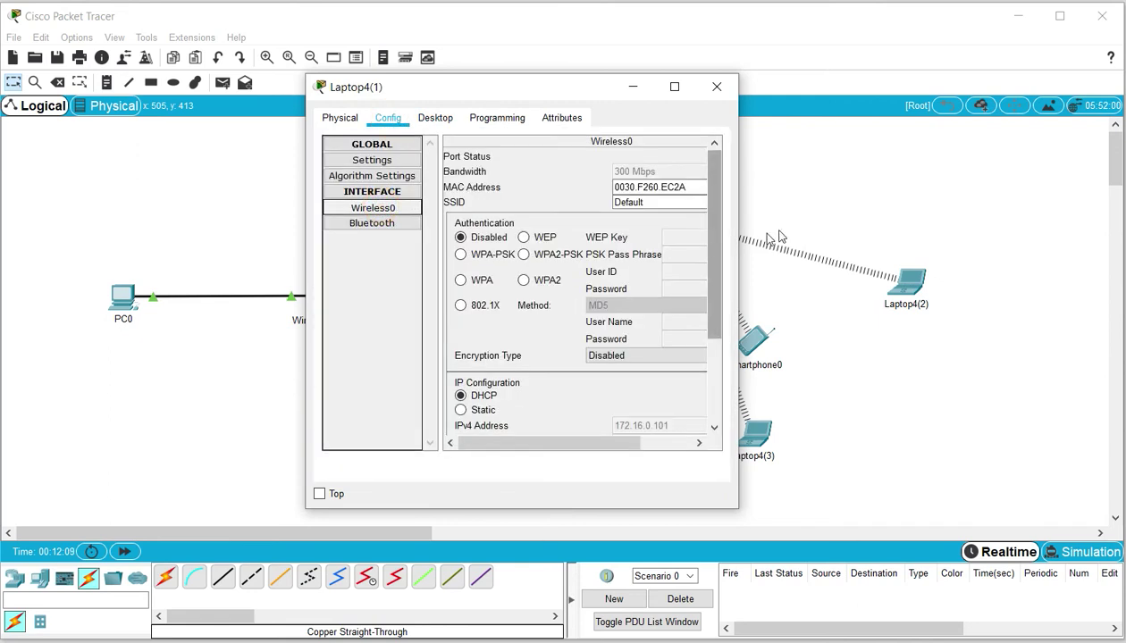
left_click_drag(745, 218, 834, 218)
left_click(704, 203)
left_click_drag(663, 202, 590, 200)
type("Piso1CS")
left_click(778, 187)
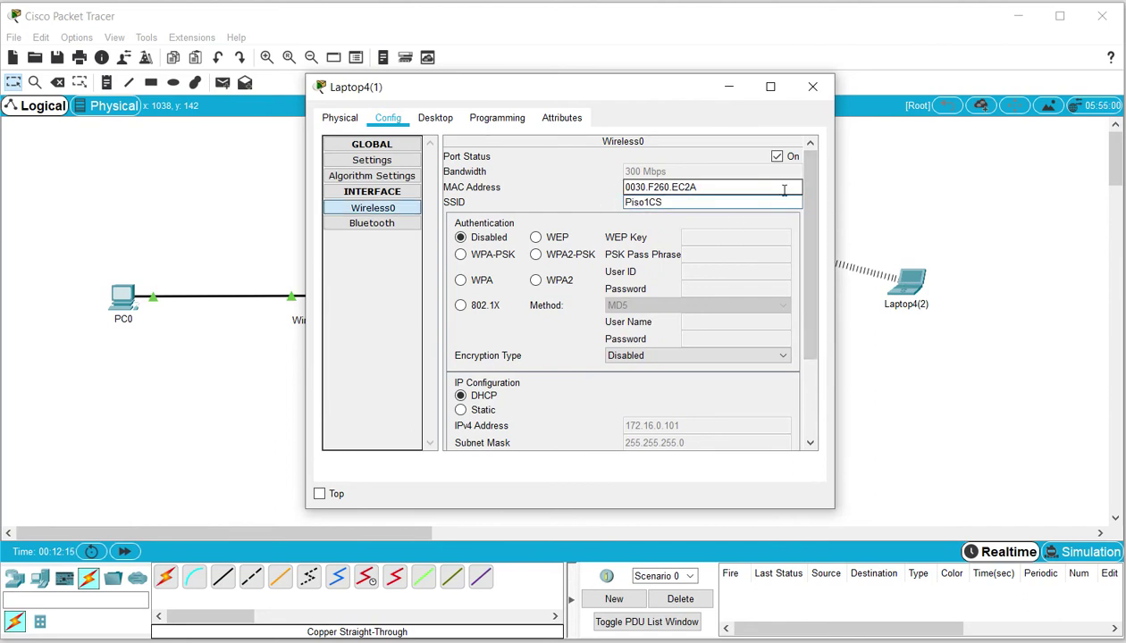
left_click(812, 88)
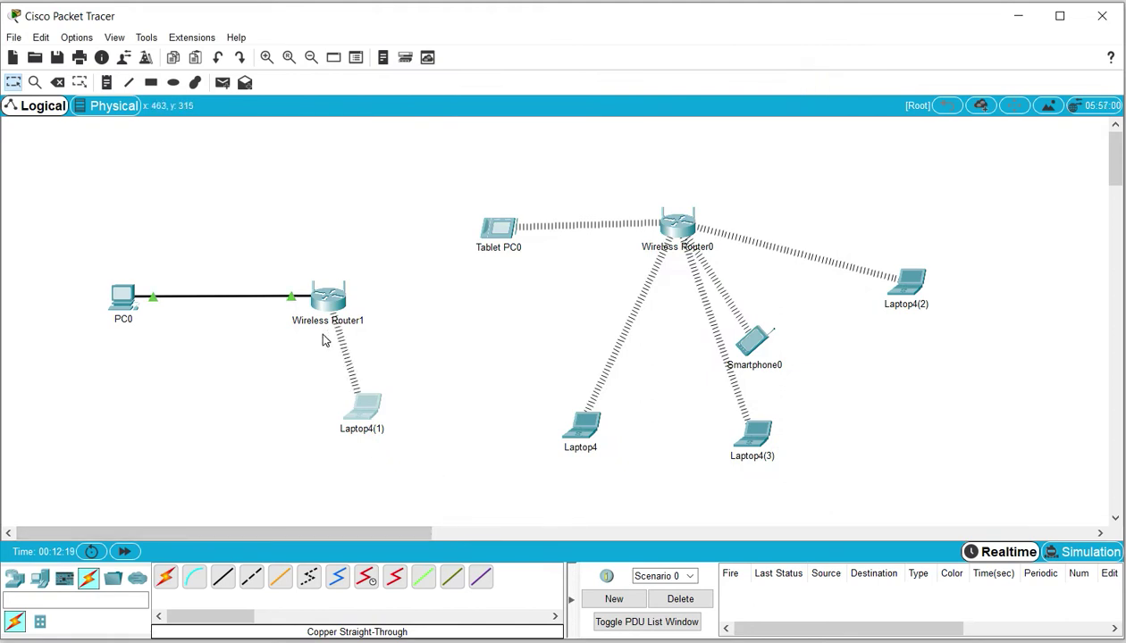
In Laptop4's Config > Wireless0, replace SSID Default with Piso1CS and close the window
left_click(582, 425)
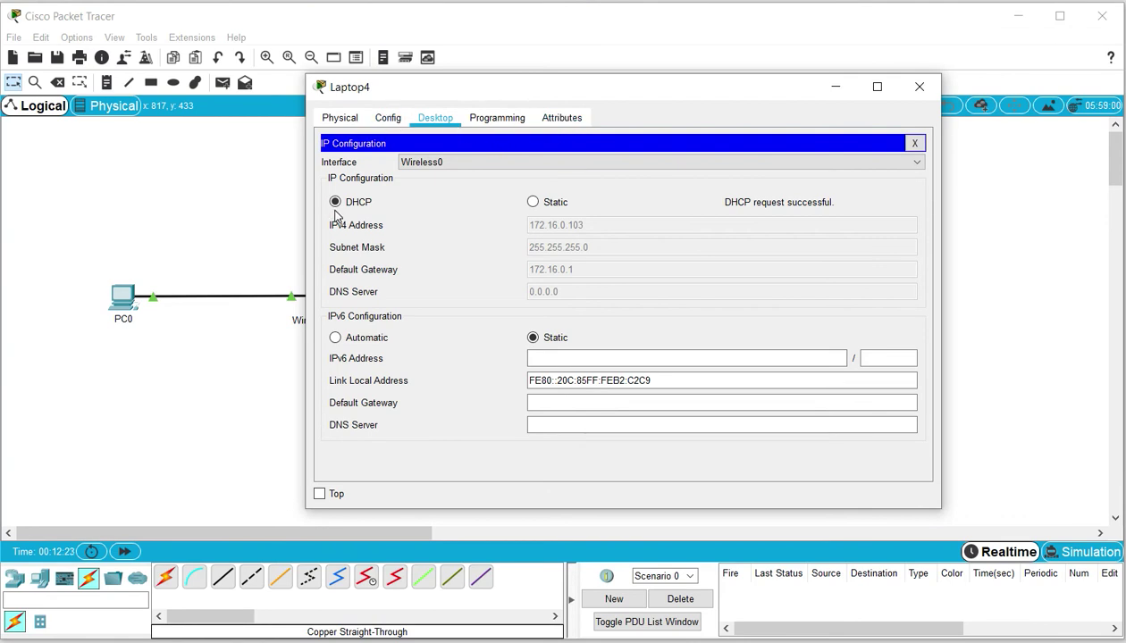
left_click(386, 118)
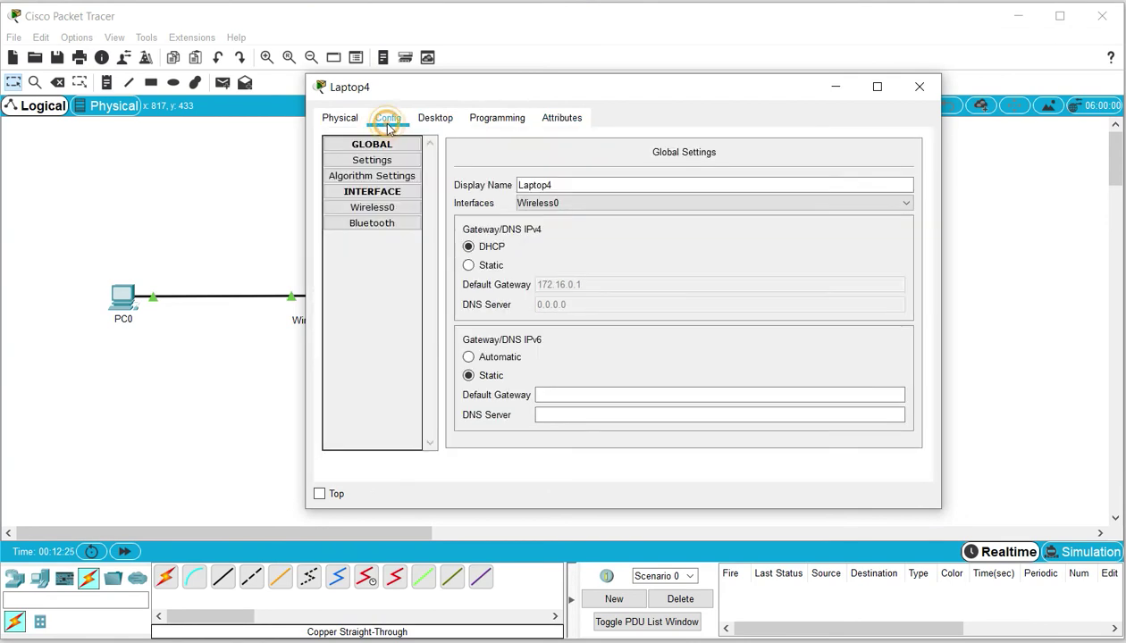
left_click(393, 211)
left_click_drag(719, 203, 643, 203)
type("Piso1CS")
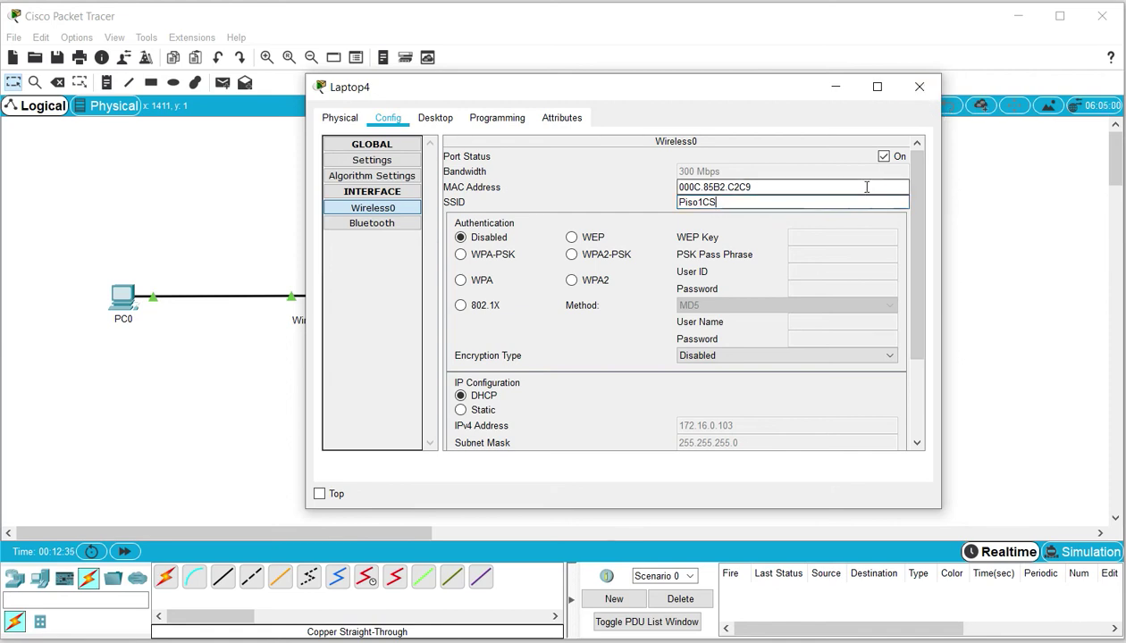
left_click(919, 88)
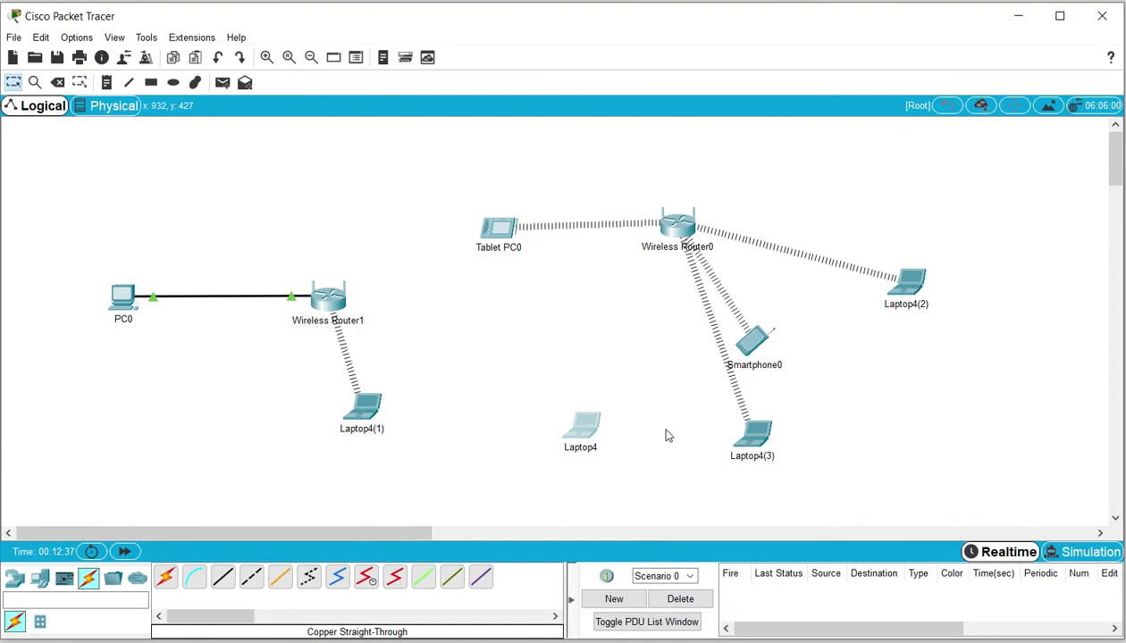
In Laptop4(3)'s Config > Wireless0, replace SSID Default with Piso1CS and close the window
left_click(754, 440)
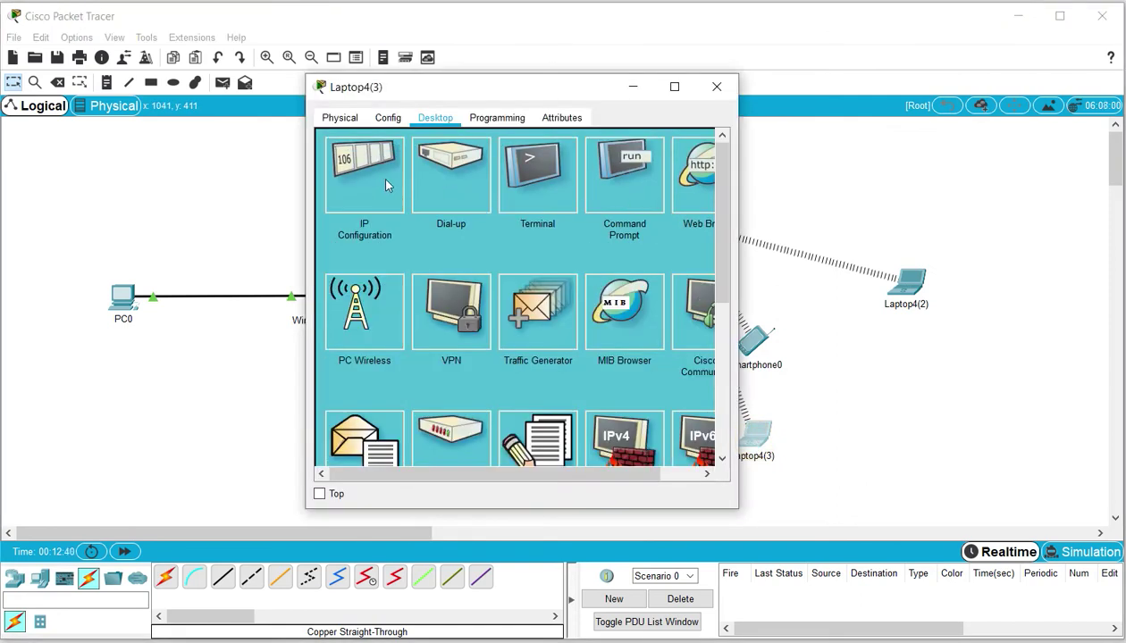
left_click(390, 120)
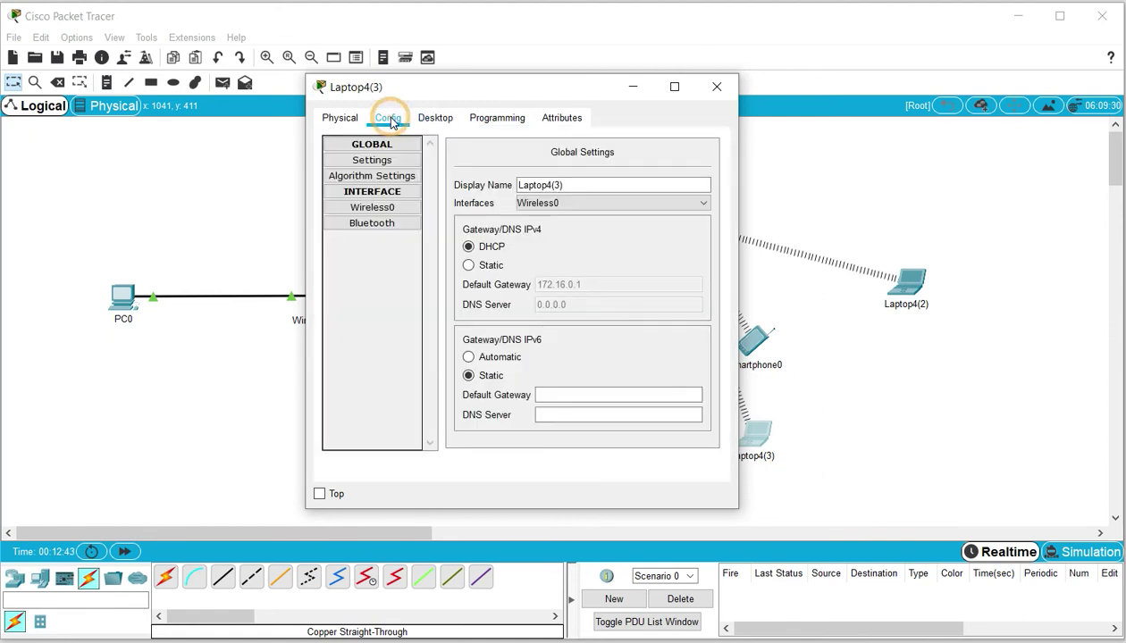
left_click(390, 211)
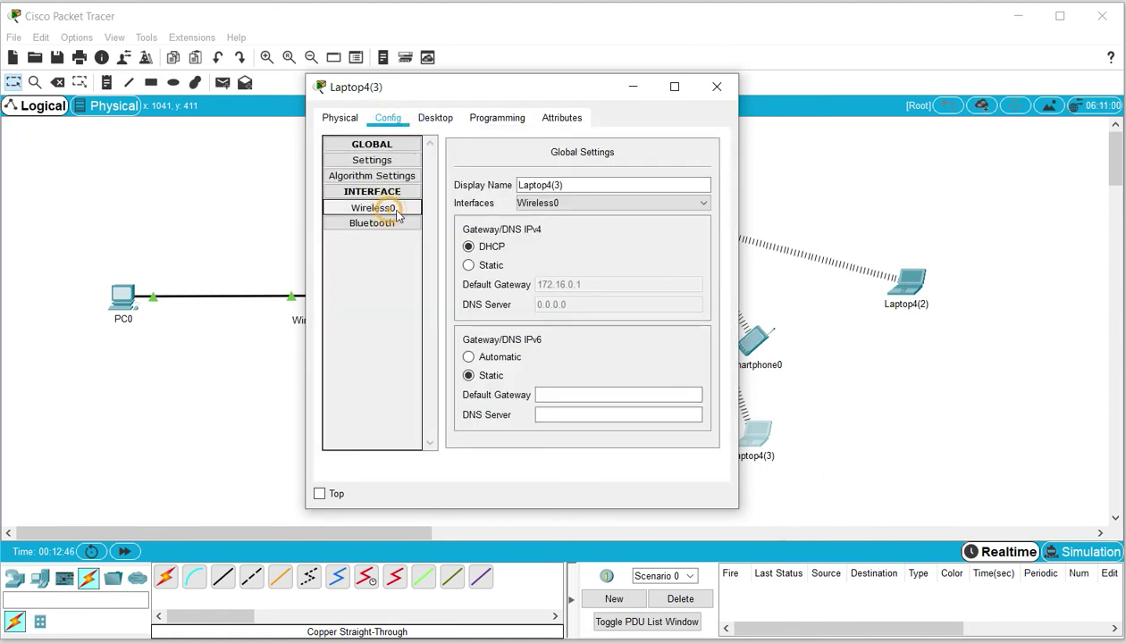
left_click_drag(645, 201, 574, 209)
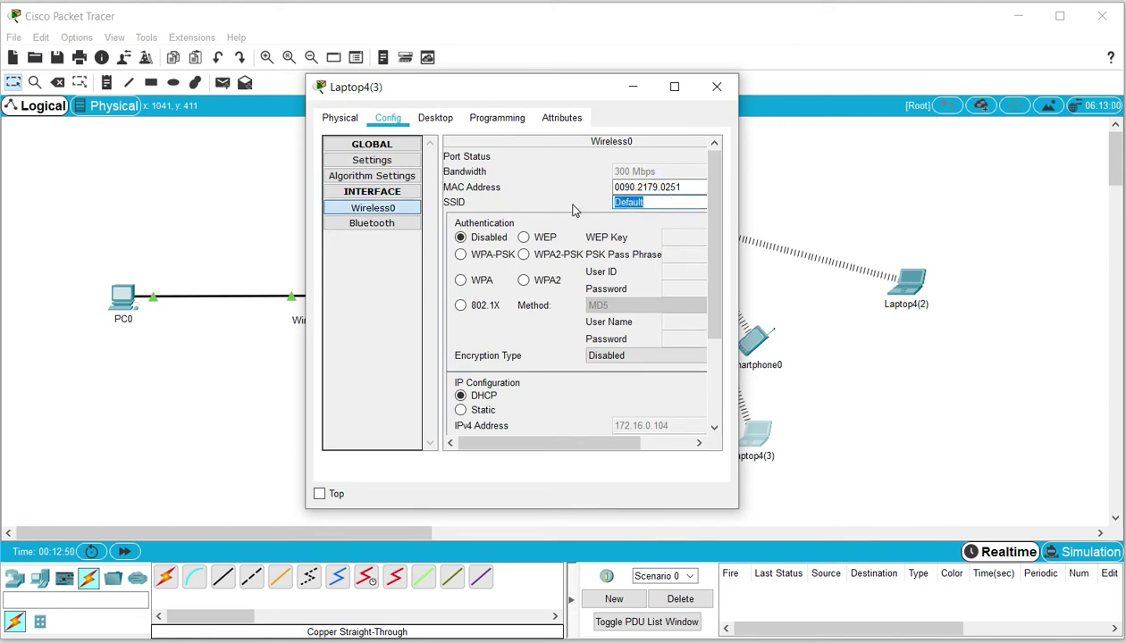
type("Piso1CS")
left_click(797, 183)
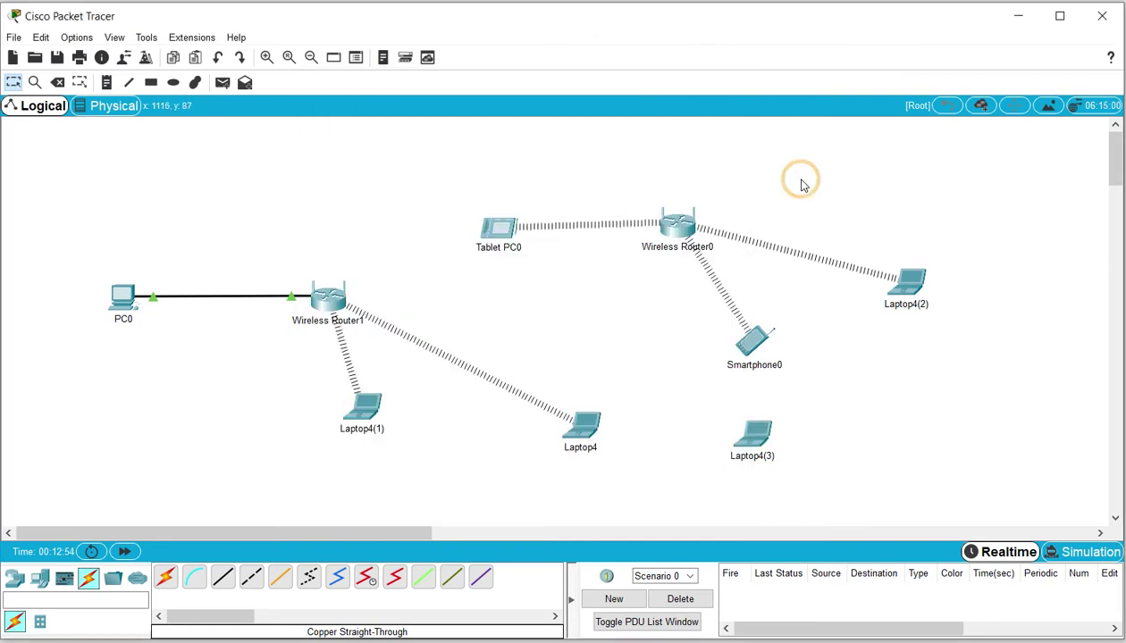
Move Laptop4(3) beside Wireless Router1 and shift Laptop4(1) and Laptop4 lower
left_click_drag(749, 438, 298, 203)
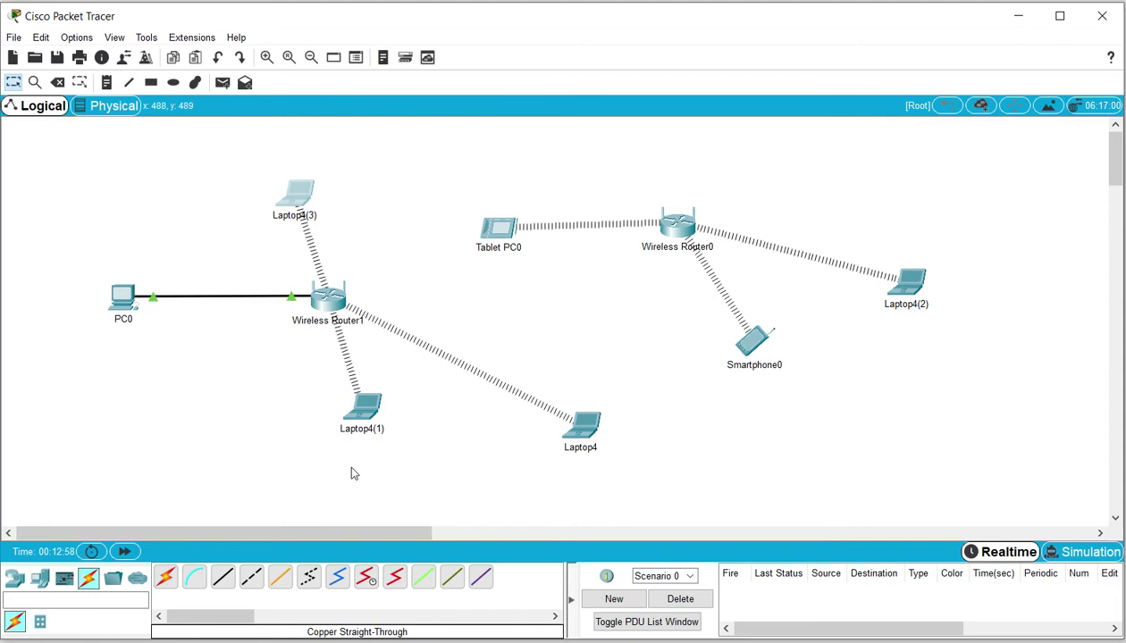
left_click_drag(359, 419, 245, 463)
left_click_drag(582, 436, 463, 476)
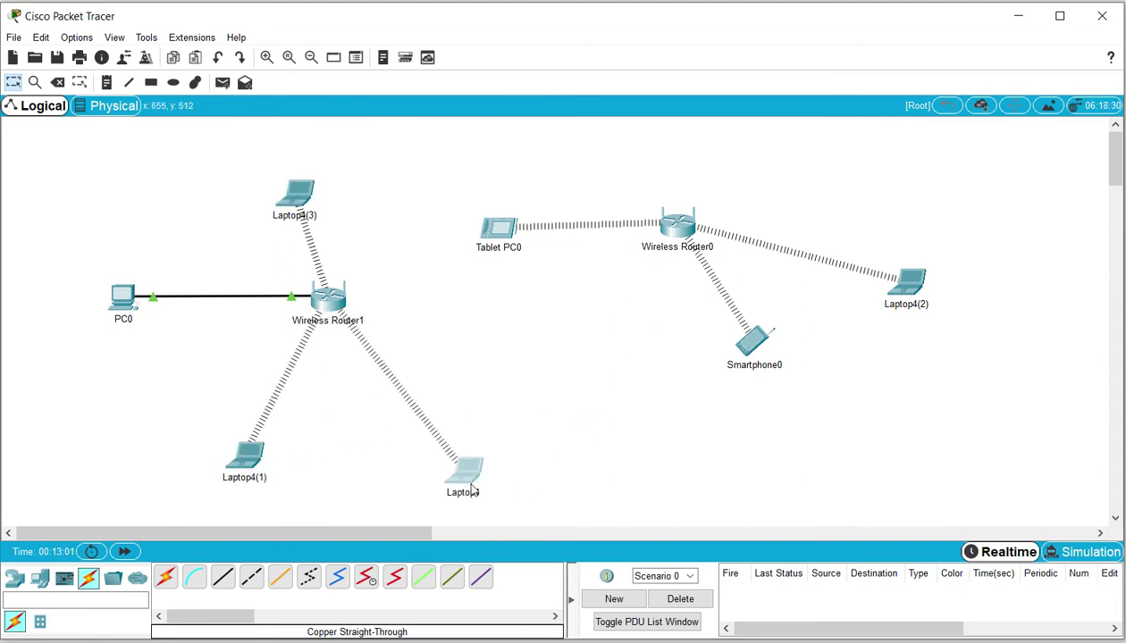
Open Laptop4(2)'s Config tab, dismissing its Command Prompt
left_click(911, 288)
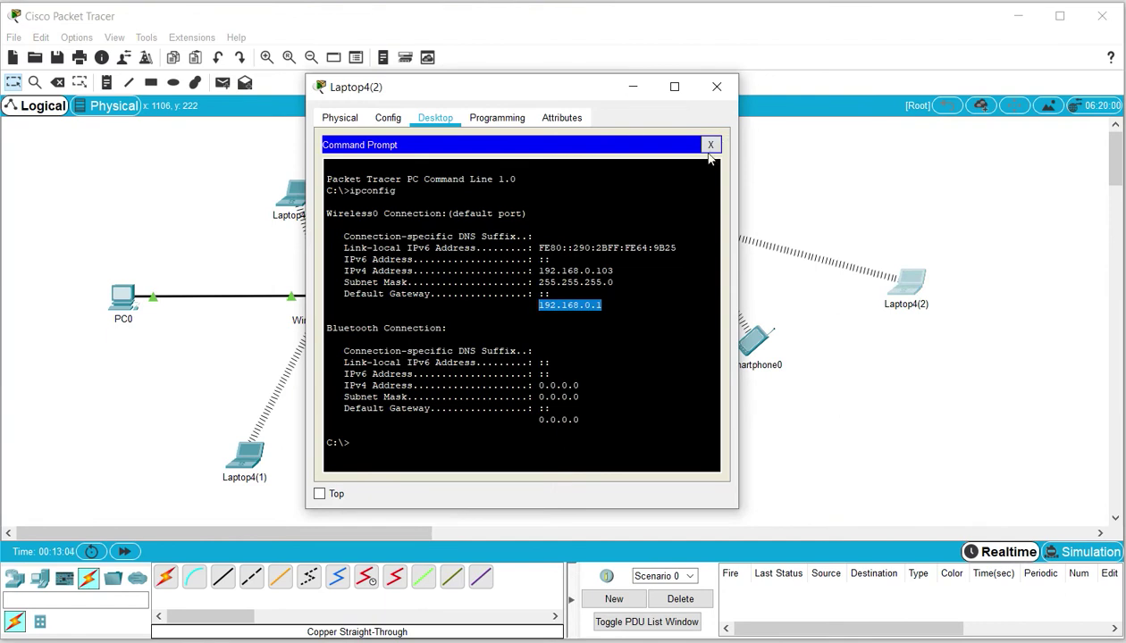
left_click(711, 144)
left_click(386, 118)
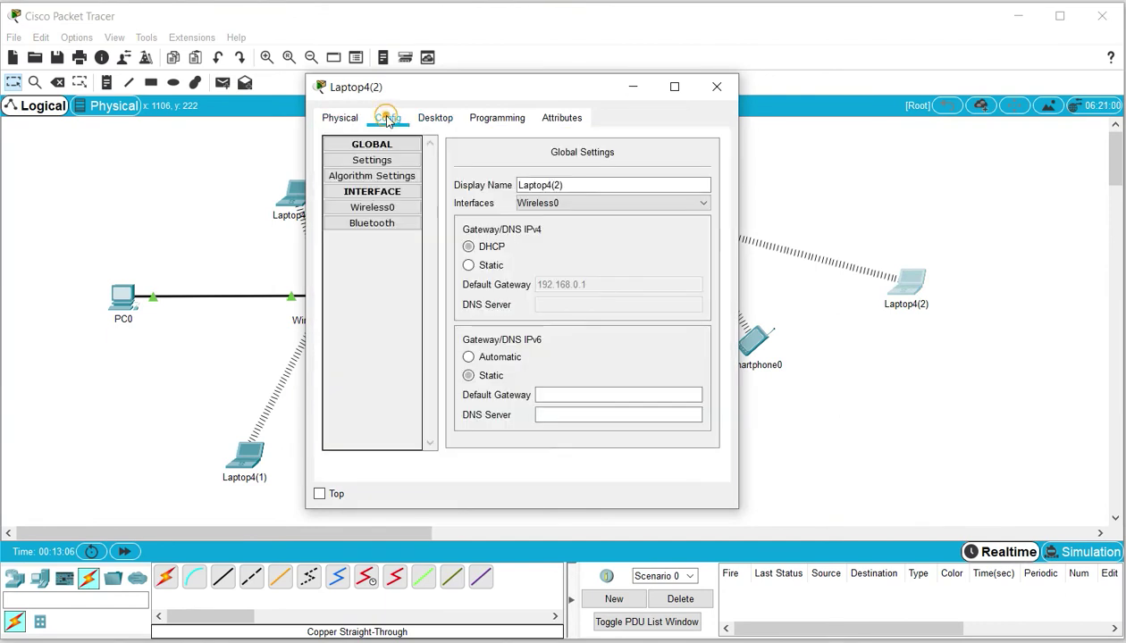
Refresh the available wireless networks list in Laptop4(2)'s PC Wireless app
left_click(386, 210)
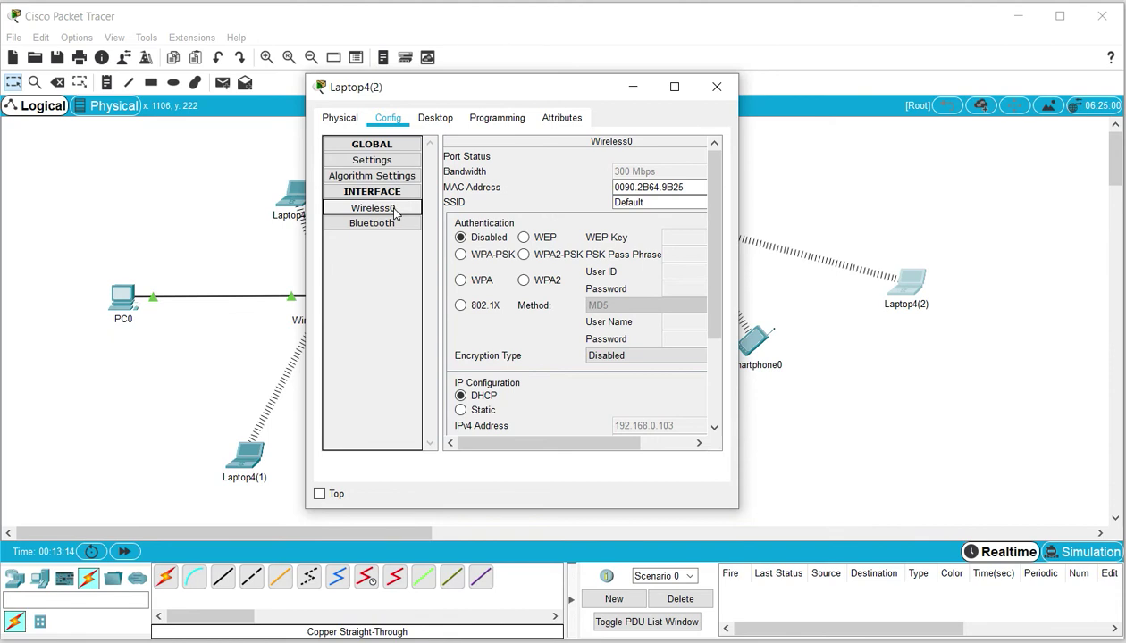
left_click(437, 121)
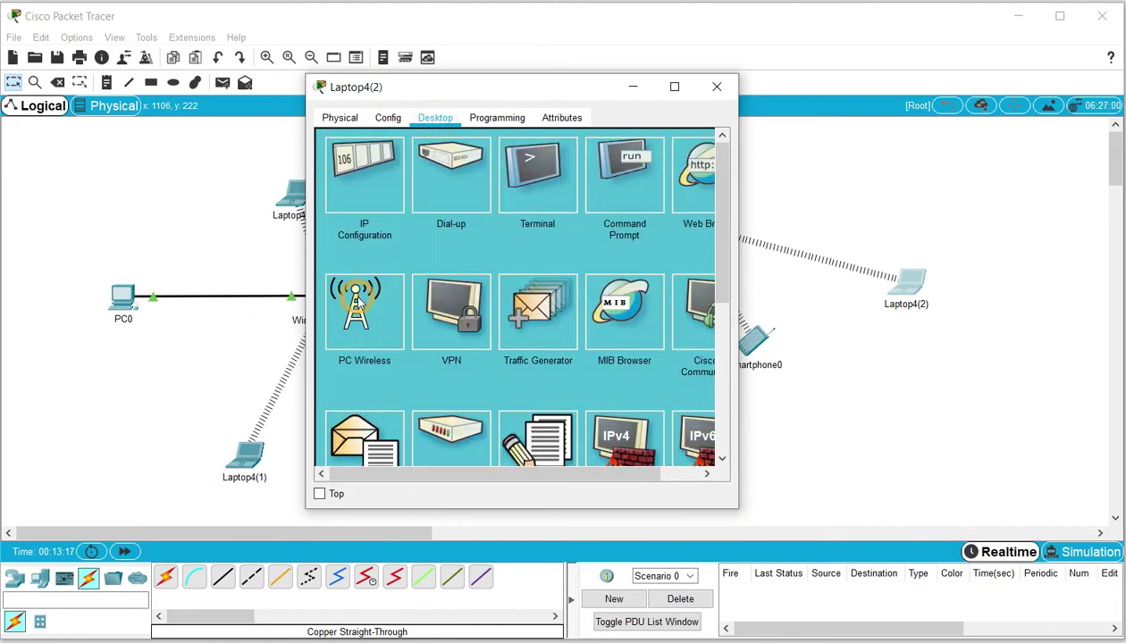
left_click(355, 302)
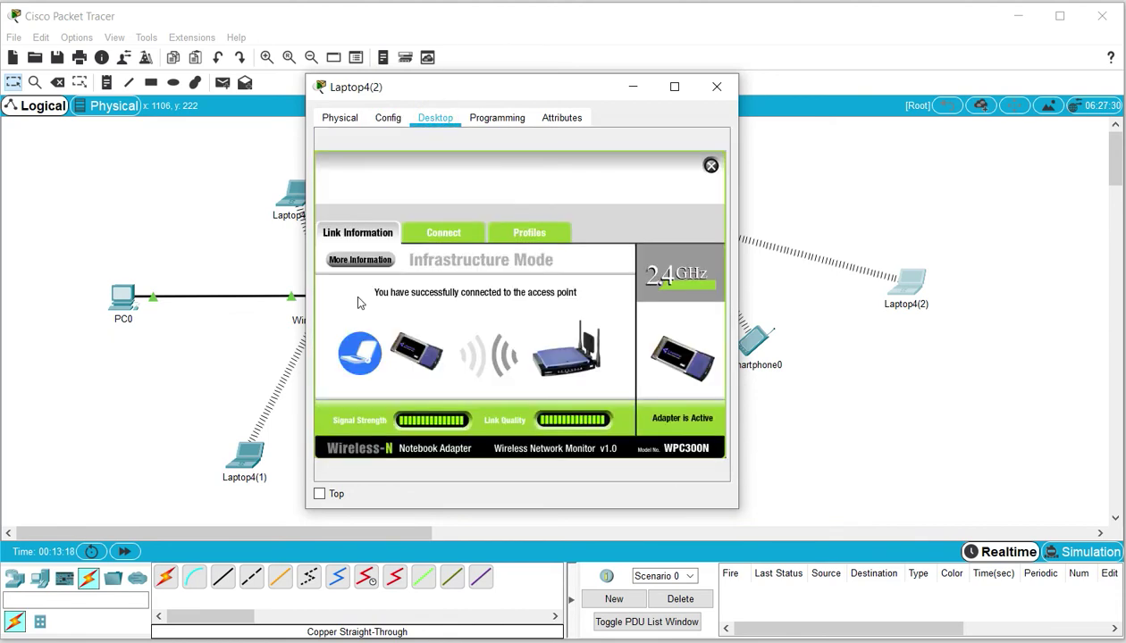
left_click(446, 234)
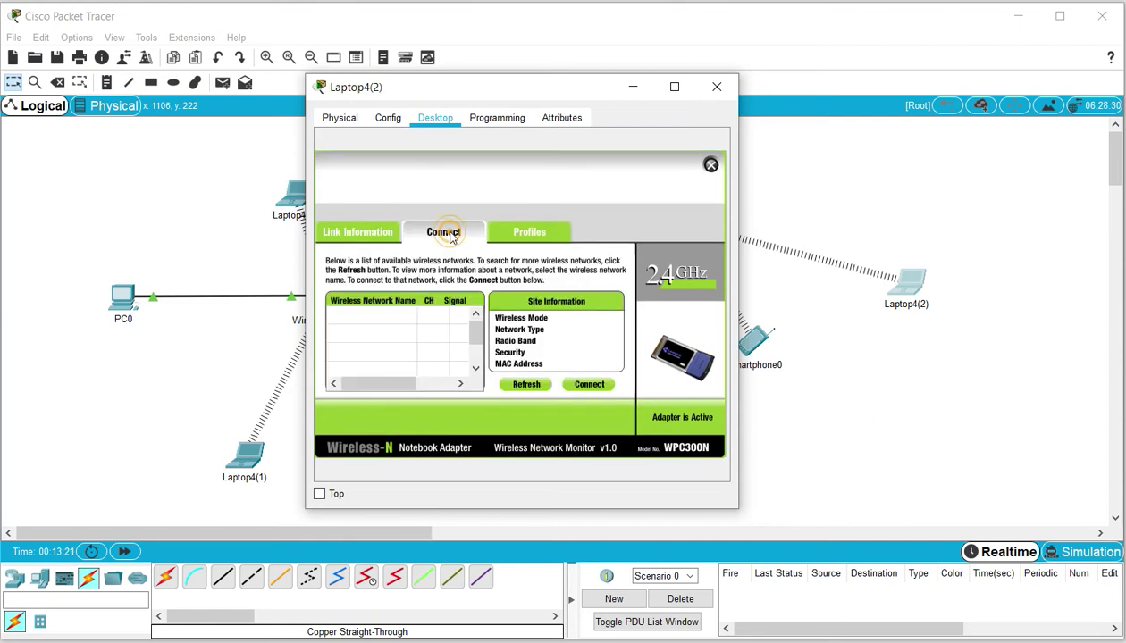
left_click(531, 384)
left_click_drag(585, 92, 836, 108)
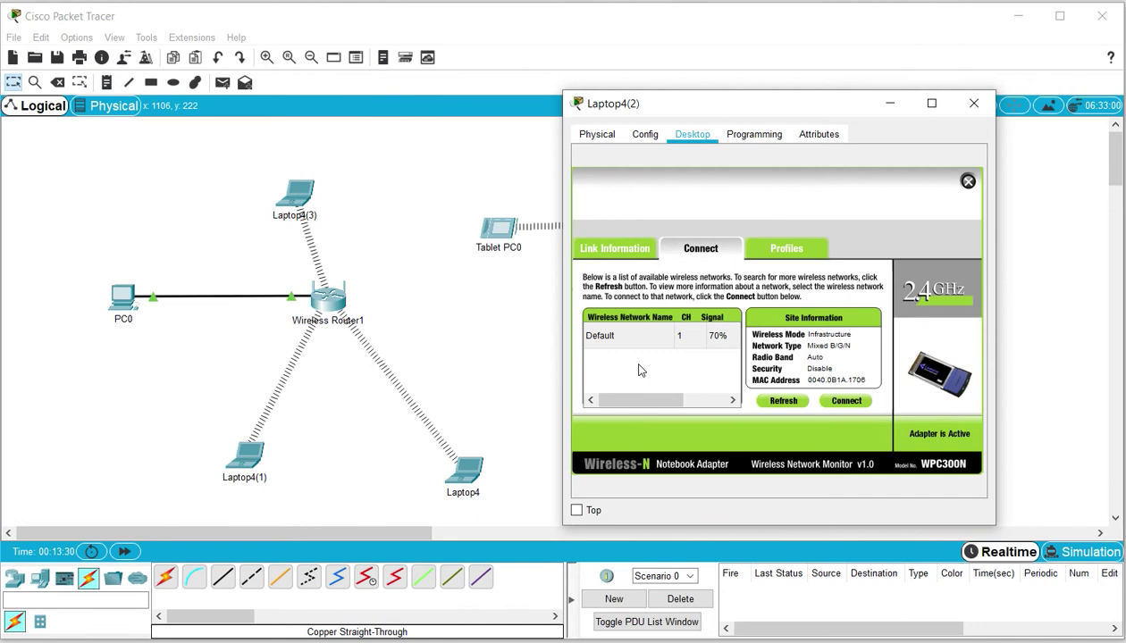
Set Laptop4(2)'s Wireless0 SSID to Piso1CS and close the window
left_click(645, 135)
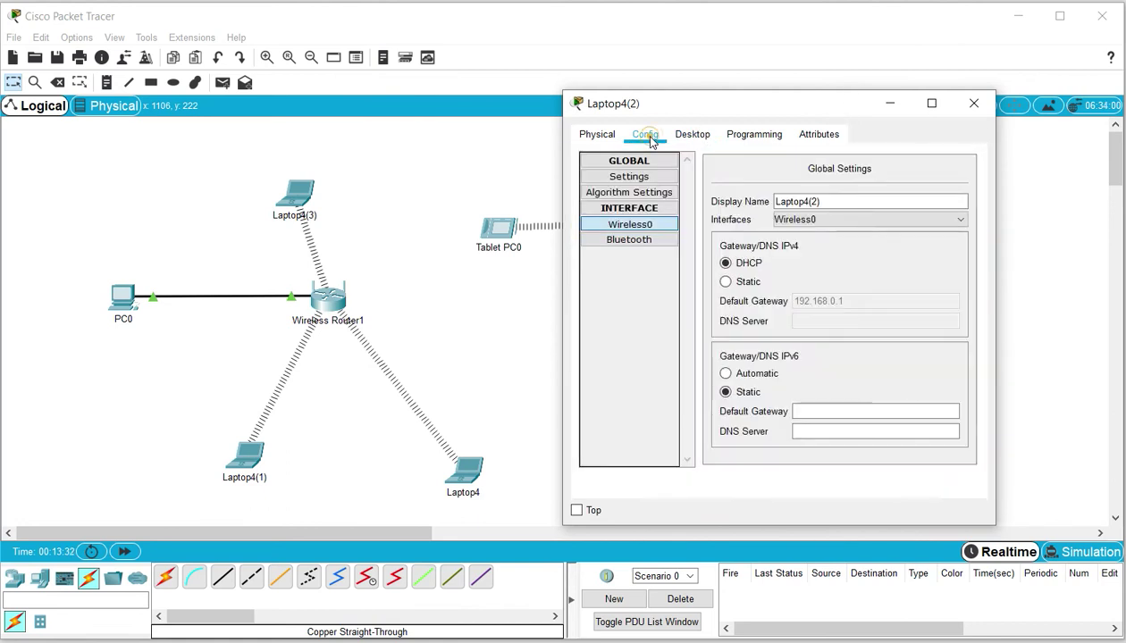
left_click(658, 230)
double_click(898, 218)
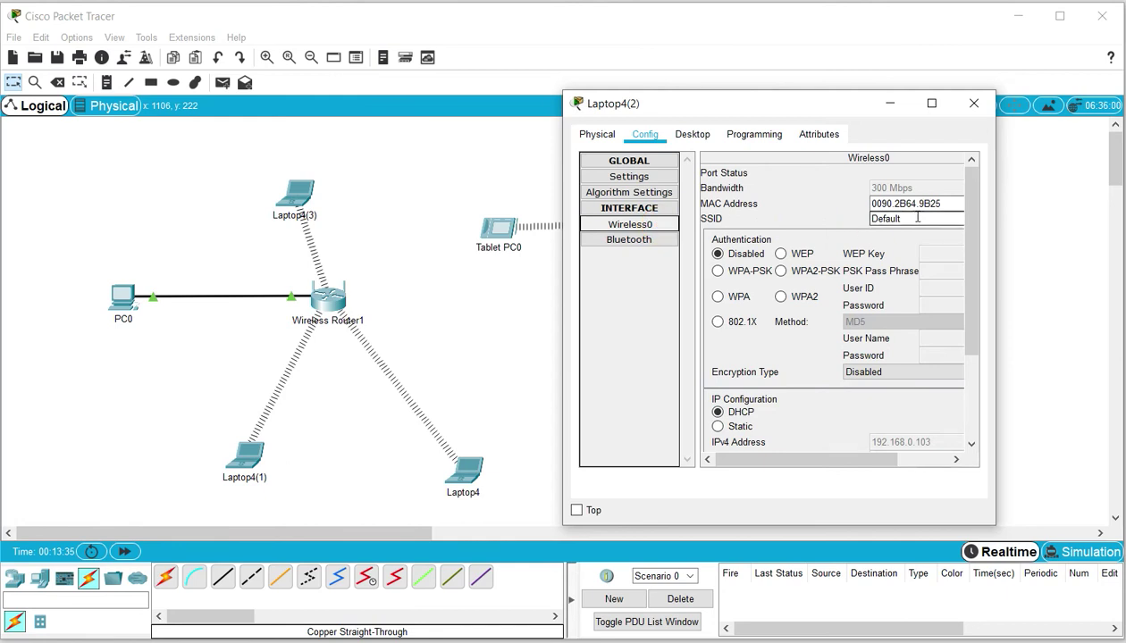
type("Piso1CS")
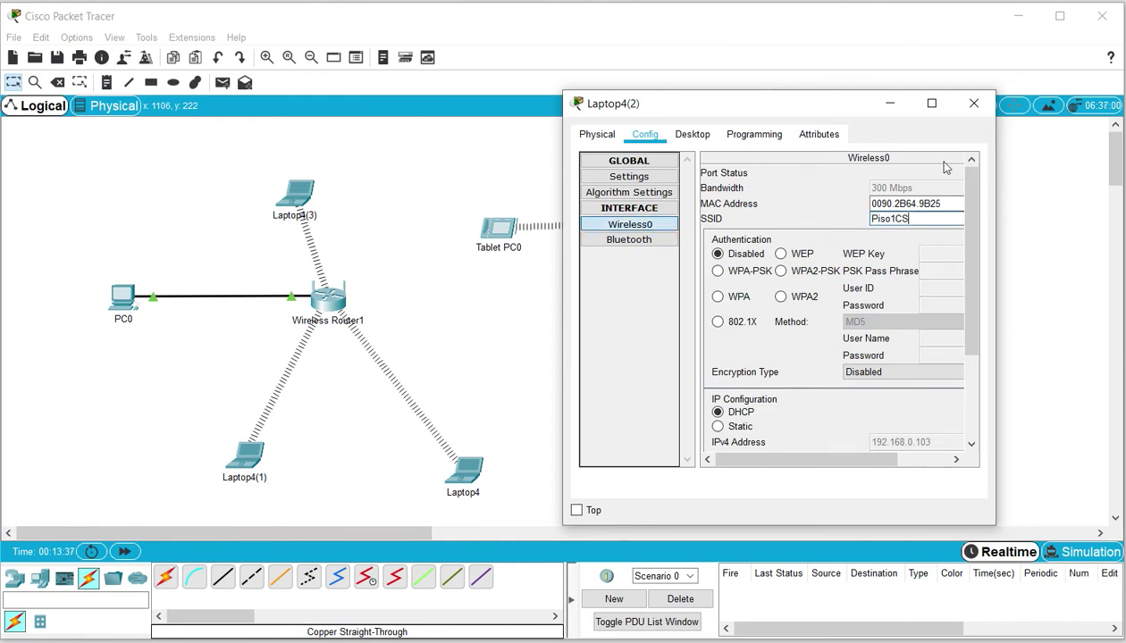
left_click(973, 104)
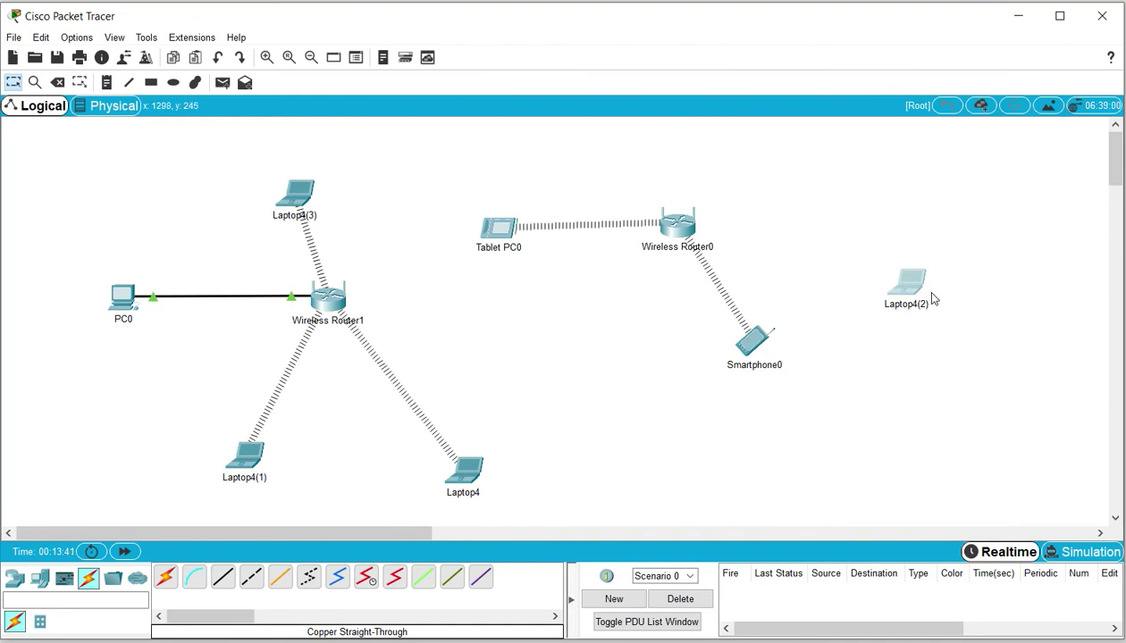
Place Laptop4(2) next to Wireless Router1 and Tablet PC0 at Wireless Router0's upper right
left_click_drag(920, 297, 507, 333)
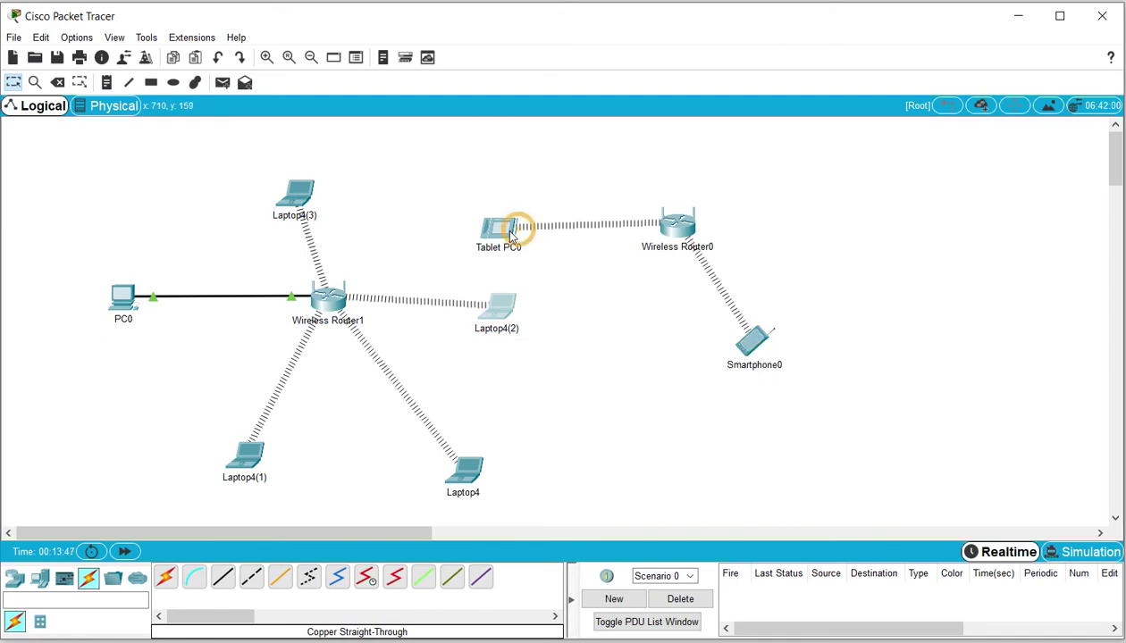
left_click_drag(510, 224, 810, 183)
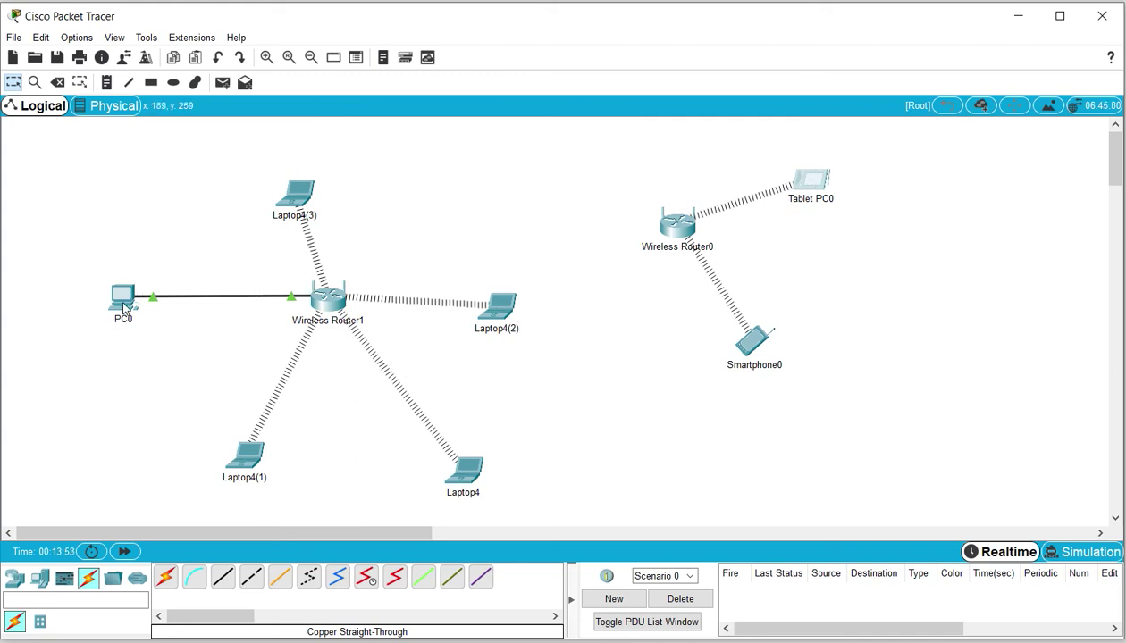
mouse_move(125, 306)
On PC0's Wireless MAC Filter page, enable filtering with 'Permit PCs listed below'; then open Laptop4(1)
left_click(123, 297)
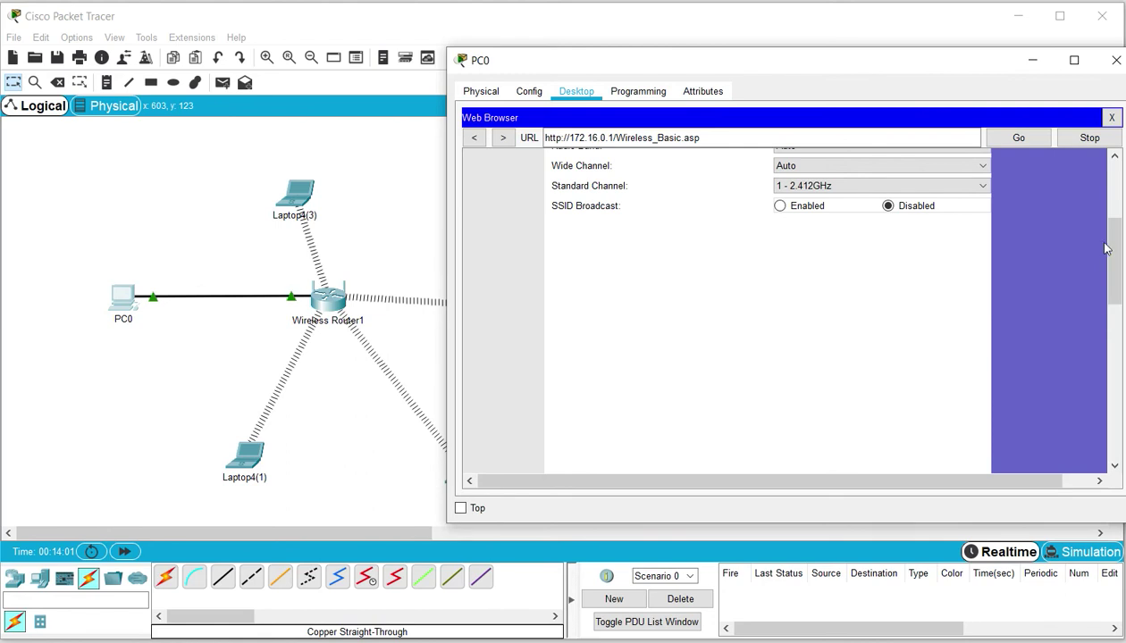
scroll(1107, 243, "up", 3)
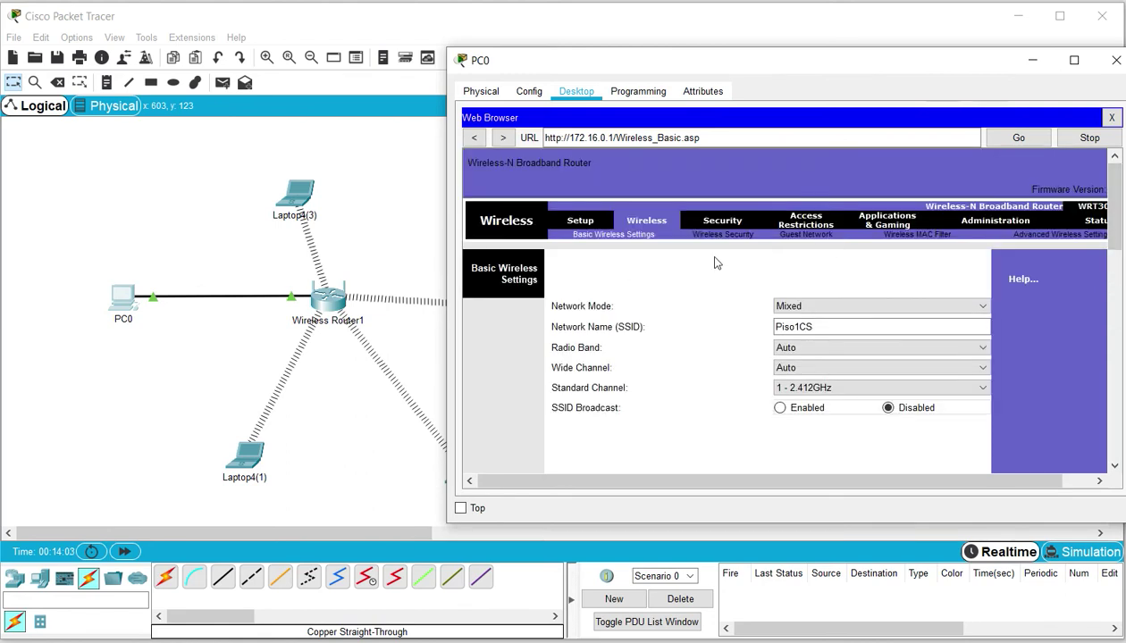
left_click(906, 235)
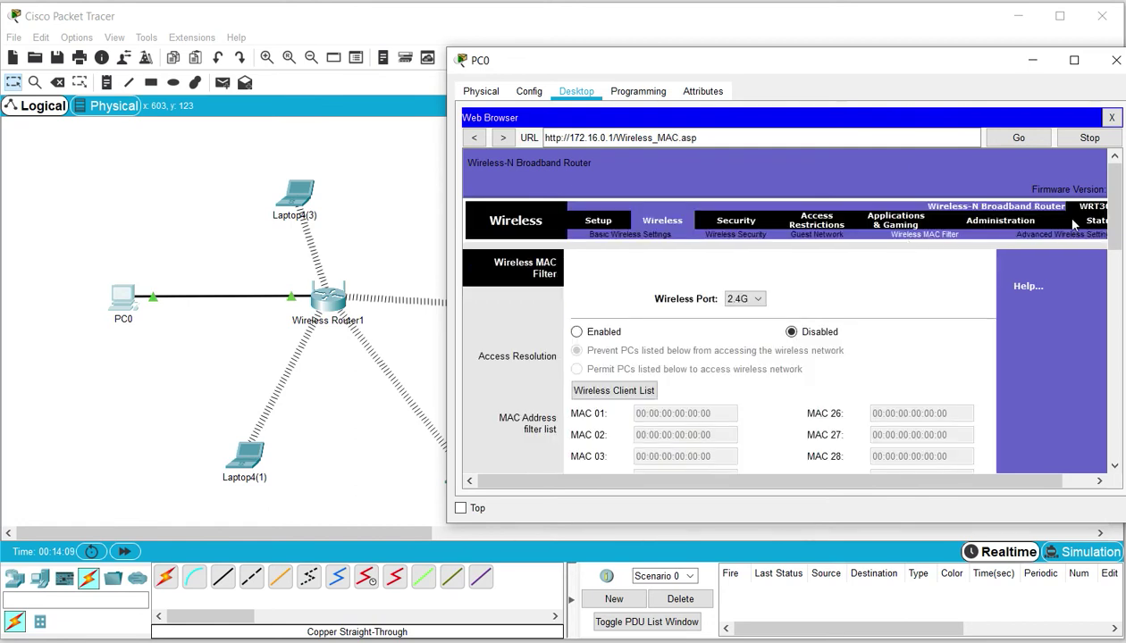
scroll(893, 219, "down", 3)
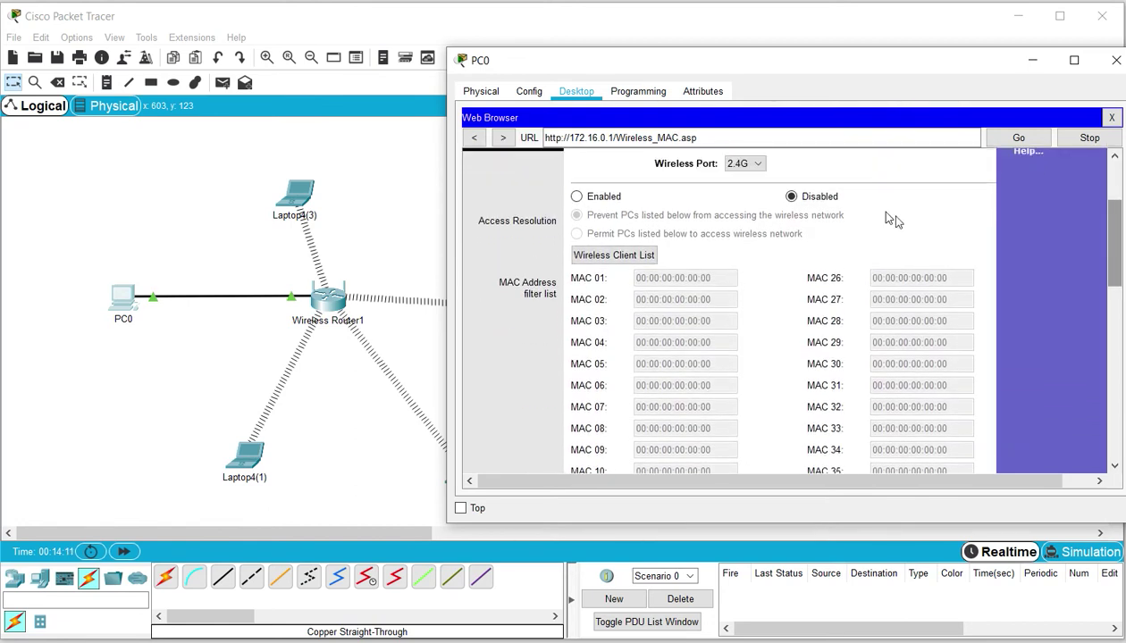
left_click(577, 198)
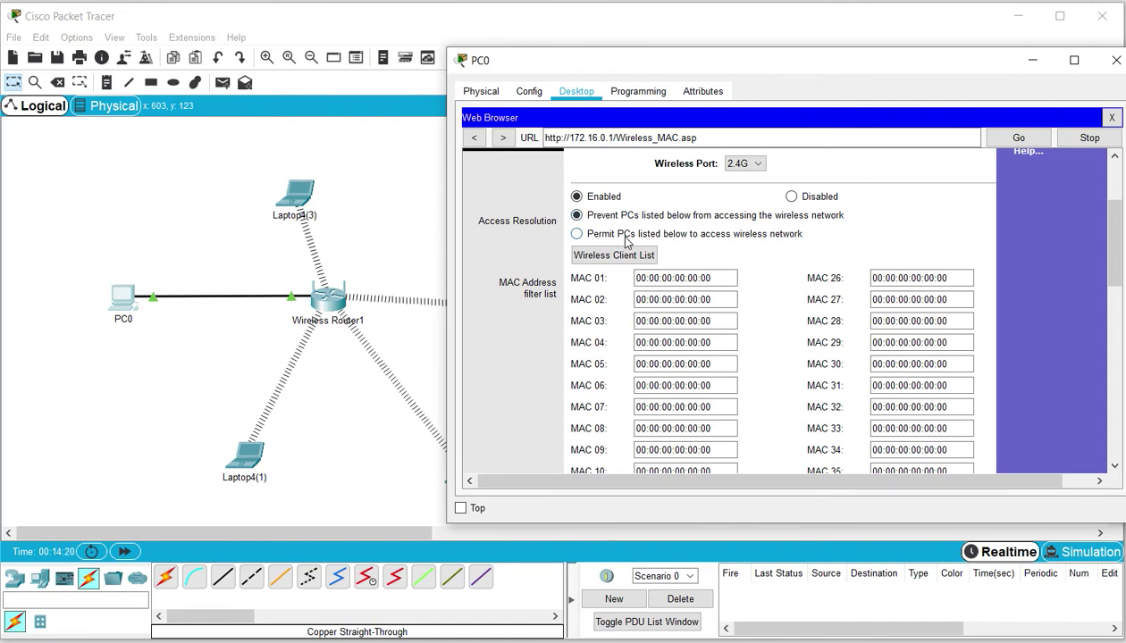
left_click(577, 234)
left_click(719, 280)
left_click(248, 458)
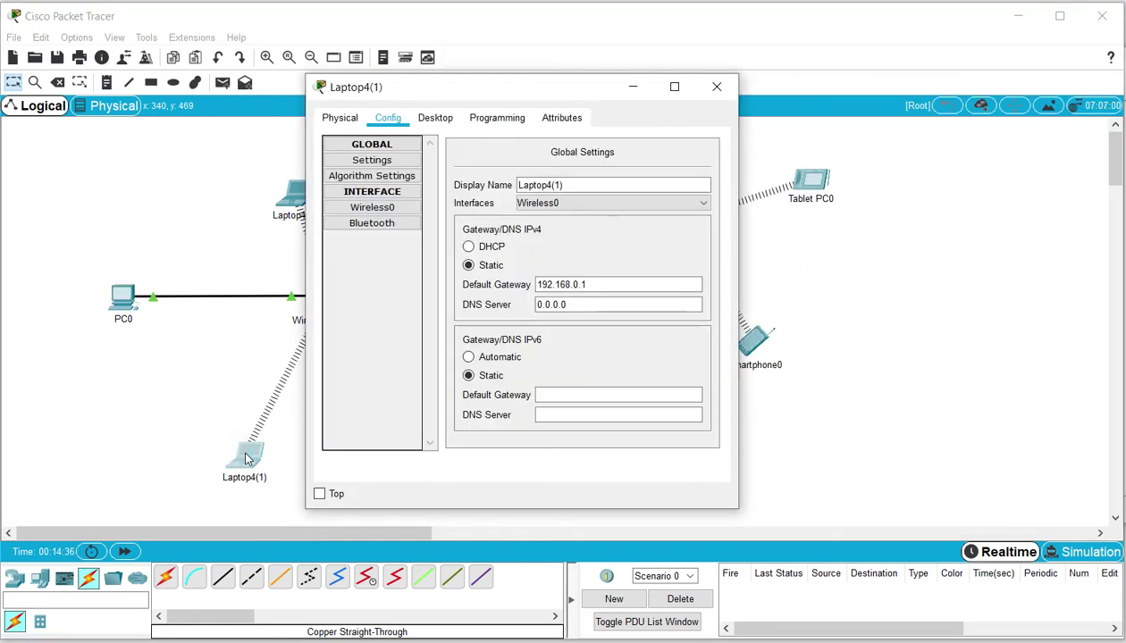
Copy Laptop4(1)'s Wireless0 MAC address and paste it into the router's MAC 01 entry
left_click(385, 208)
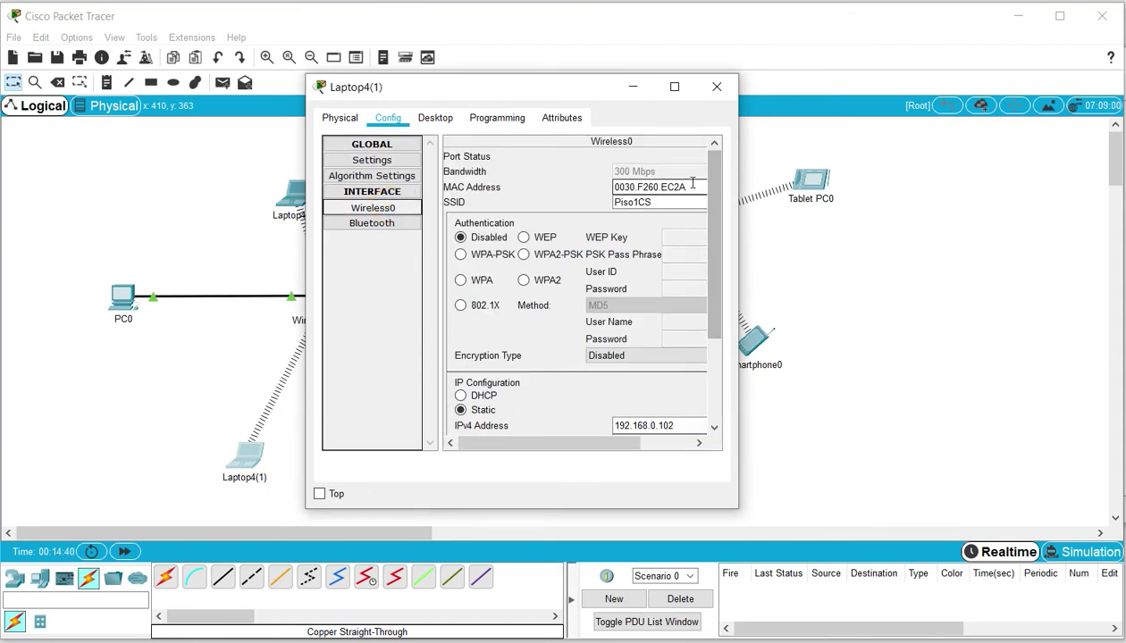
left_click_drag(691, 183, 605, 188)
key("ctrl+c")
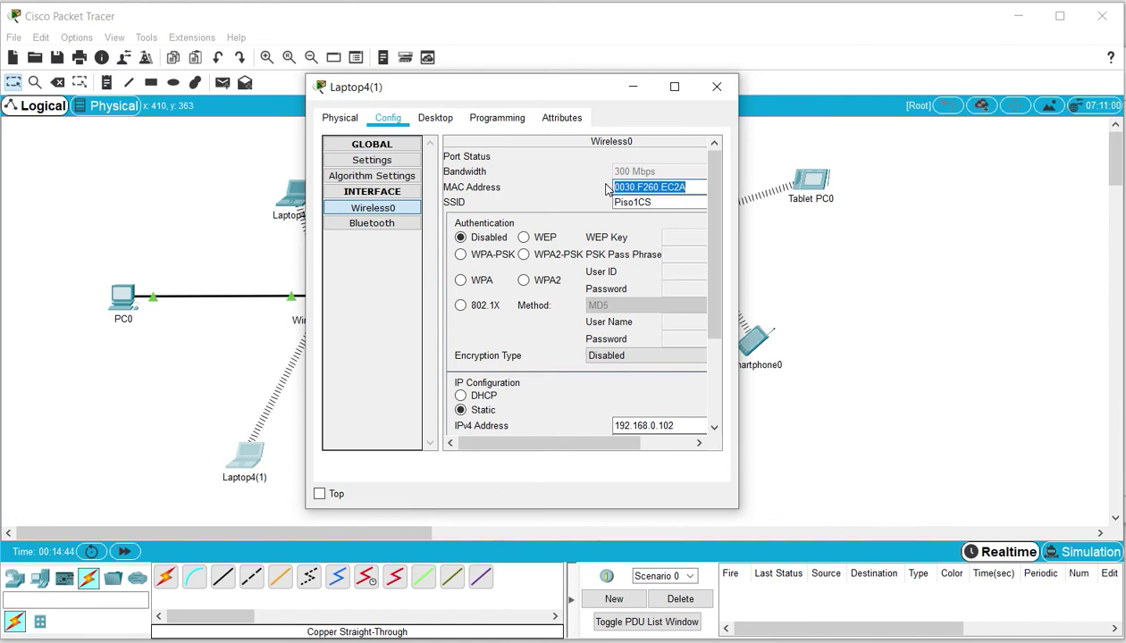
left_click(633, 87)
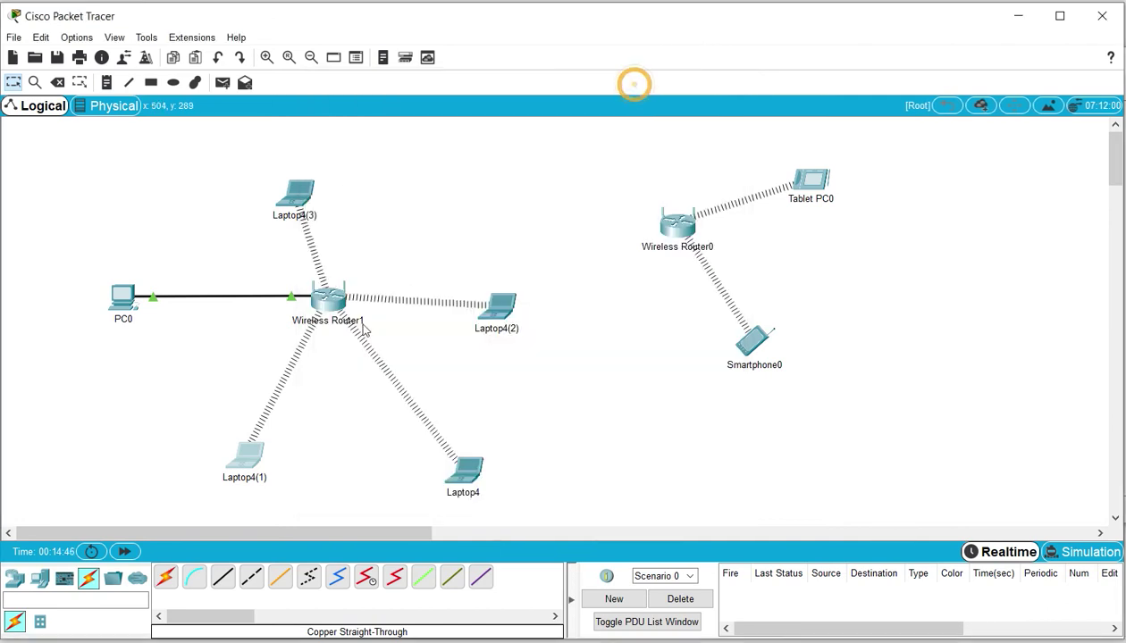
left_click(128, 302)
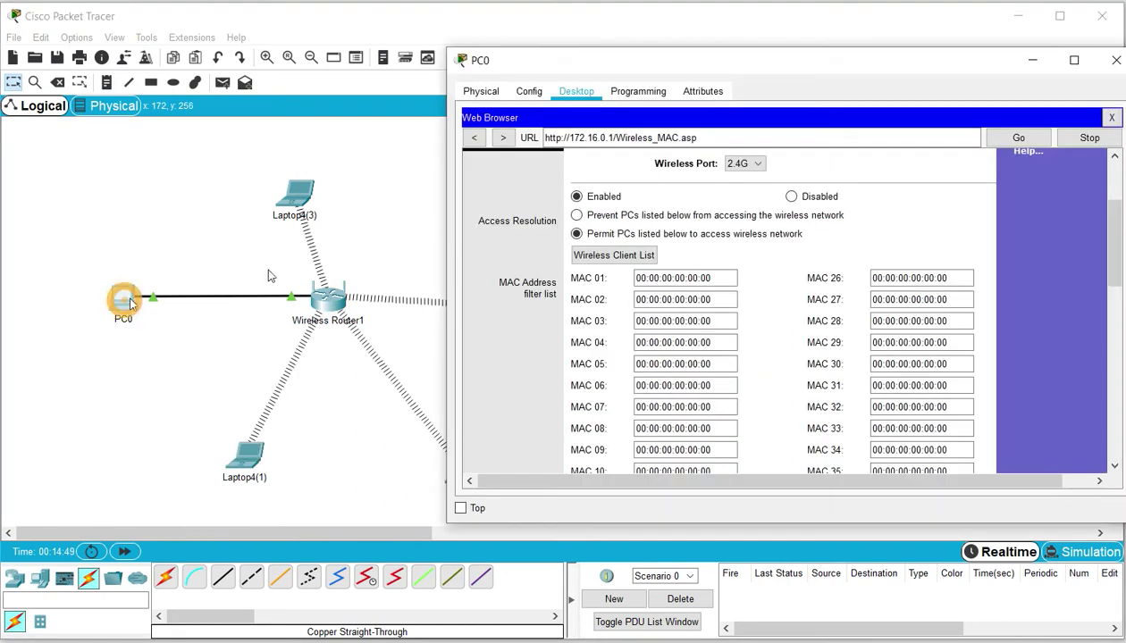
left_click(714, 277)
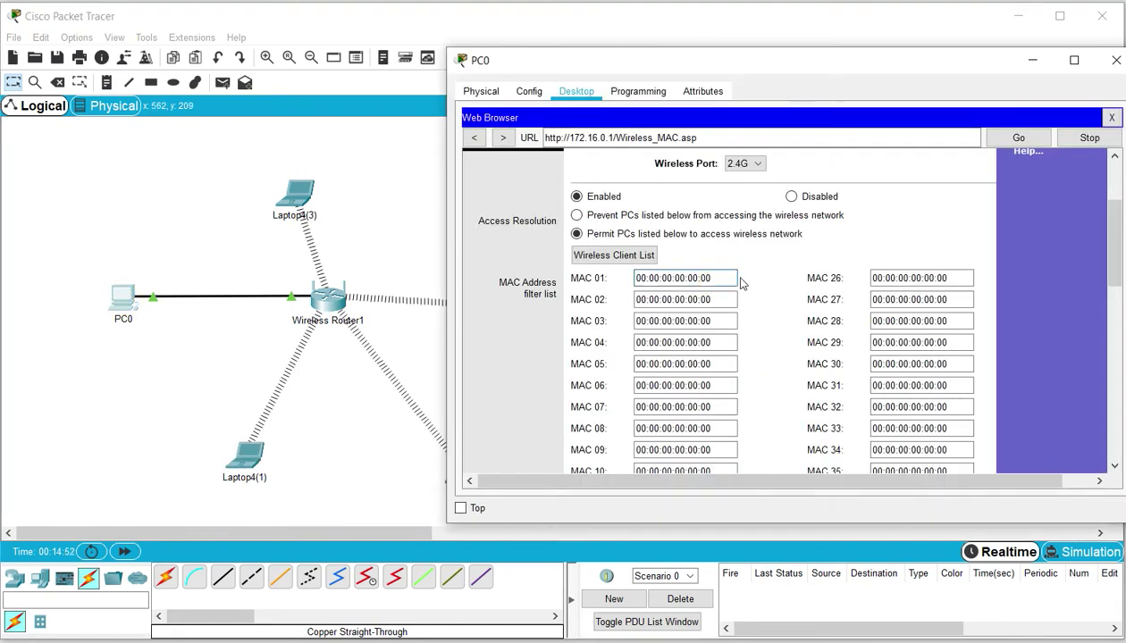
left_click_drag(724, 278, 630, 282)
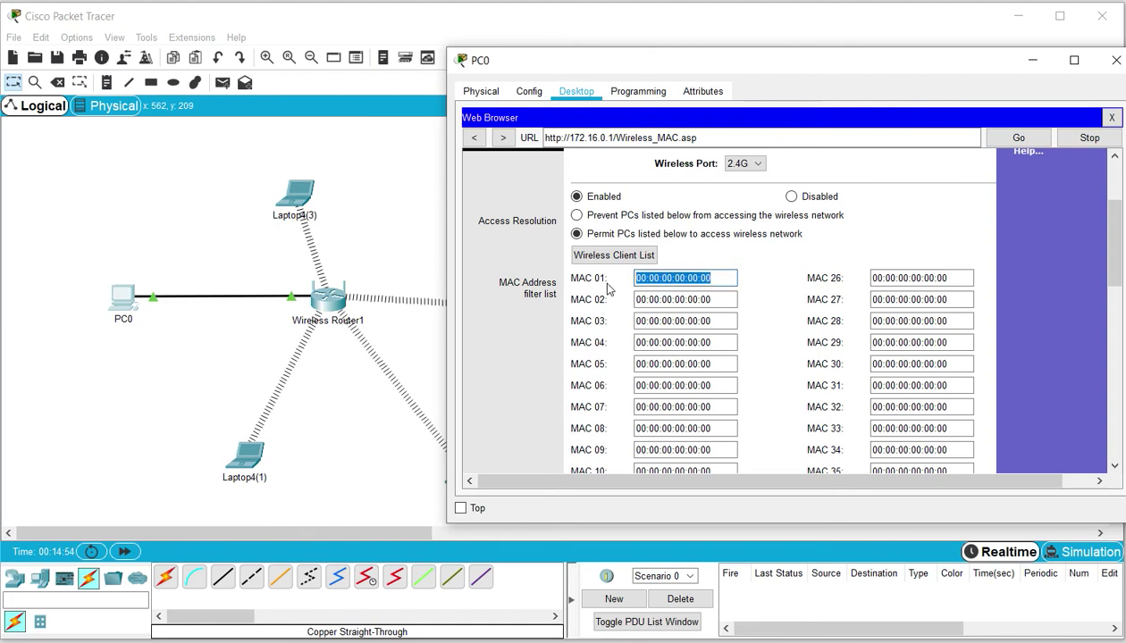
key("ctrl+v")
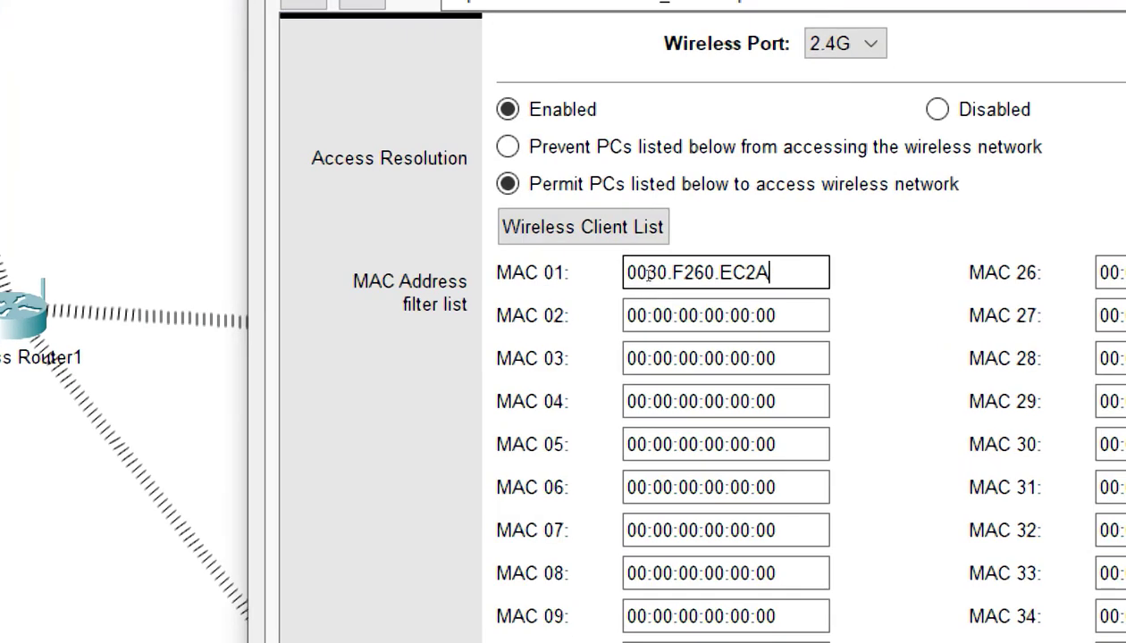
Reformat the MAC 01 address with colons as 00:30:F2:60:EC:2A
left_click(645, 275)
type(":")
left_click(661, 275)
key("Delete")
type(":")
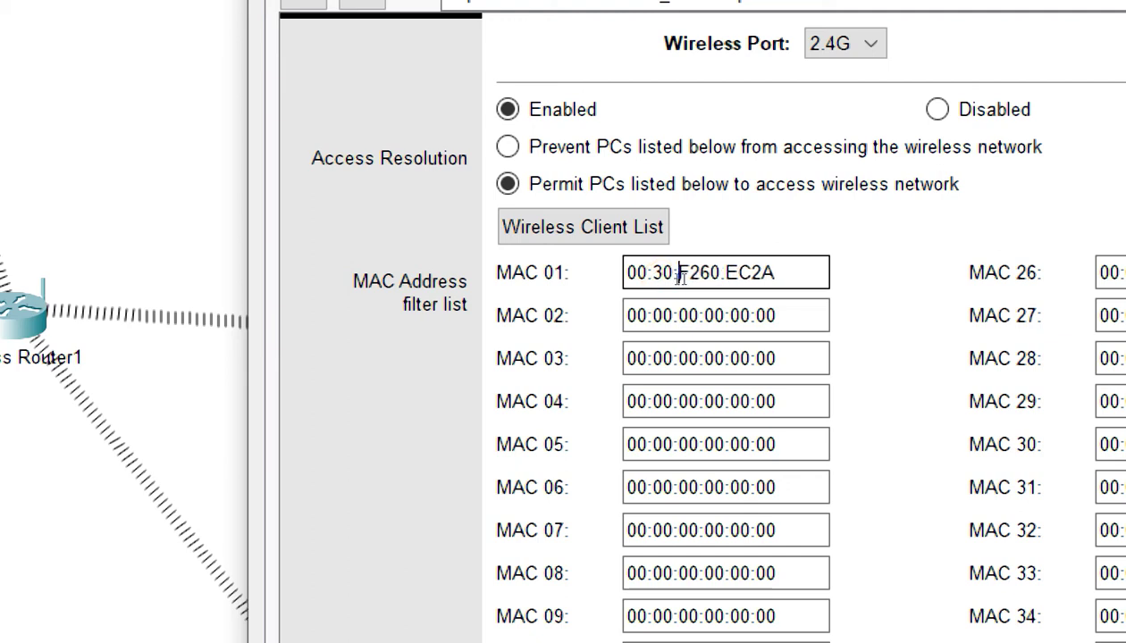
left_click(675, 275)
key("Right")
key("Right")
type(":")
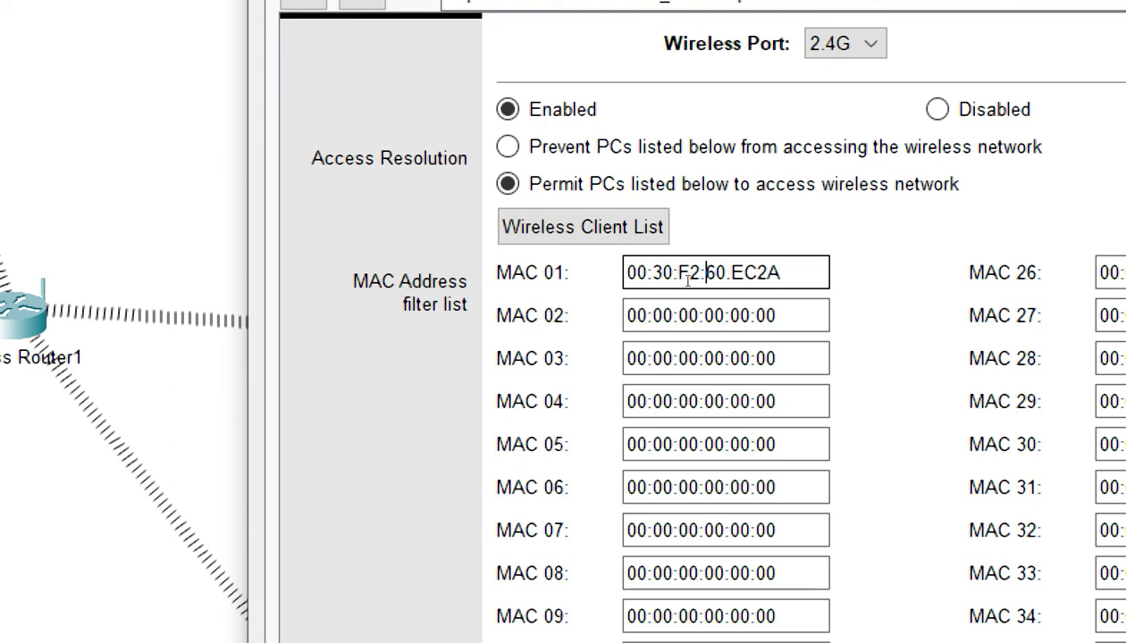
key("Right")
key("Right")
key("Delete")
type(":")
key("Right")
key("Right")
type(":")
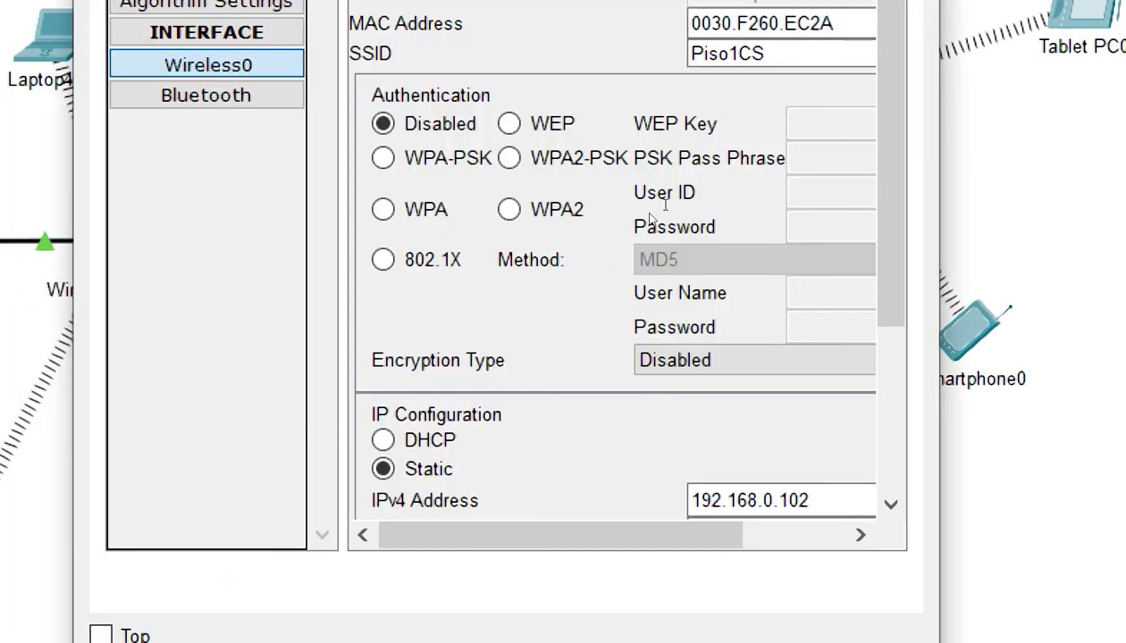
Return to the router's MAC filter page and bring up the second laptop's wireless settings
key("ctrl+a")
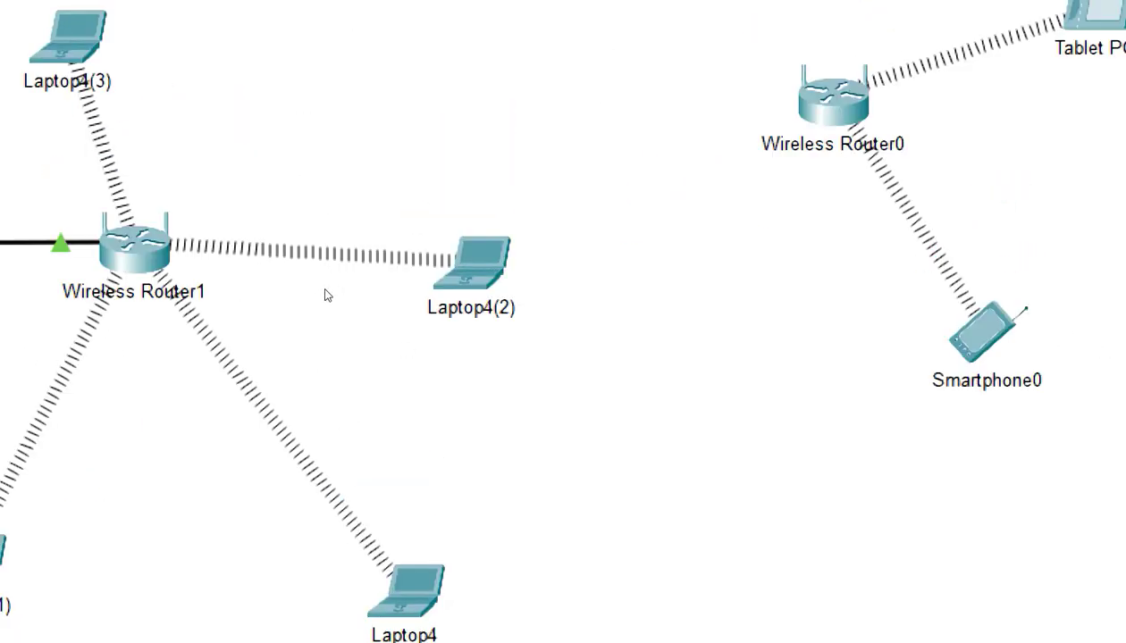
left_click(322, 287)
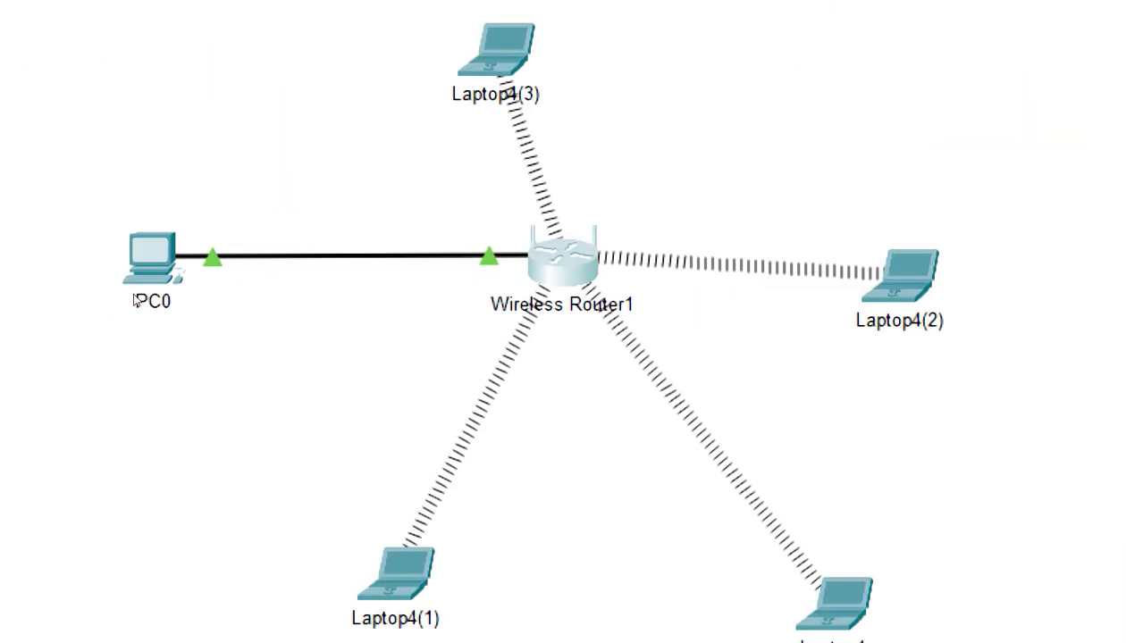
left_click(538, 257)
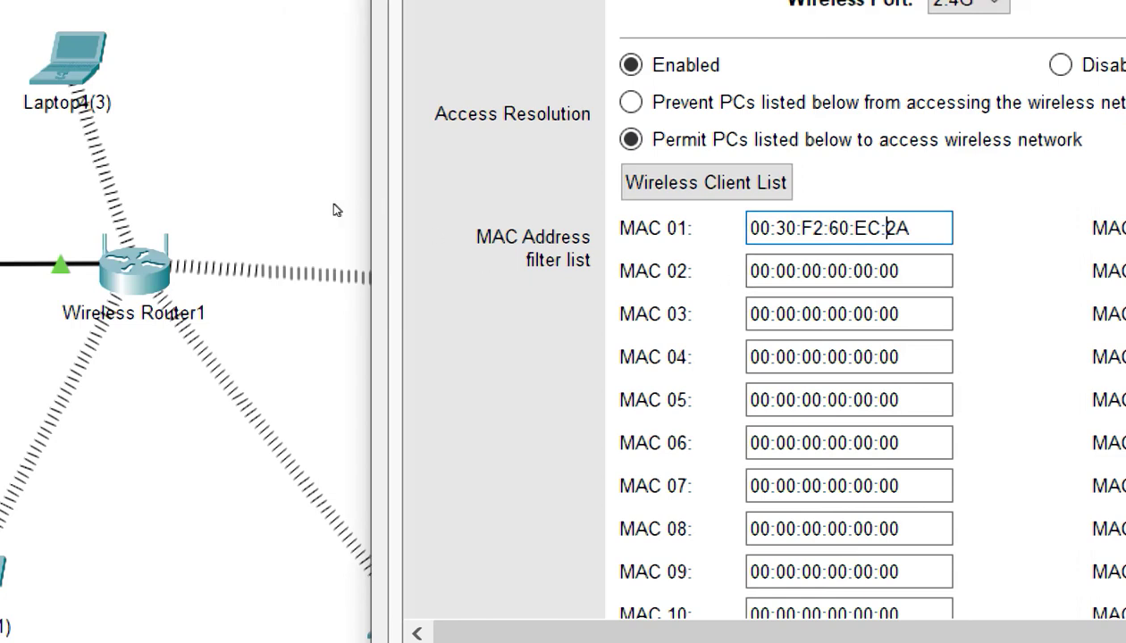
left_click(304, 198)
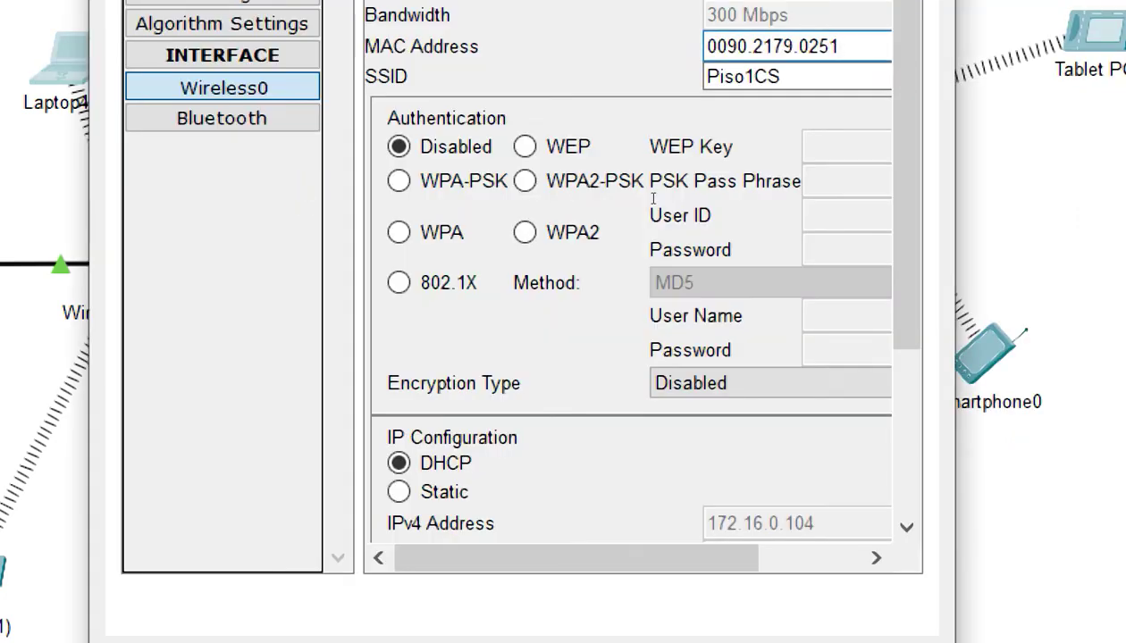
Copy the second laptop's Wireless0 MAC address into the MAC 02 entry
left_click(699, 180)
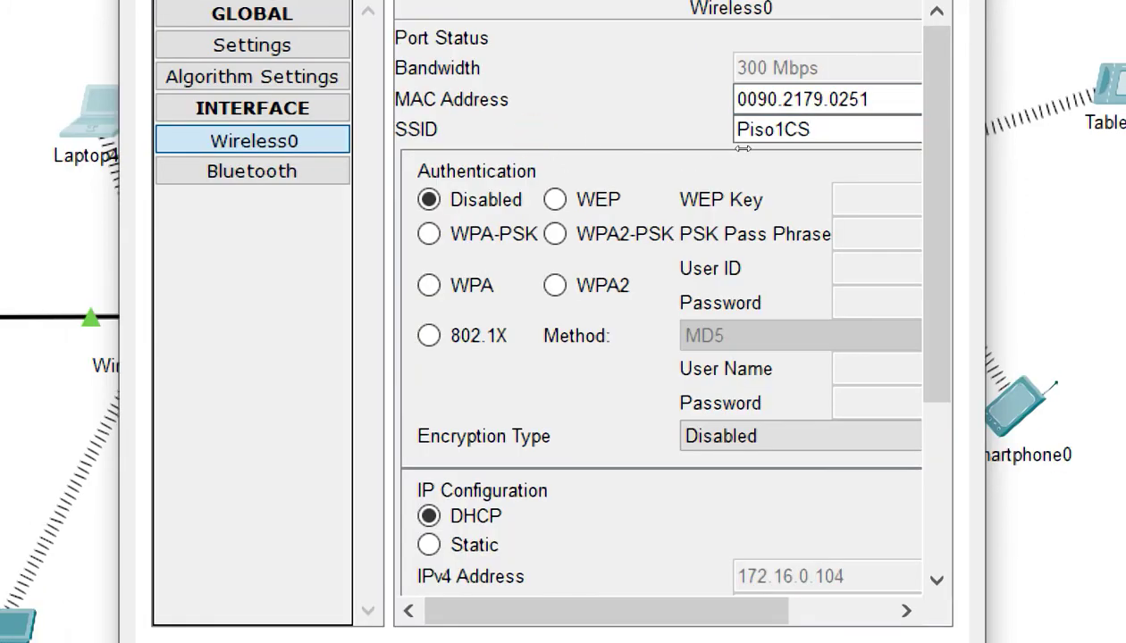
key("ctrl+a")
key("ctrl+c")
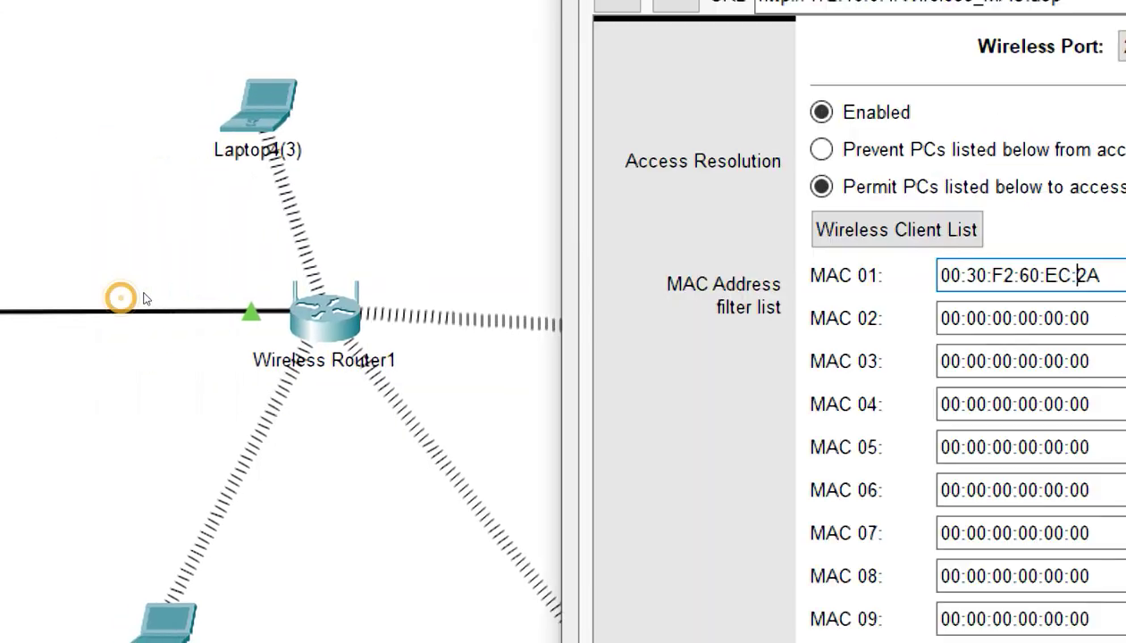
key("Tab")
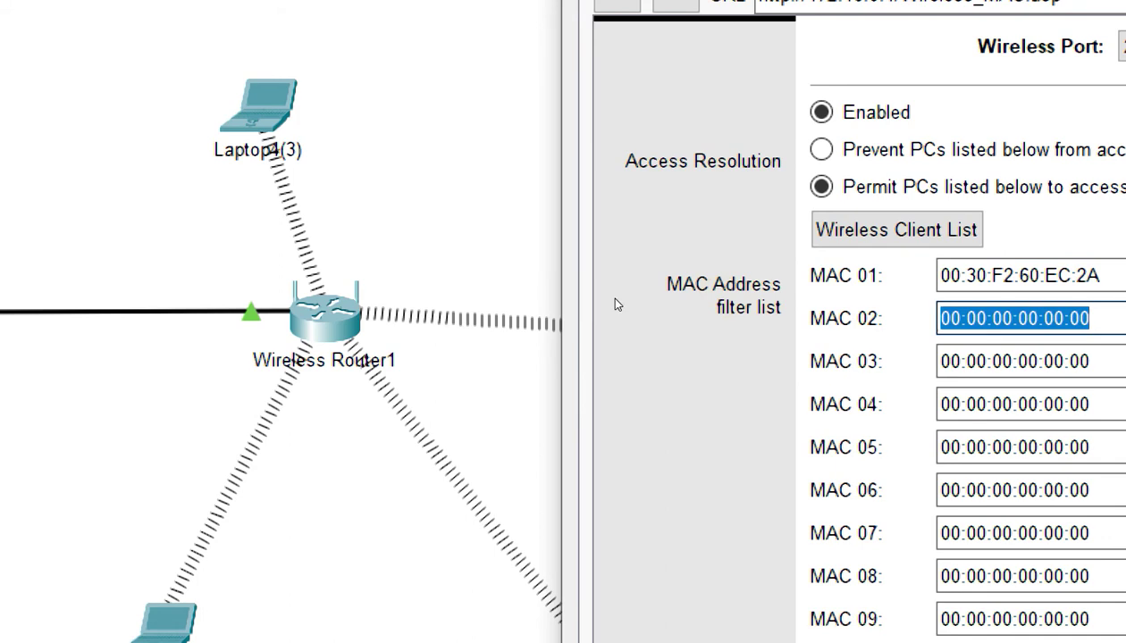
key("ctrl+v")
Reformat the MAC 02 address with colons as 00:90:21:79:02:51
left_click(647, 300)
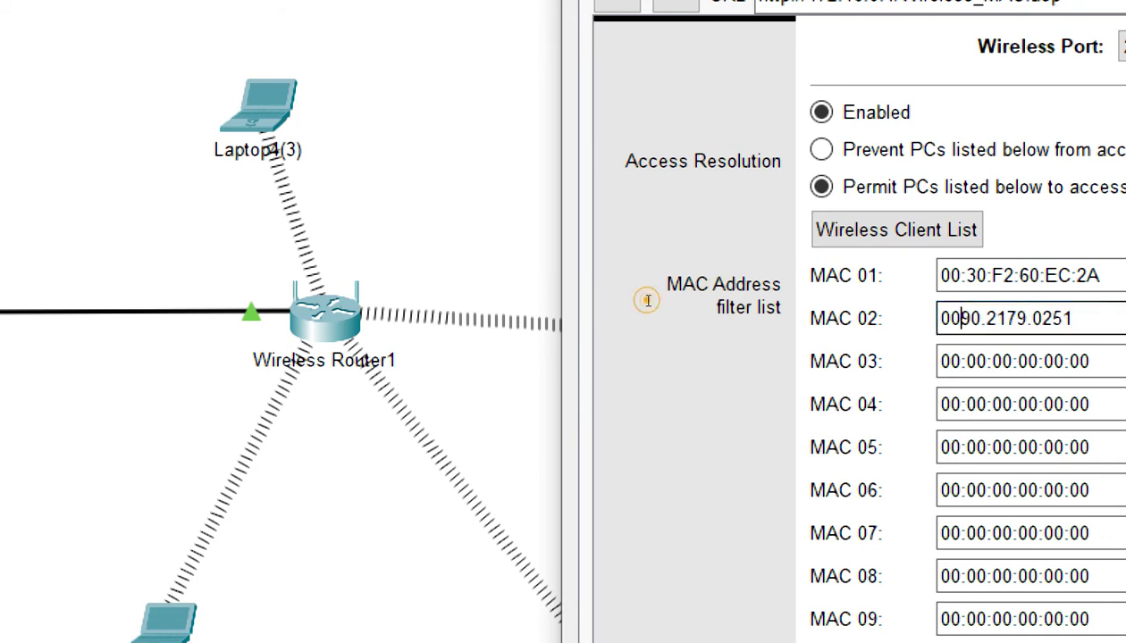
type(":")
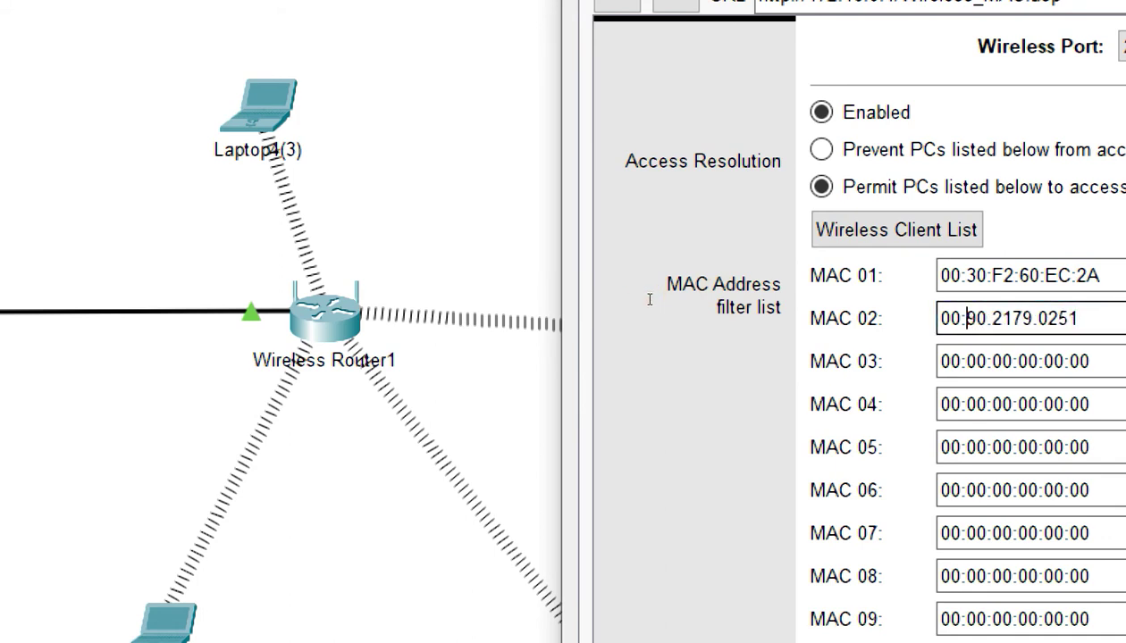
key("Right")
key("Right")
key("Delete")
type(":")
key("Right")
key("Right")
type(":")
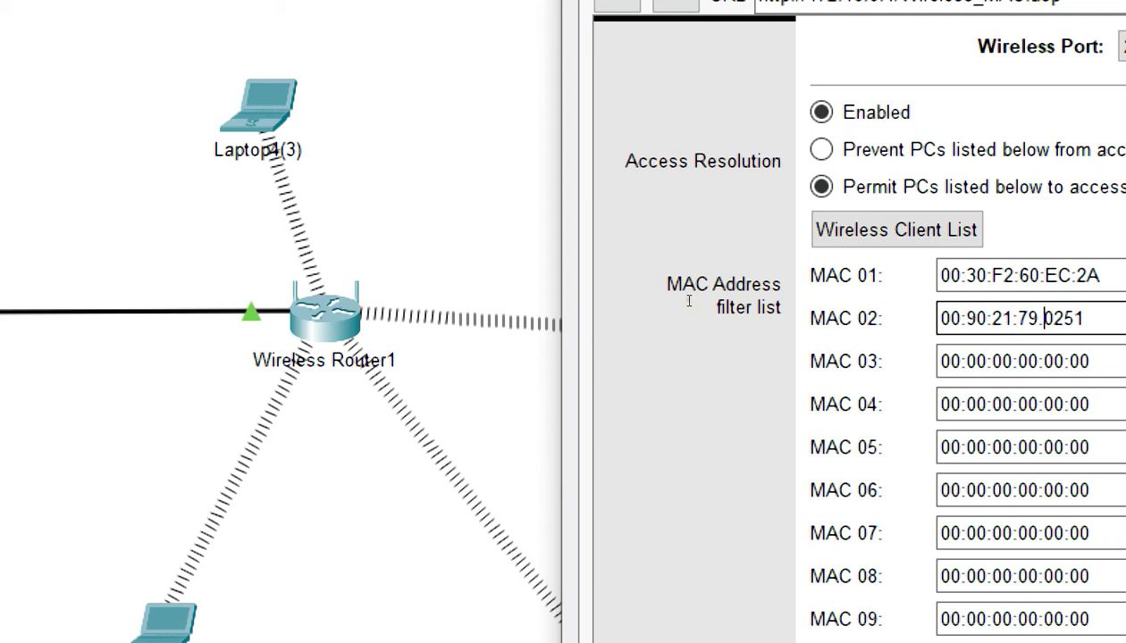
key("BackSpace")
type(":")
key("Tab")
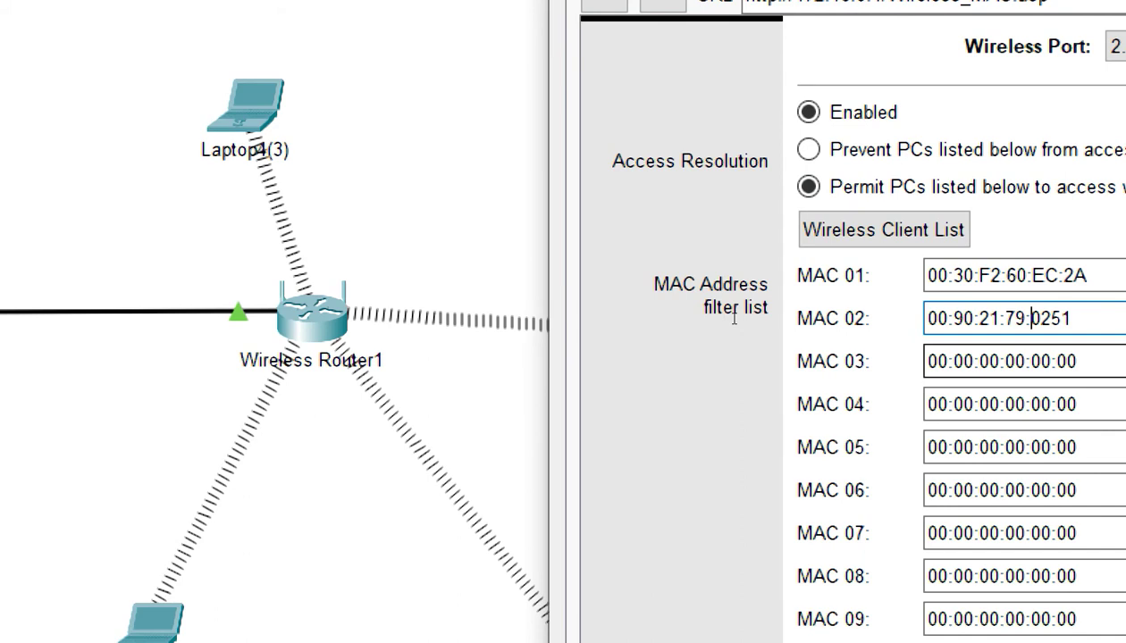
key("Delete")
type("0")
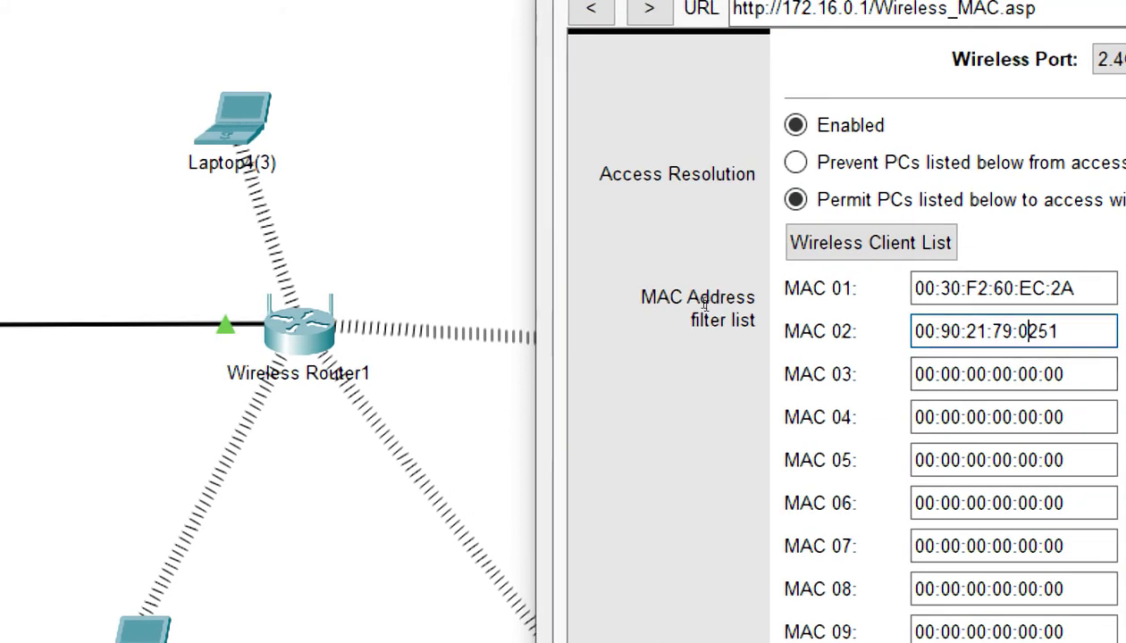
key("Right")
type(":")
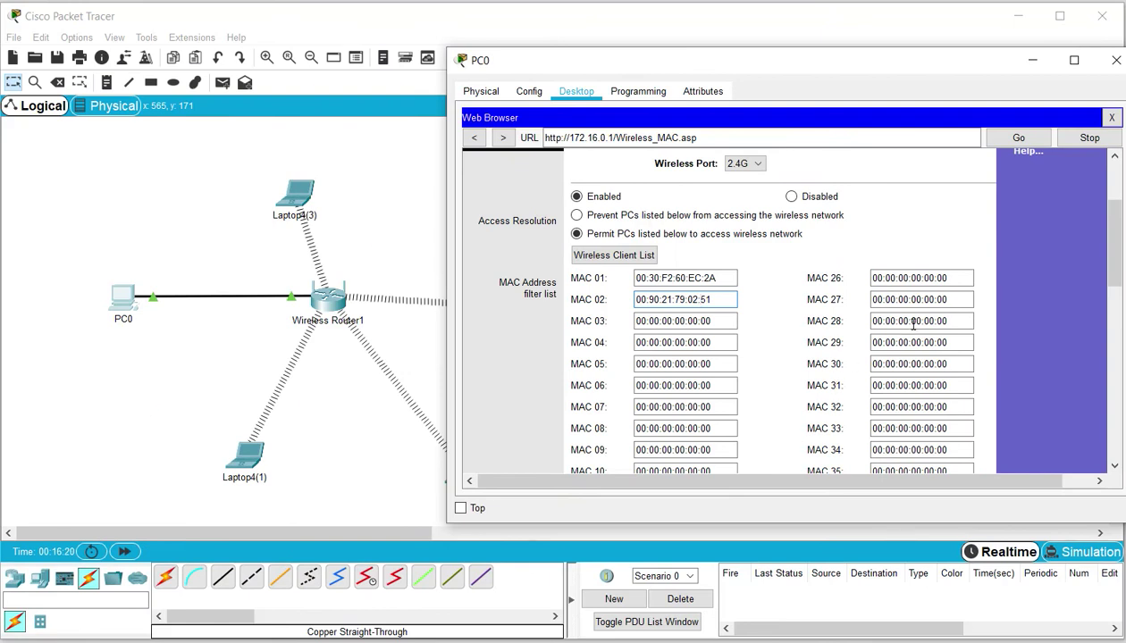
Save the Wireless MAC filter settings and return to the topology to check the wireless links
left_click_drag(1114, 243, 1099, 444)
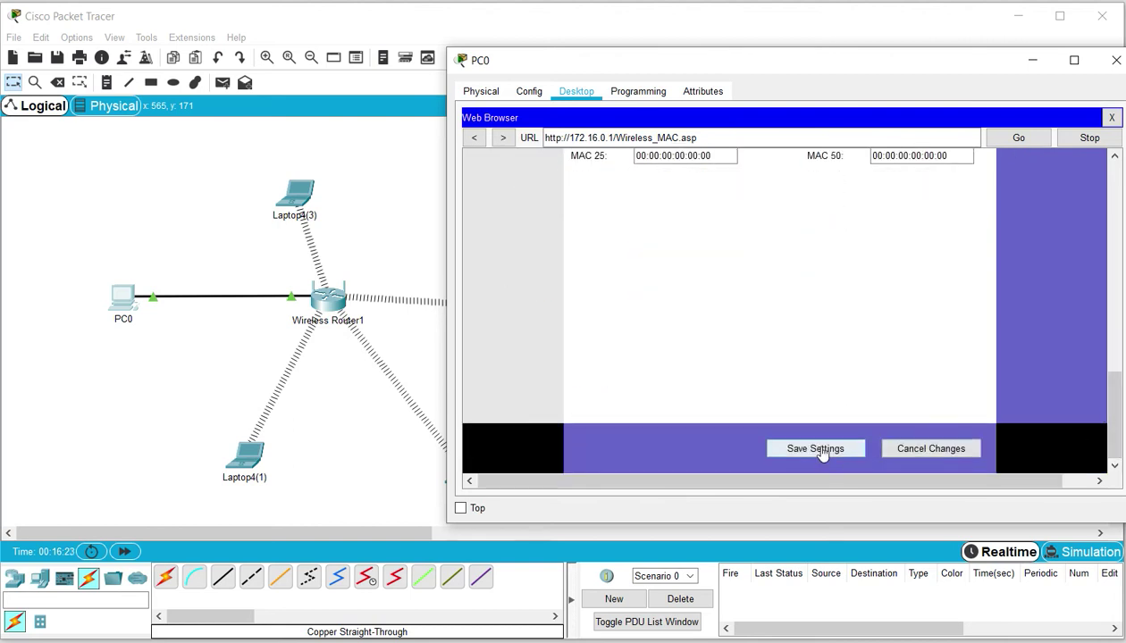
left_click(820, 452)
left_click(1030, 61)
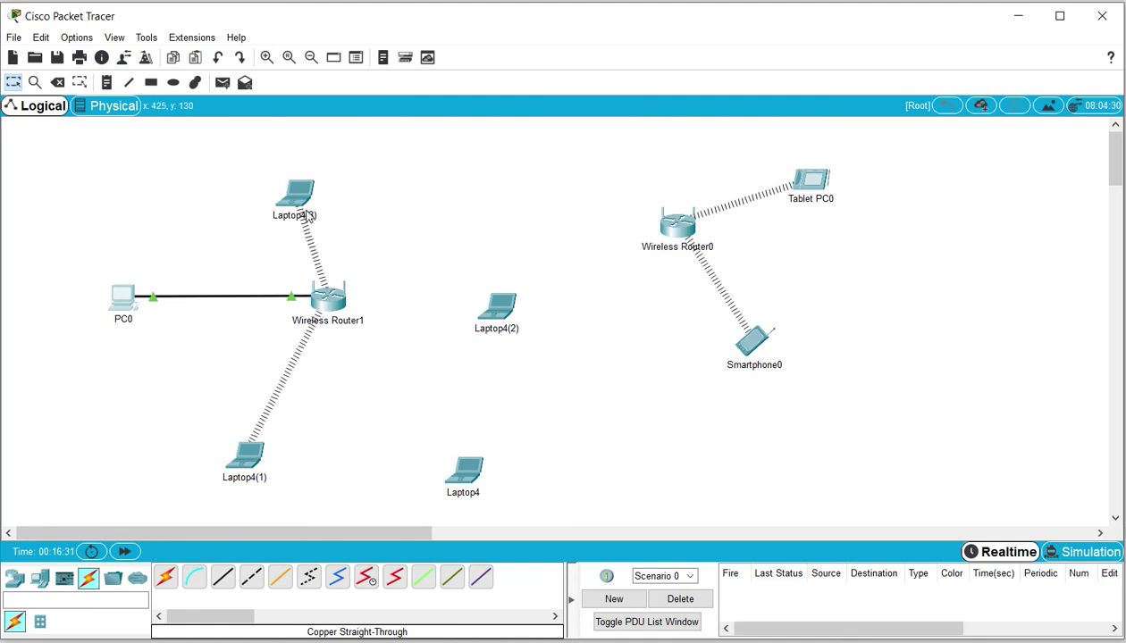
mouse_move(307, 216)
left_click(572, 397)
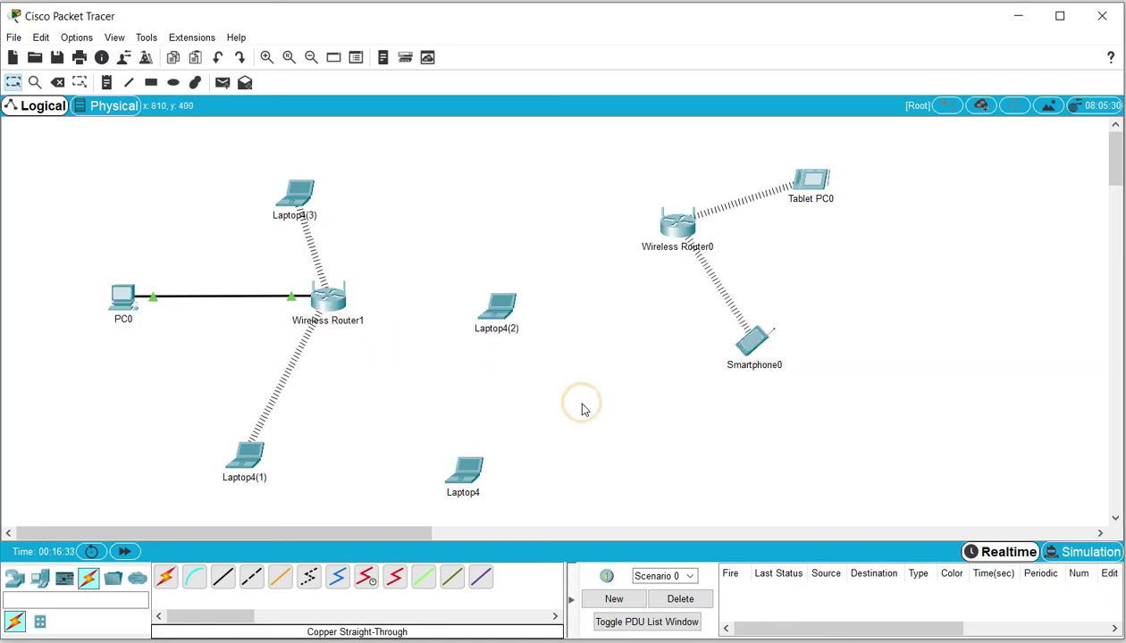
Switch the MAC filter to 'Prevent PCs listed below' and save, dismissing the duplicate-MAC warning
left_click(125, 300)
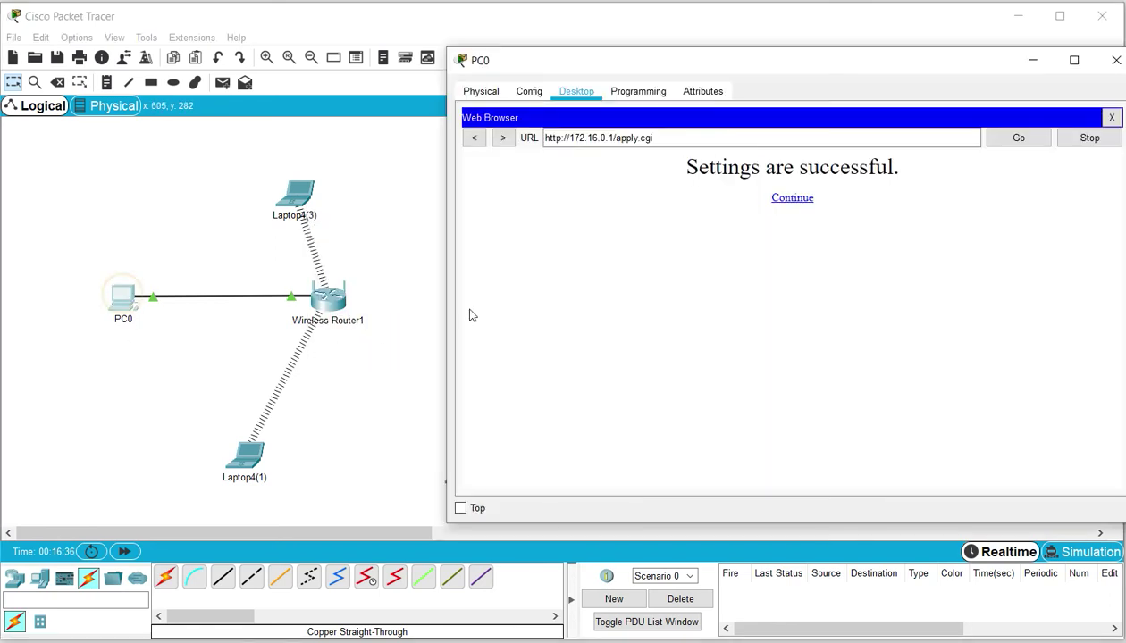
left_click(792, 200)
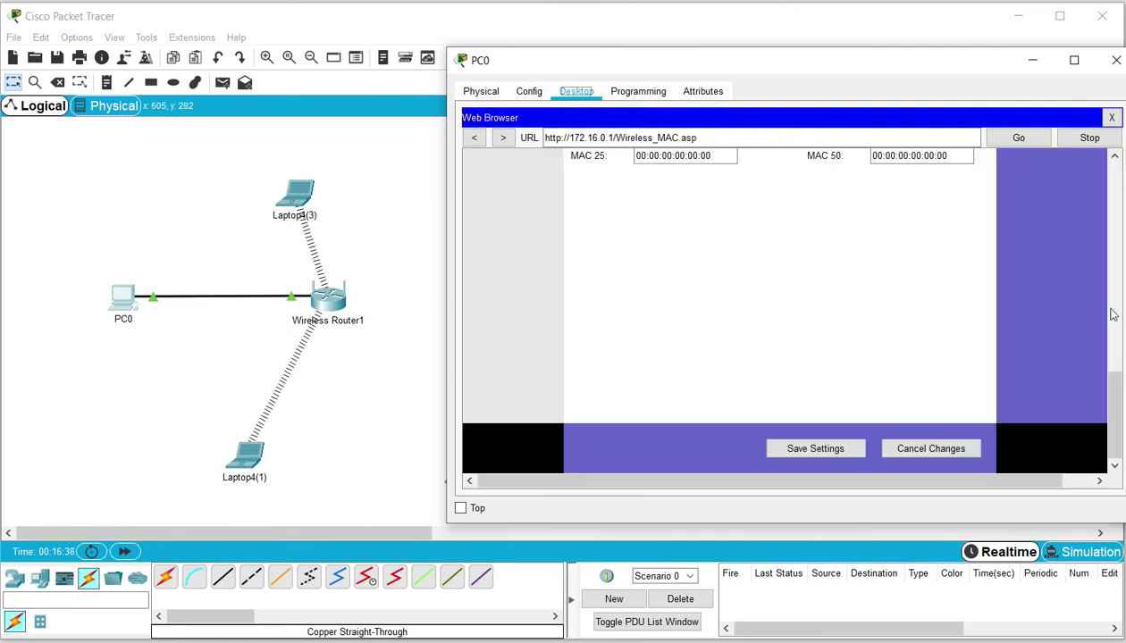
left_click_drag(1108, 382, 1107, 189)
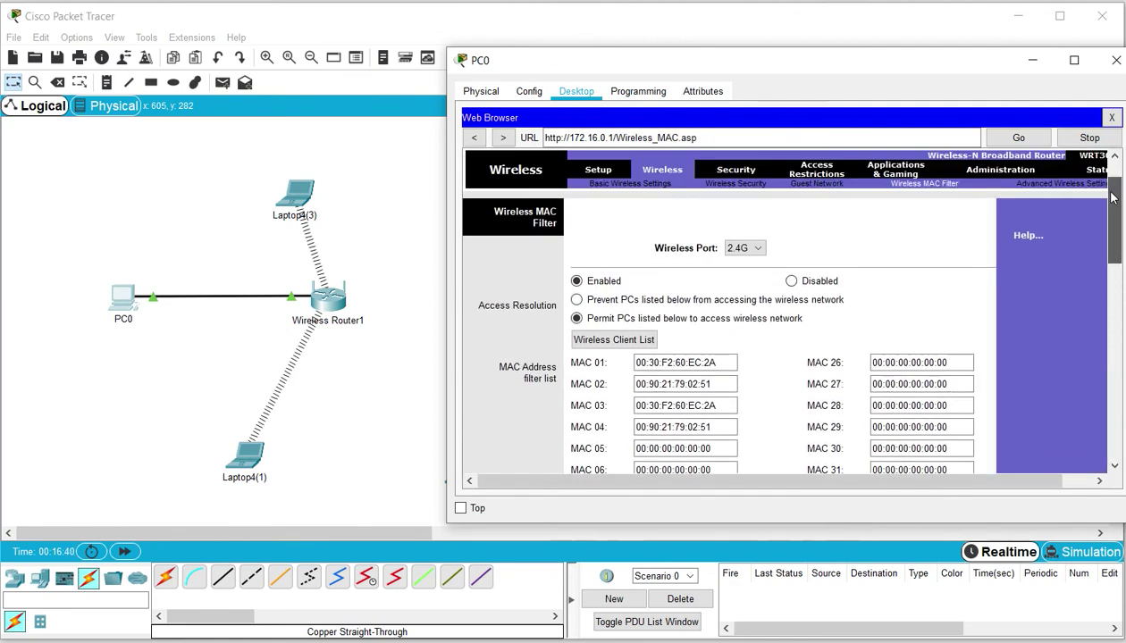
left_click(577, 300)
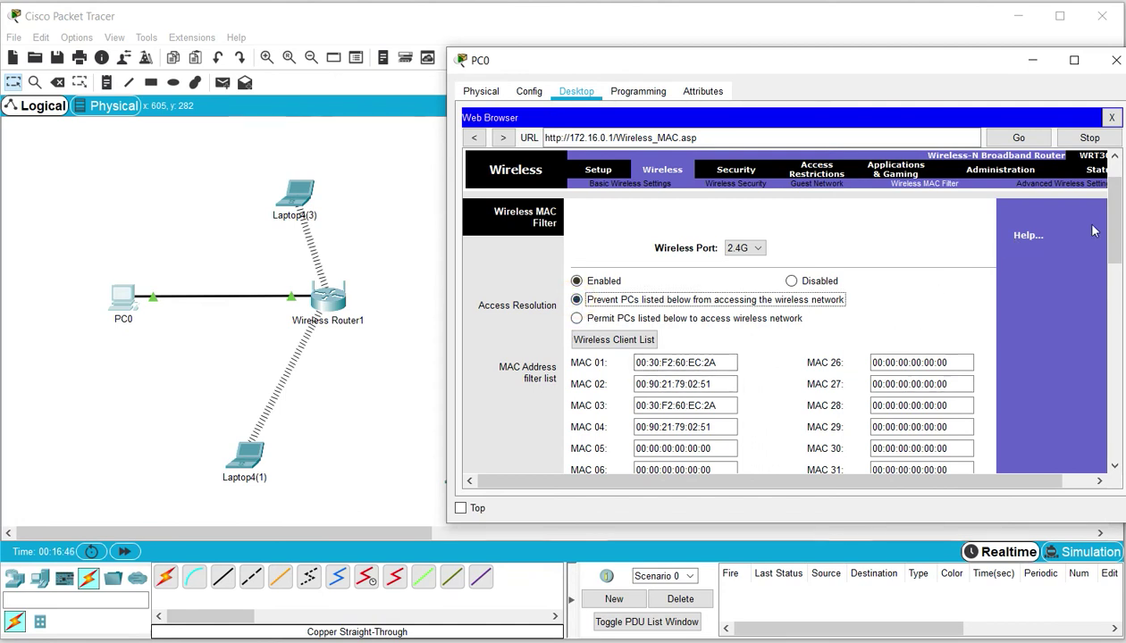
left_click_drag(1113, 225, 1113, 411)
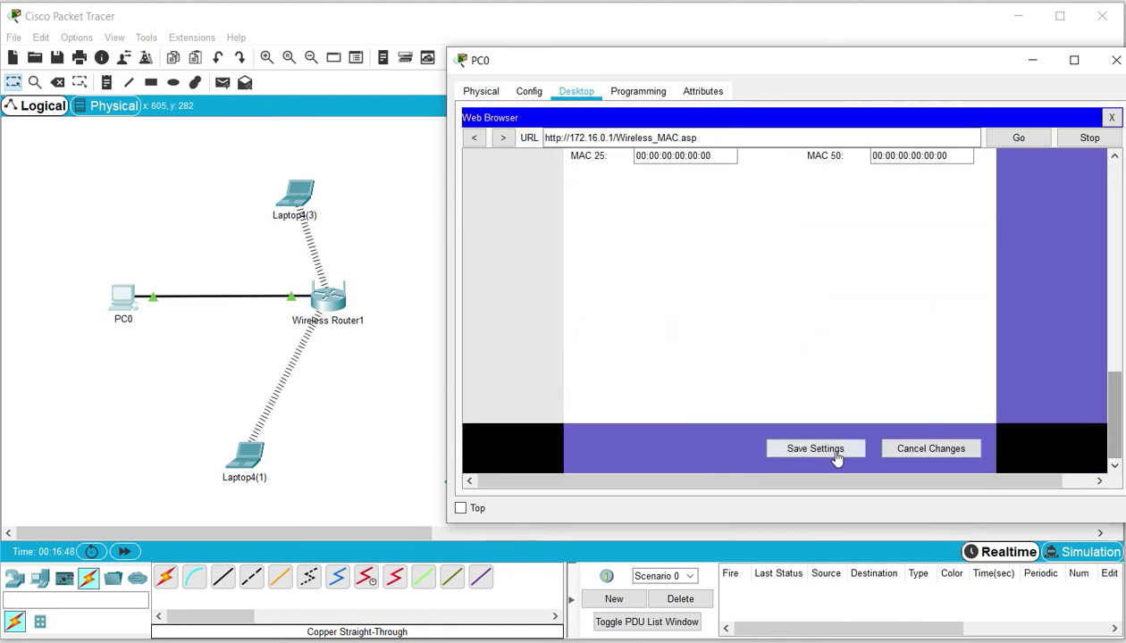
left_click(831, 451)
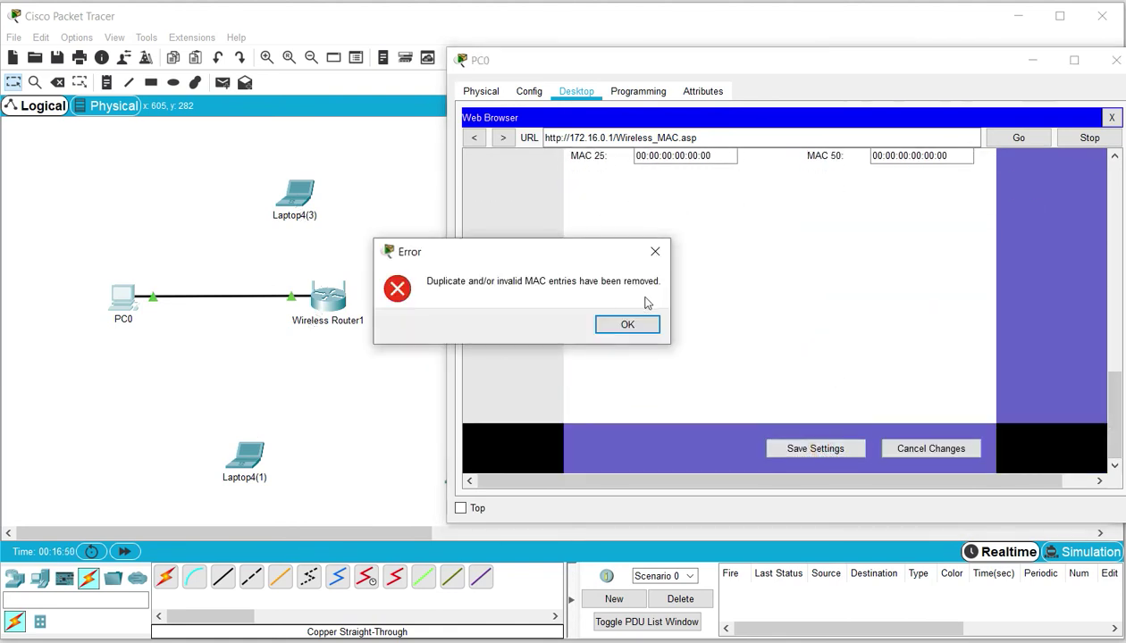
left_click(638, 324)
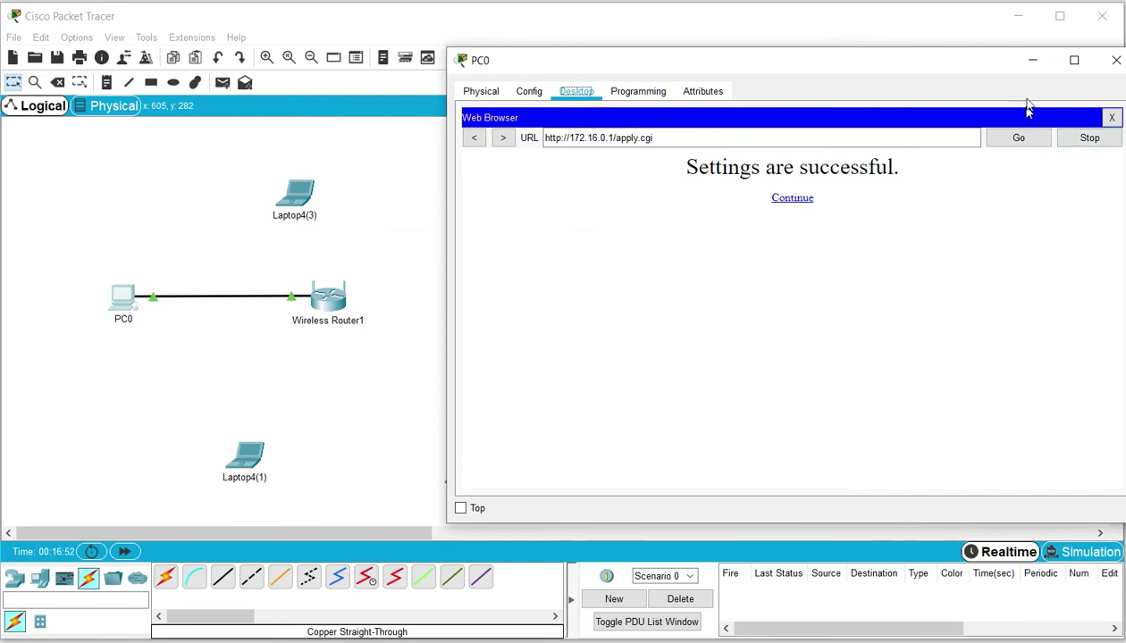
left_click(1033, 60)
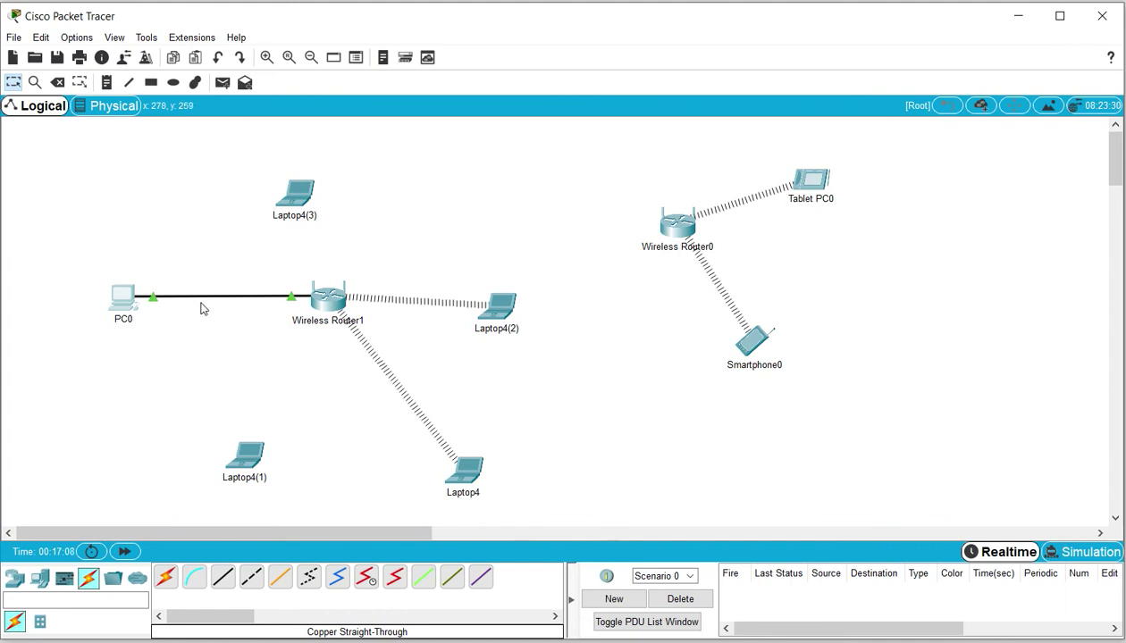
Select 'Permit PCs listed below' on the MAC filter page without saving, then bring up Laptop4
left_click(122, 300)
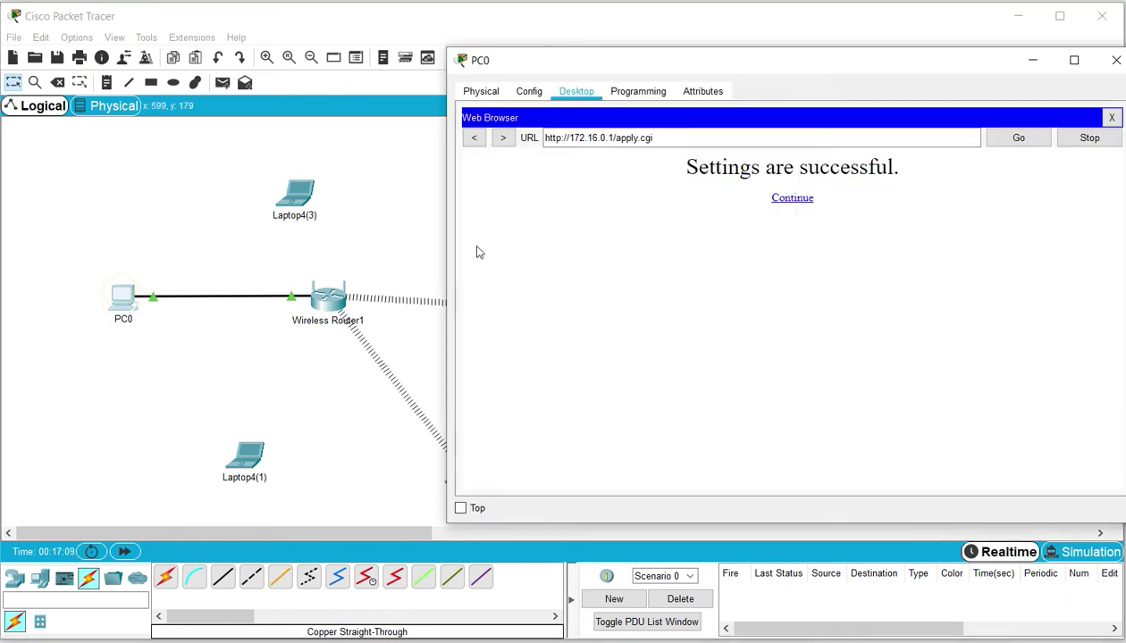
left_click(1014, 140)
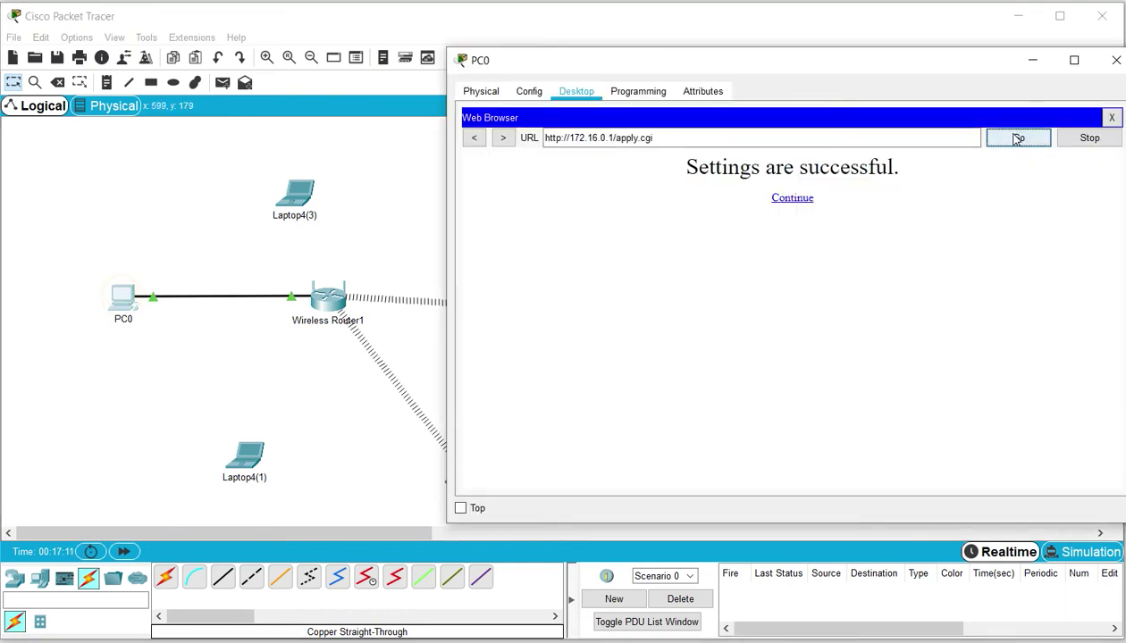
left_click(801, 203)
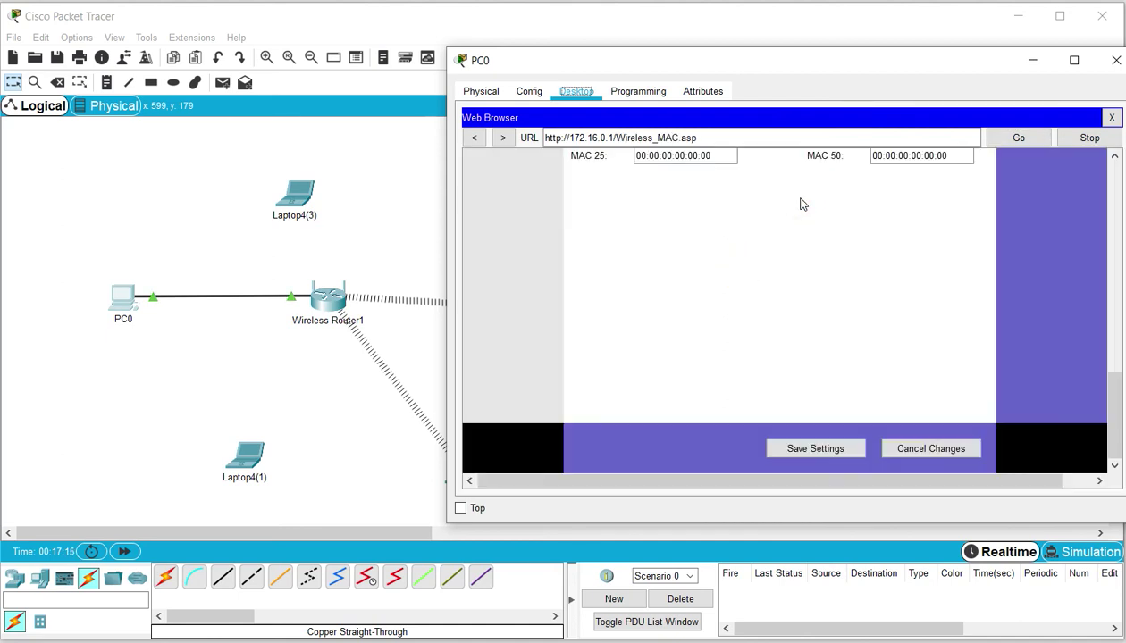
left_click_drag(1112, 390, 1112, 186)
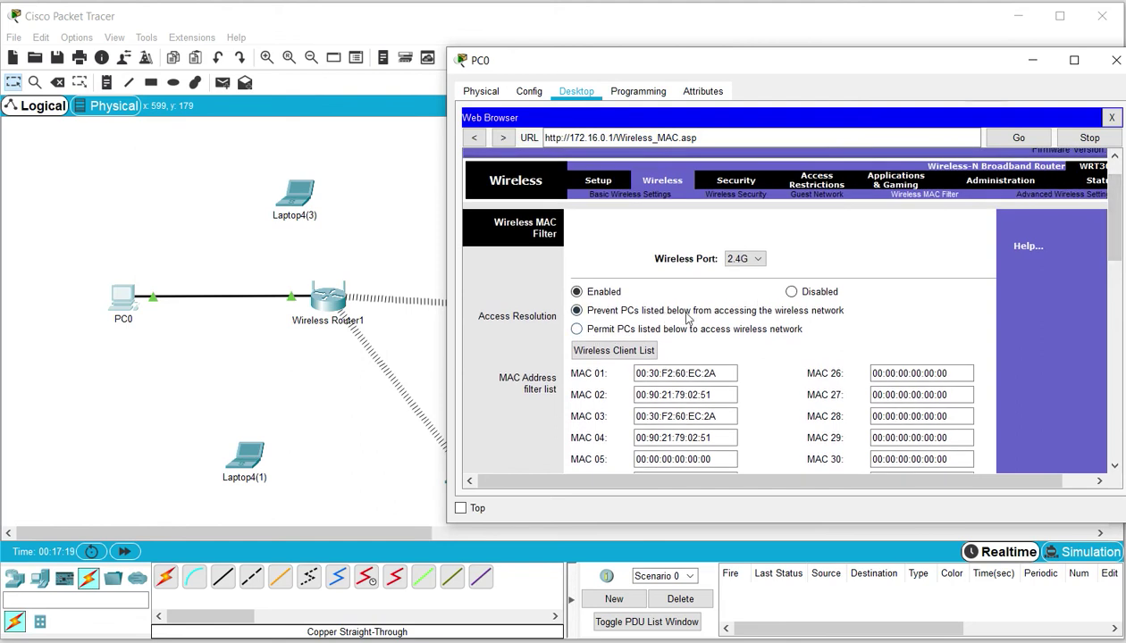
left_click(577, 329)
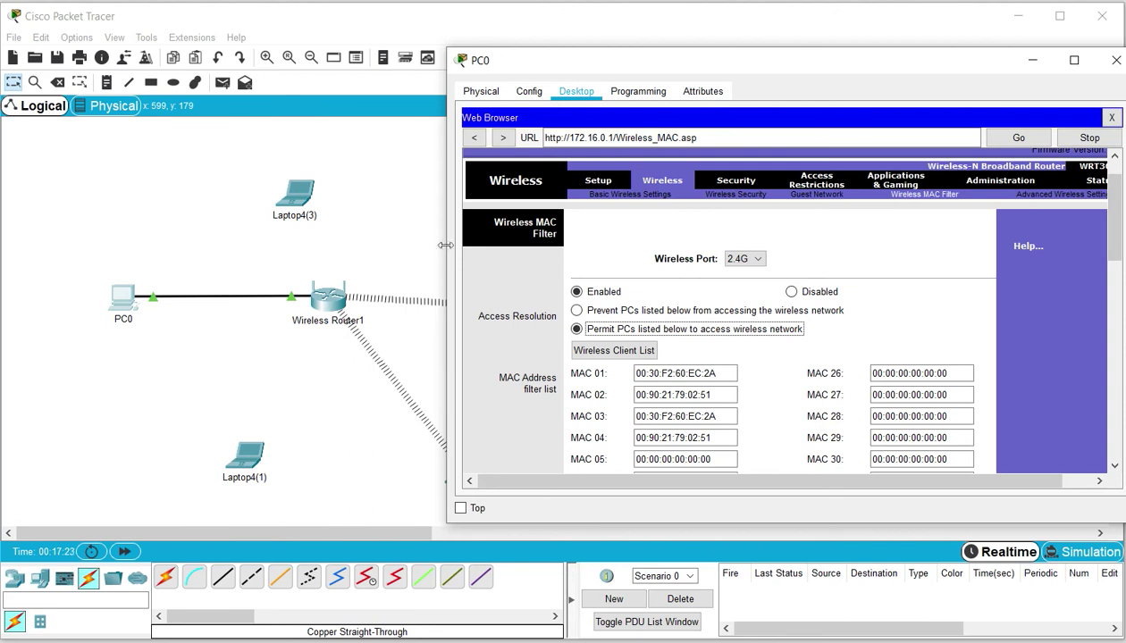
left_click(399, 225)
left_click(463, 468)
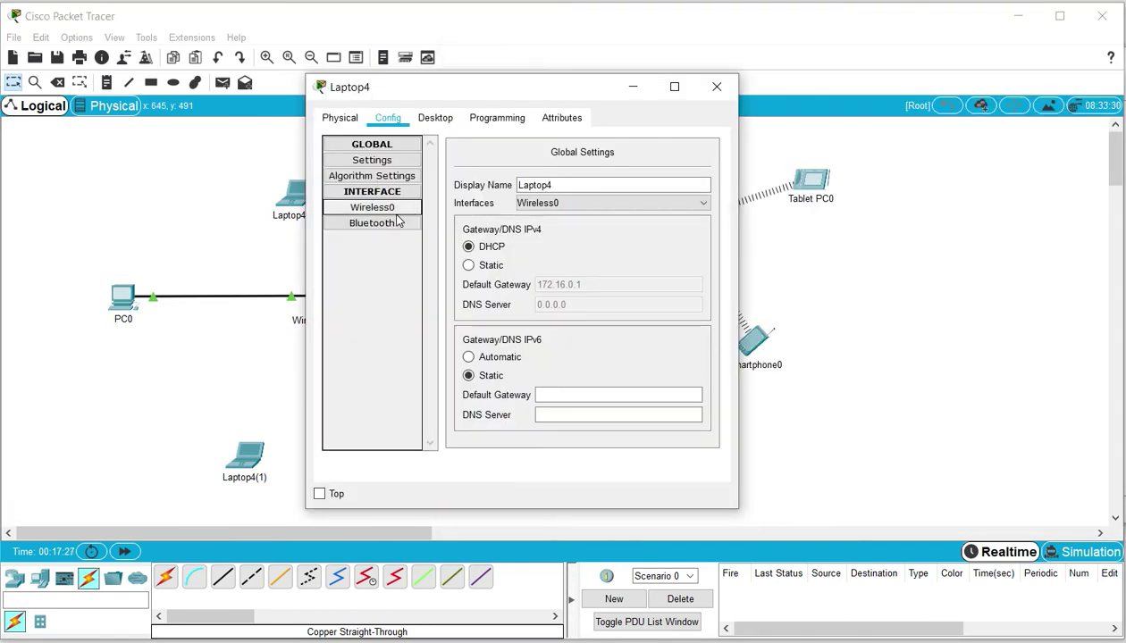
Copy Laptop4's Wireless0 MAC address and paste it into the router's MAC 05 entry
left_click(394, 212)
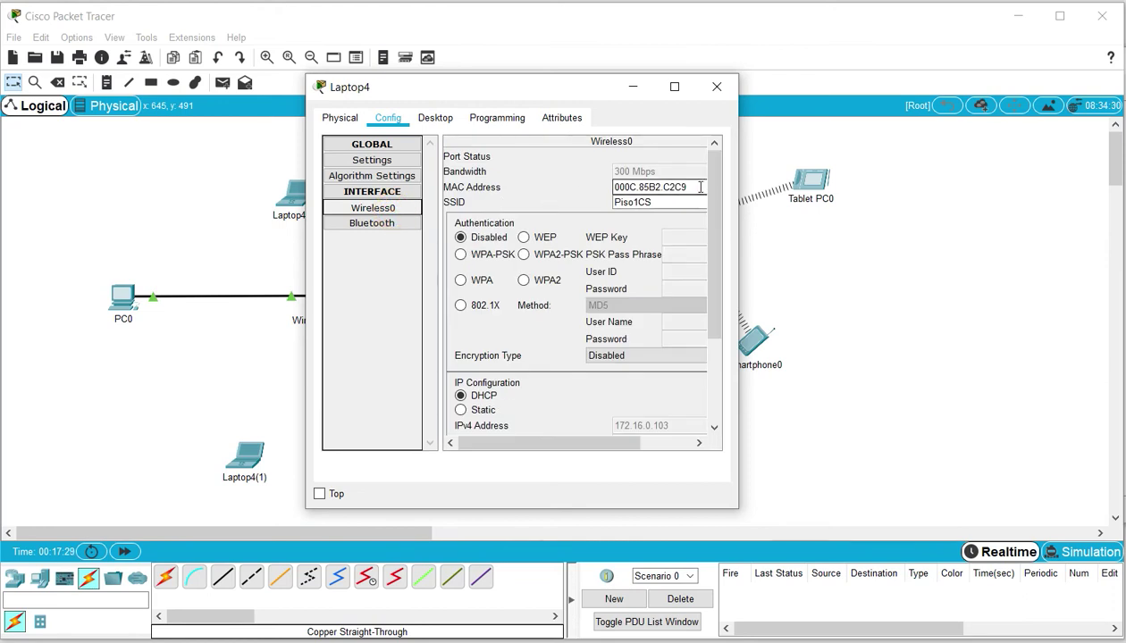
left_click_drag(702, 187, 583, 183)
key("ctrl+c")
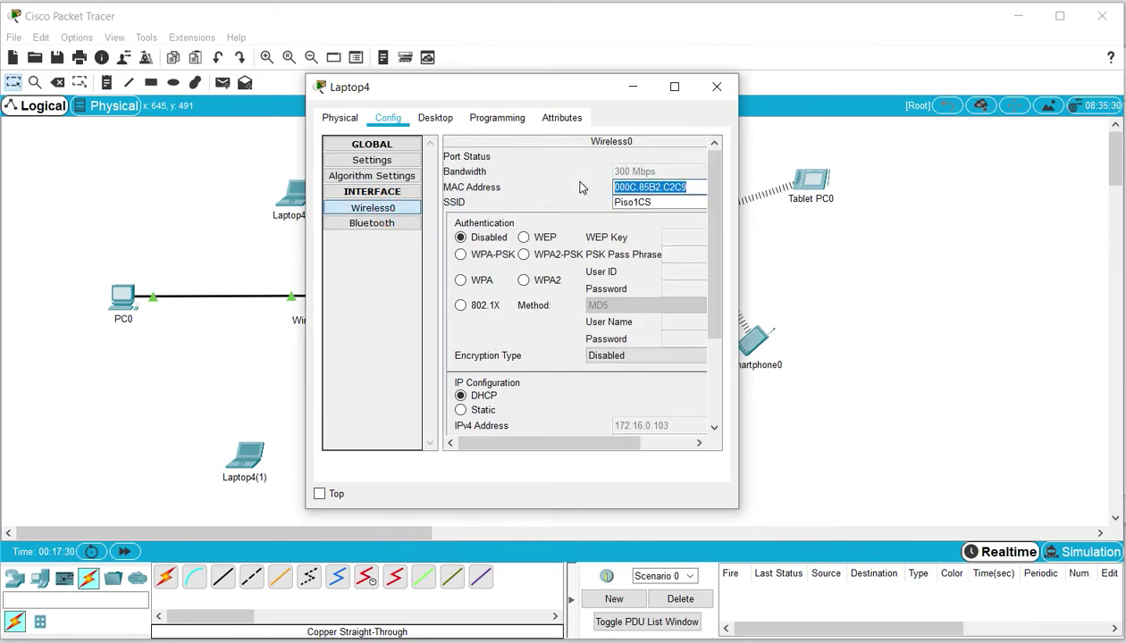
left_click(633, 86)
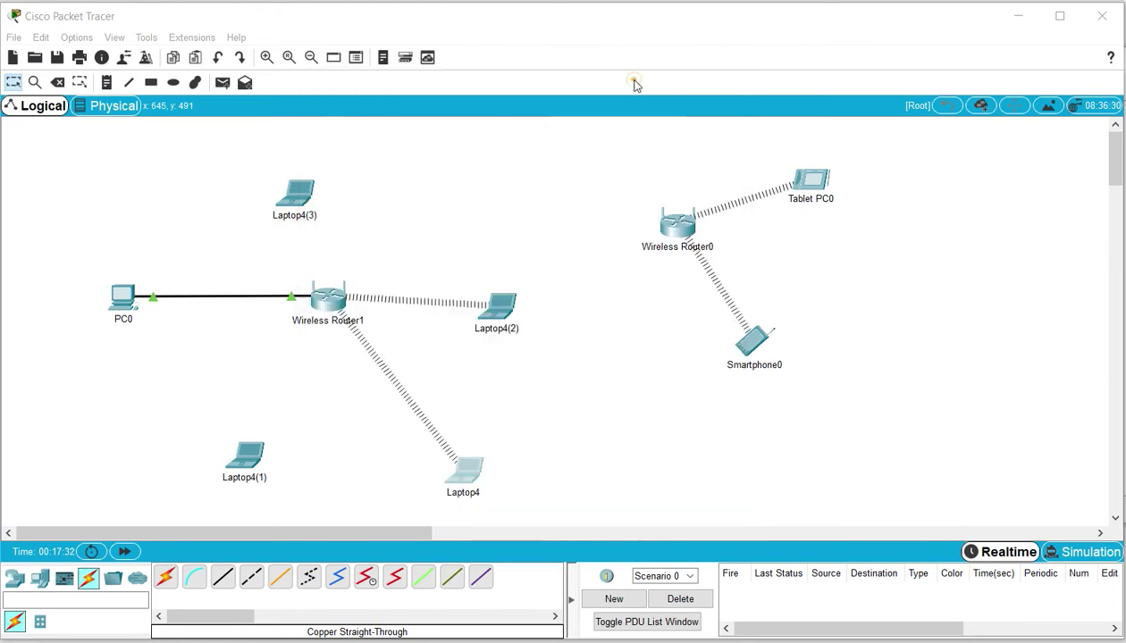
left_click(122, 300)
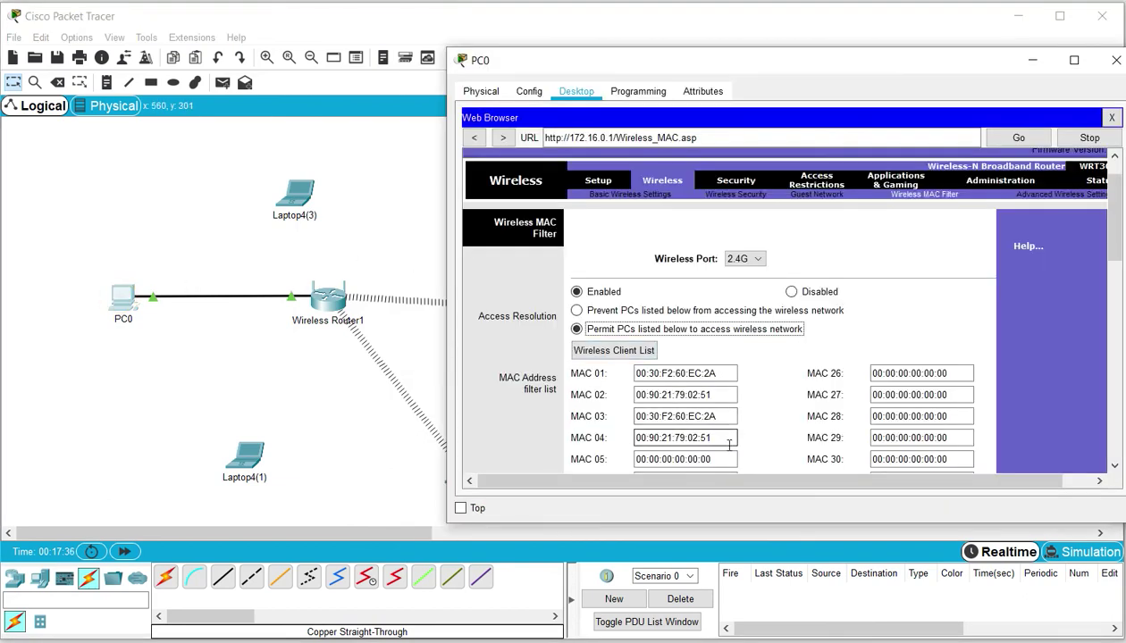
left_click_drag(724, 458, 590, 461)
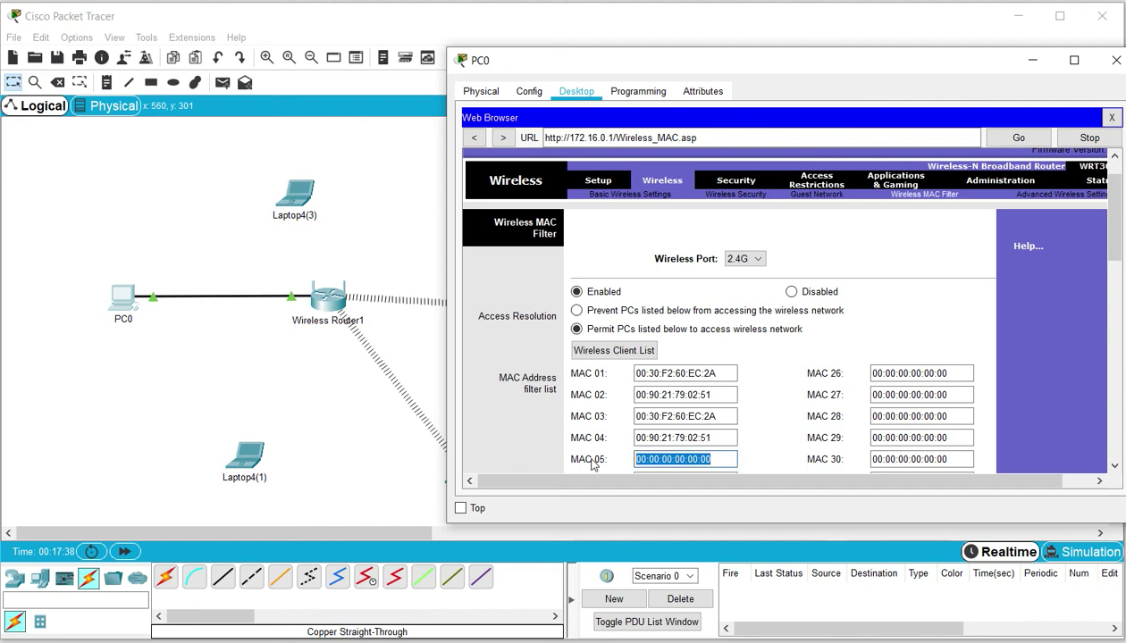
key("ctrl+v")
left_click(1115, 263)
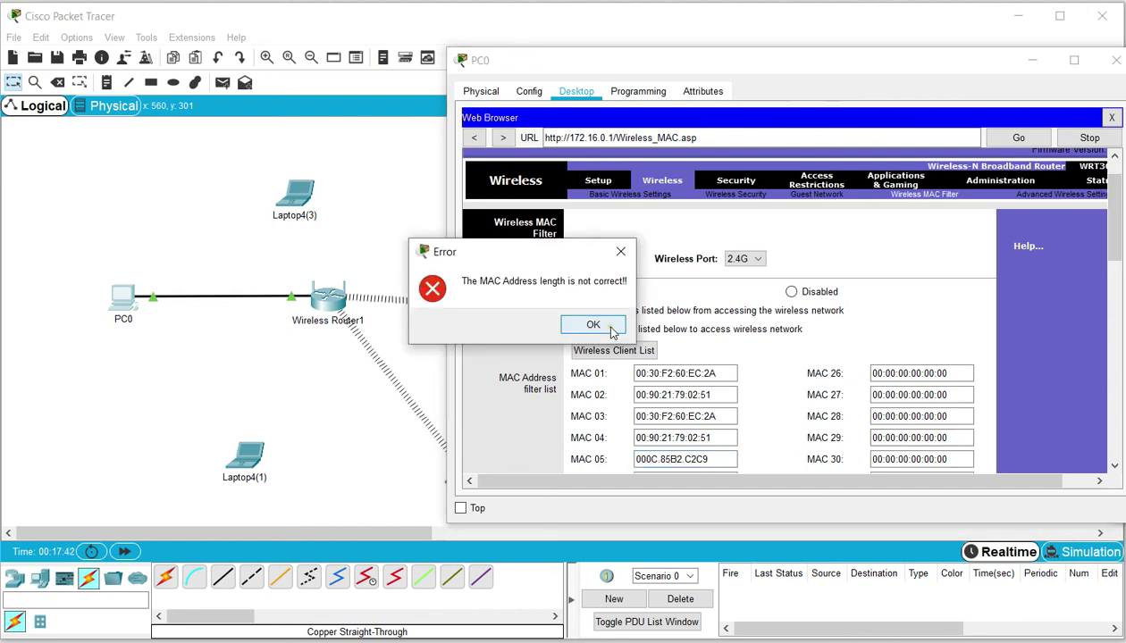
left_click(591, 324)
Reformat the MAC 05 address with colons as 00:0C:85:B2:C2:C9
left_click(729, 430)
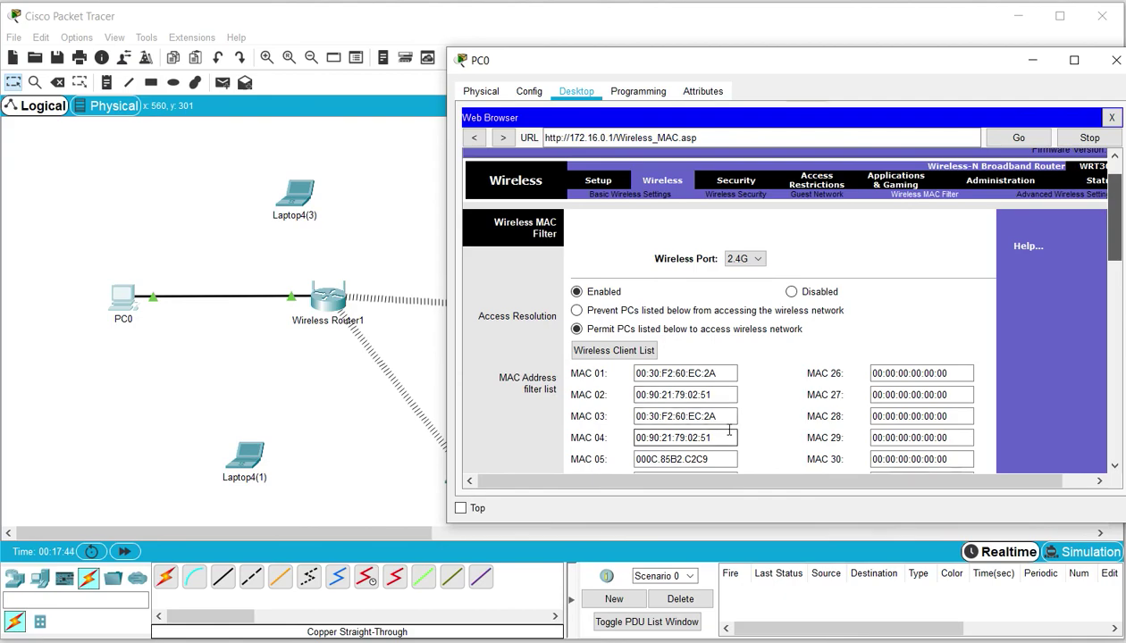
key("Tab")
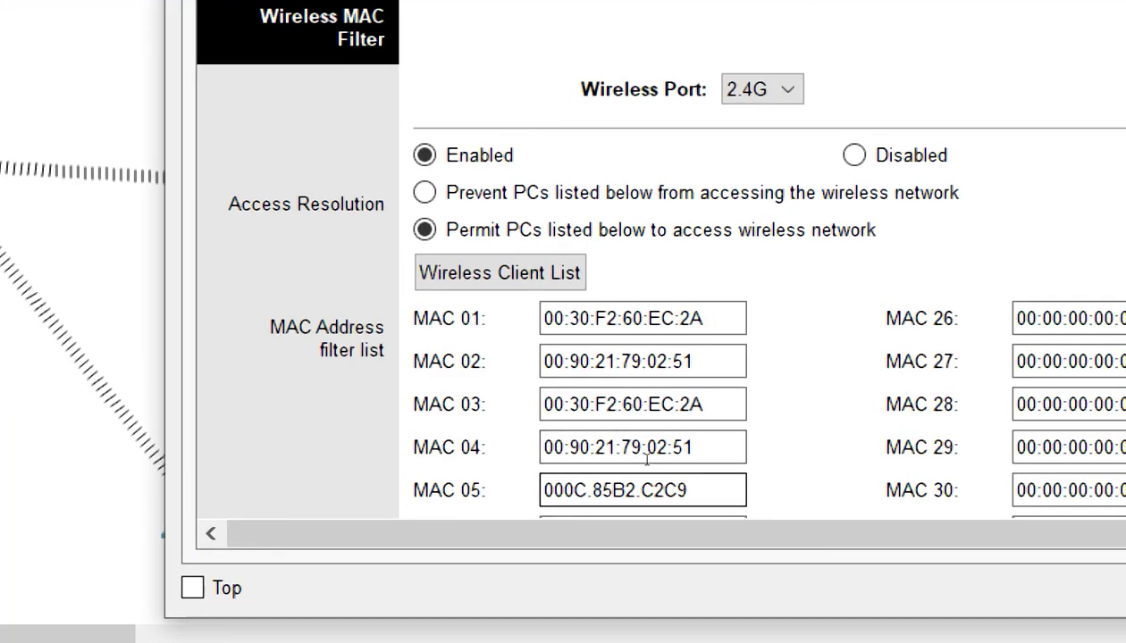
type(":")
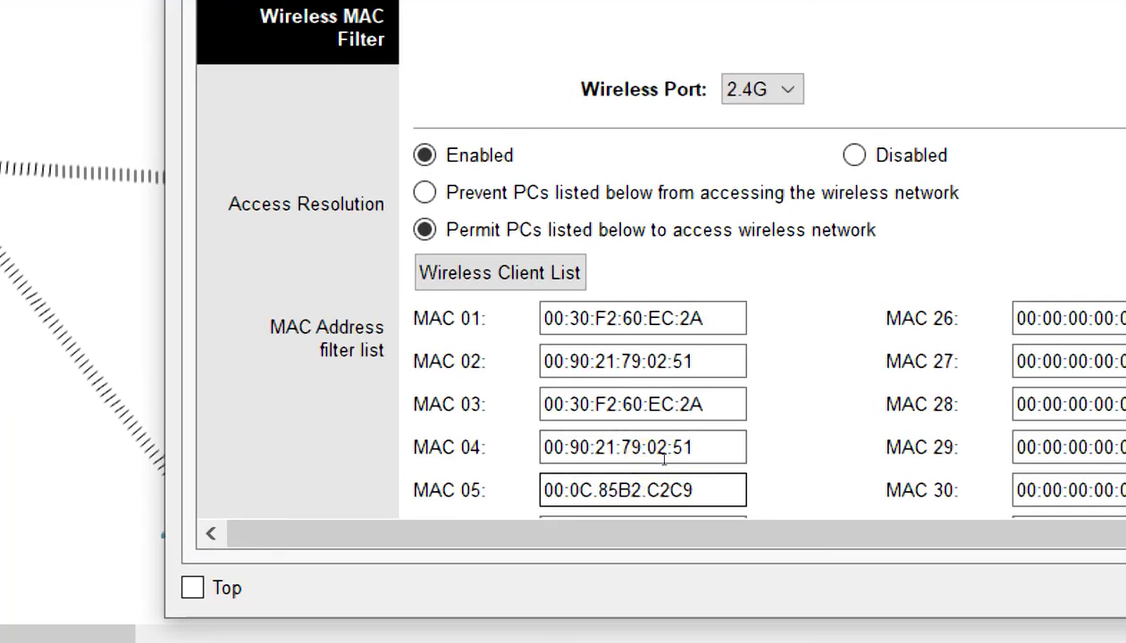
key("Right")
key("Right")
key("Delete")
type(":")
key("Right")
key("Right")
type(":")
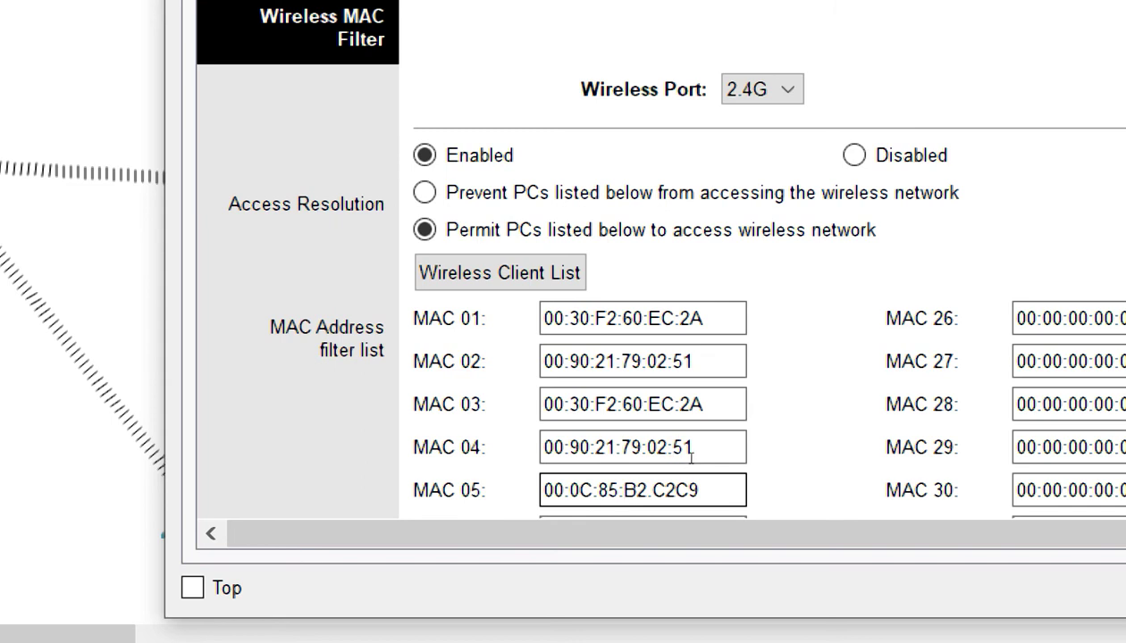
key("BackSpace")
type(":")
key("Right")
key("Right")
type(":")
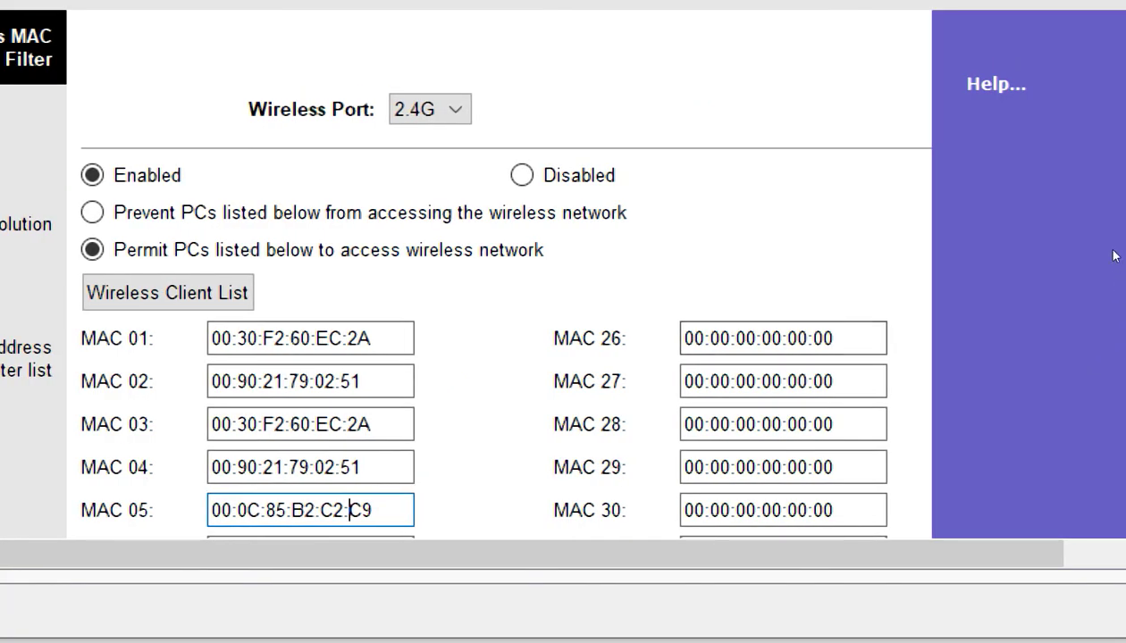
left_click(1113, 256)
Save the updated permit-only MAC filter list and confirm the warning
scroll(1112, 259, "down", 13)
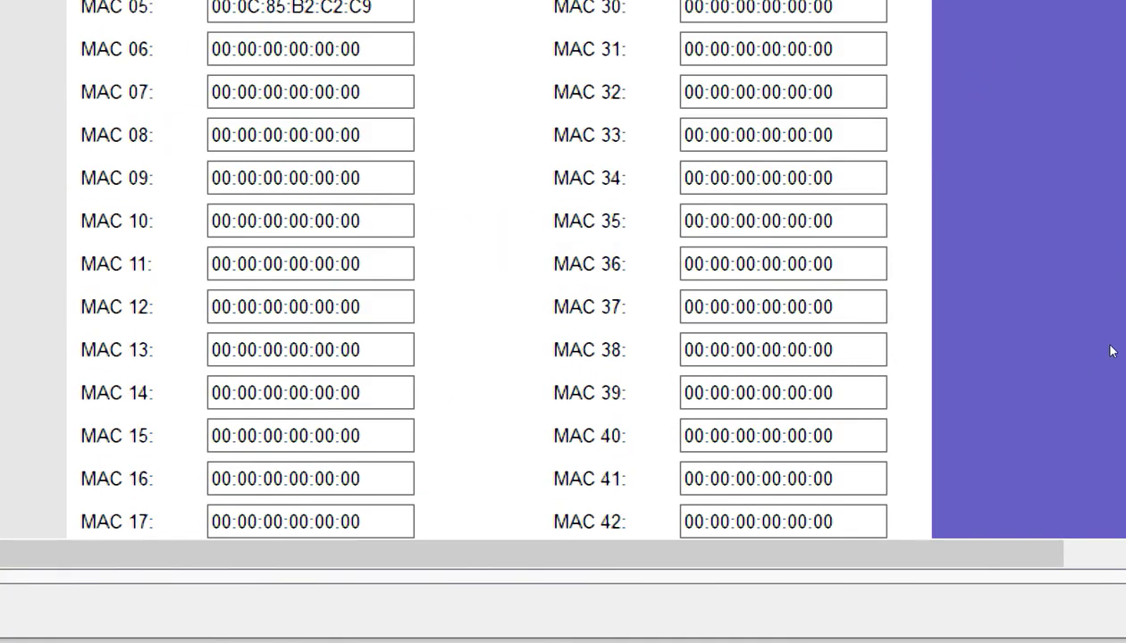
scroll(1115, 268, "up", 11)
scroll(1118, 272, "up", 1)
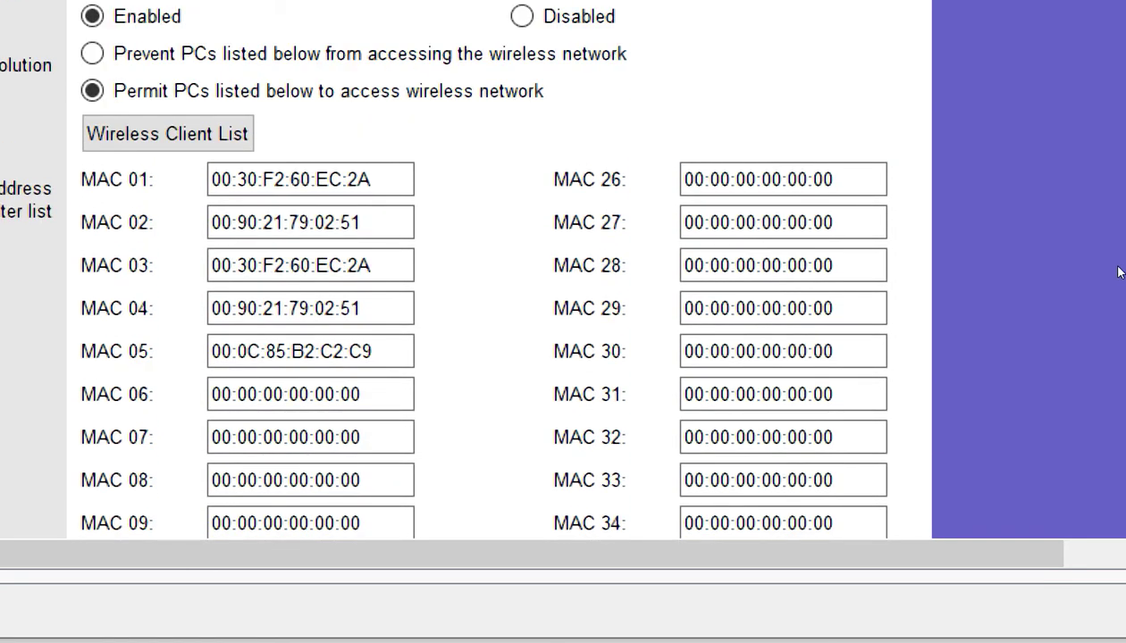
scroll(1108, 409, "down", 15)
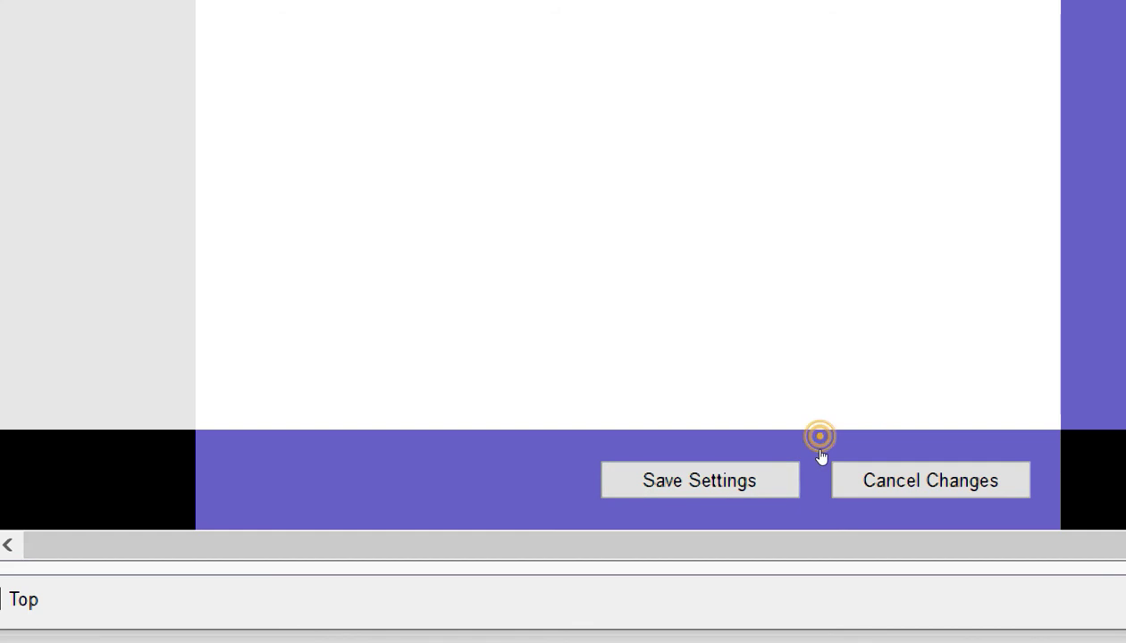
left_click(815, 448)
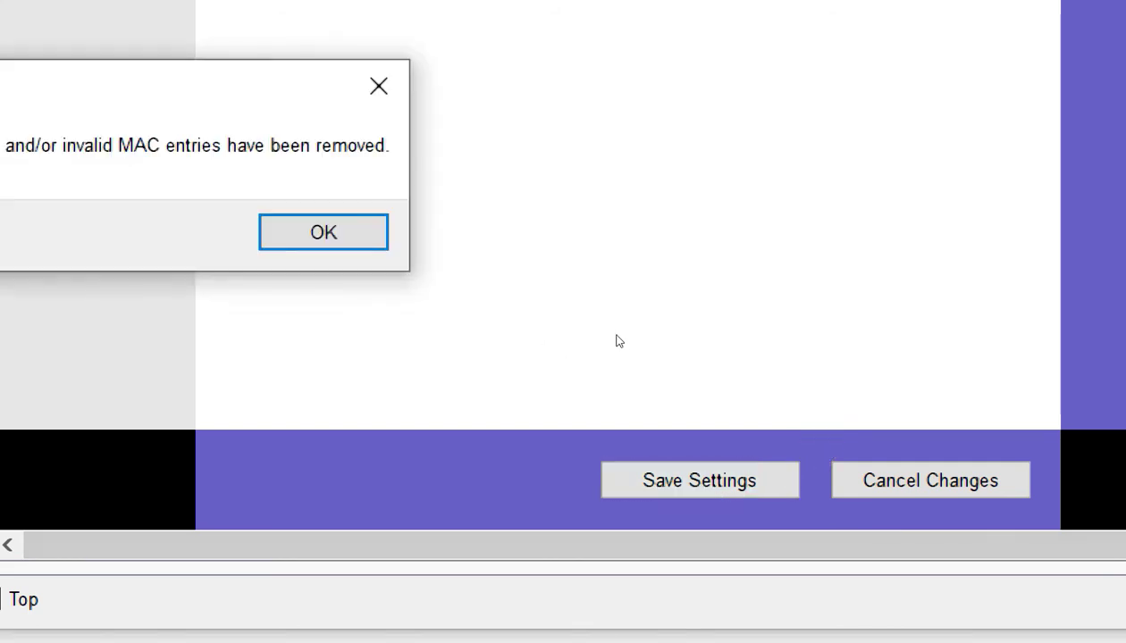
left_click(634, 327)
key("Return")
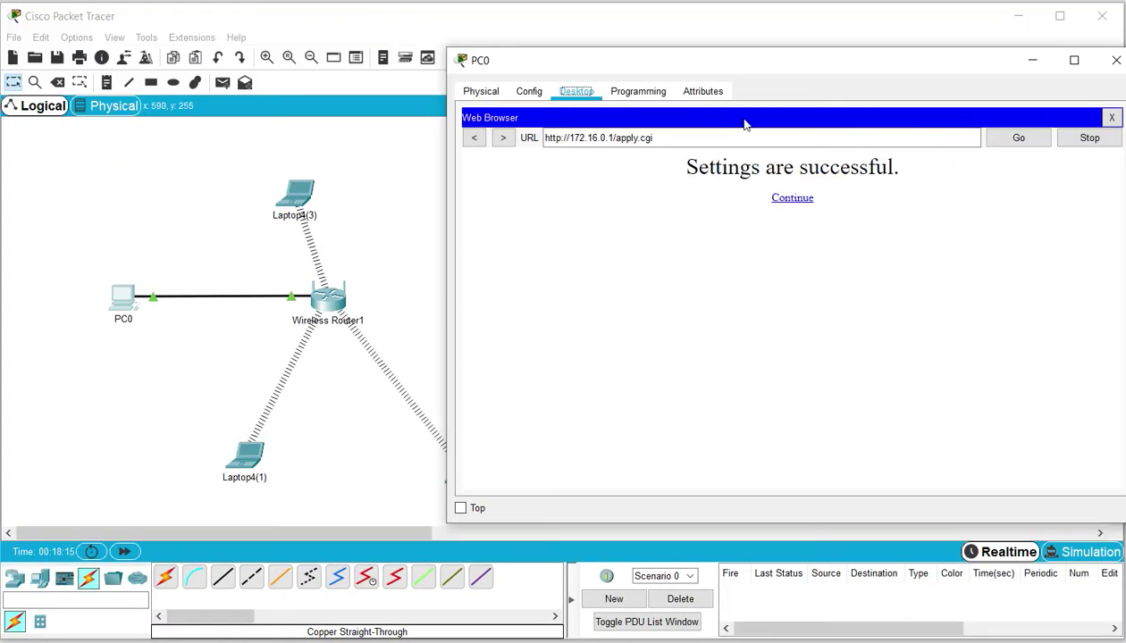
Reload PC0's browser and continue back to the top of the Wireless MAC Filter page
left_click(1033, 62)
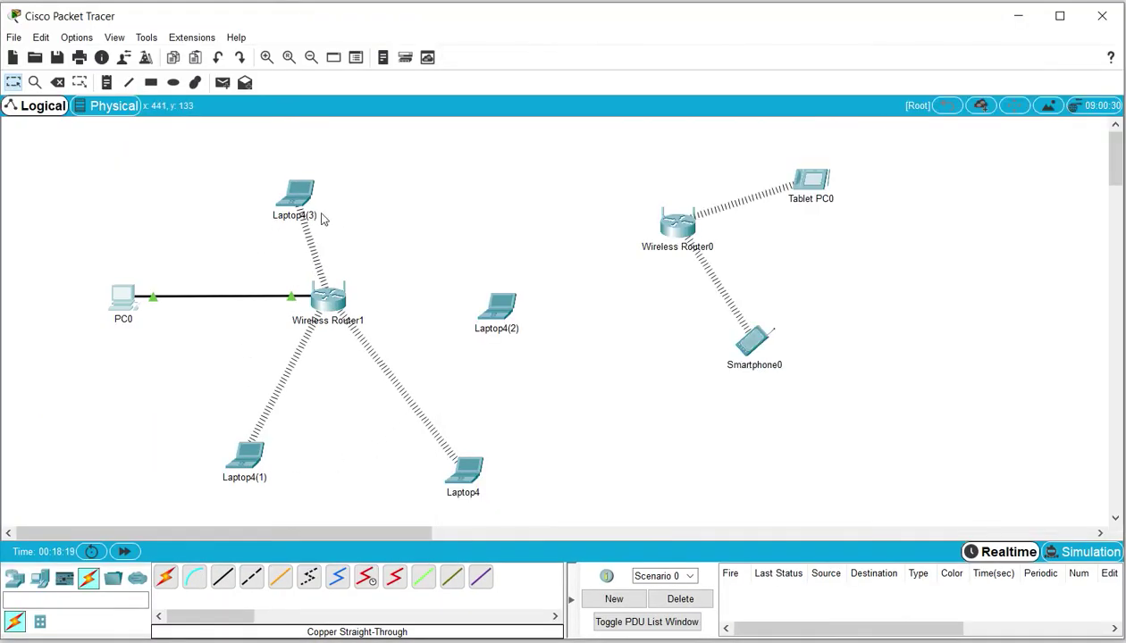
left_click_drag(433, 271, 546, 383)
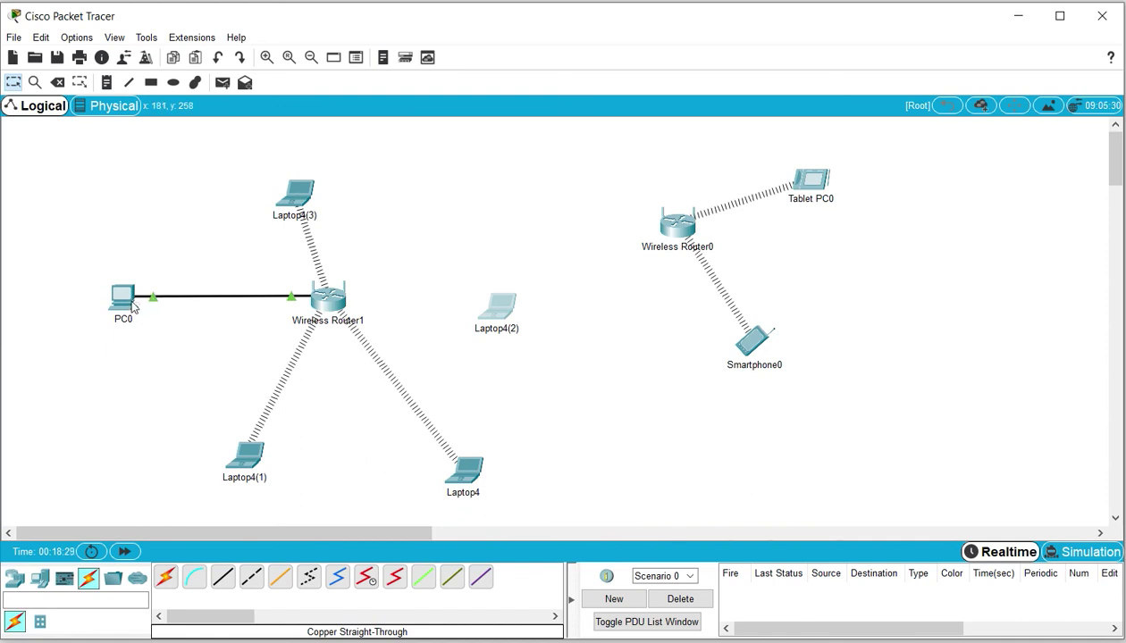
left_click(125, 300)
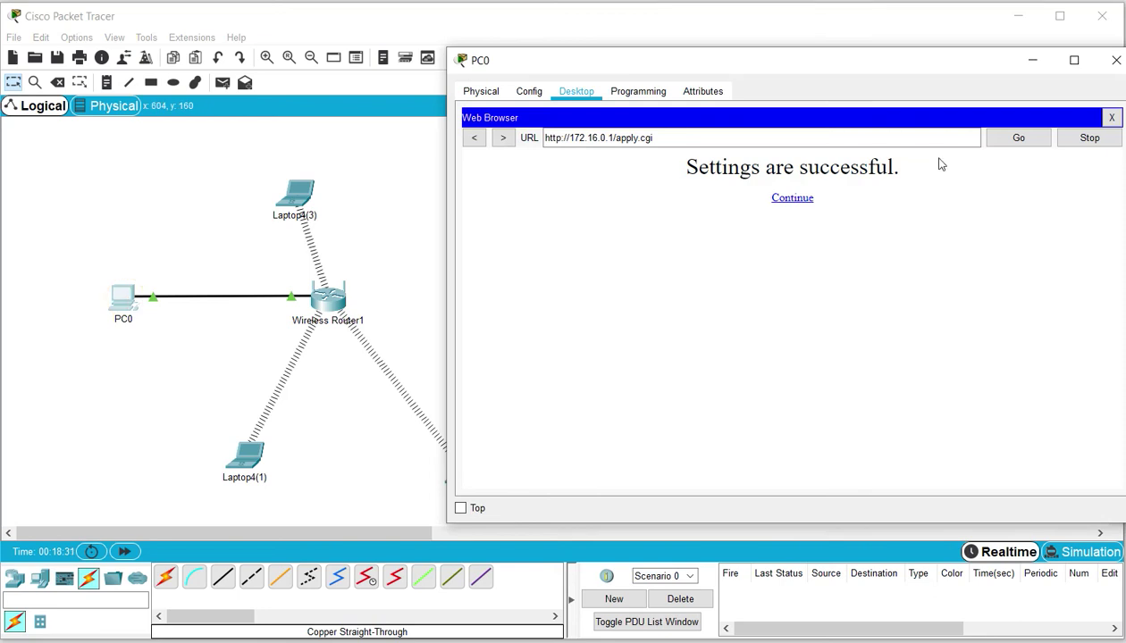
left_click(1018, 139)
left_click(792, 200)
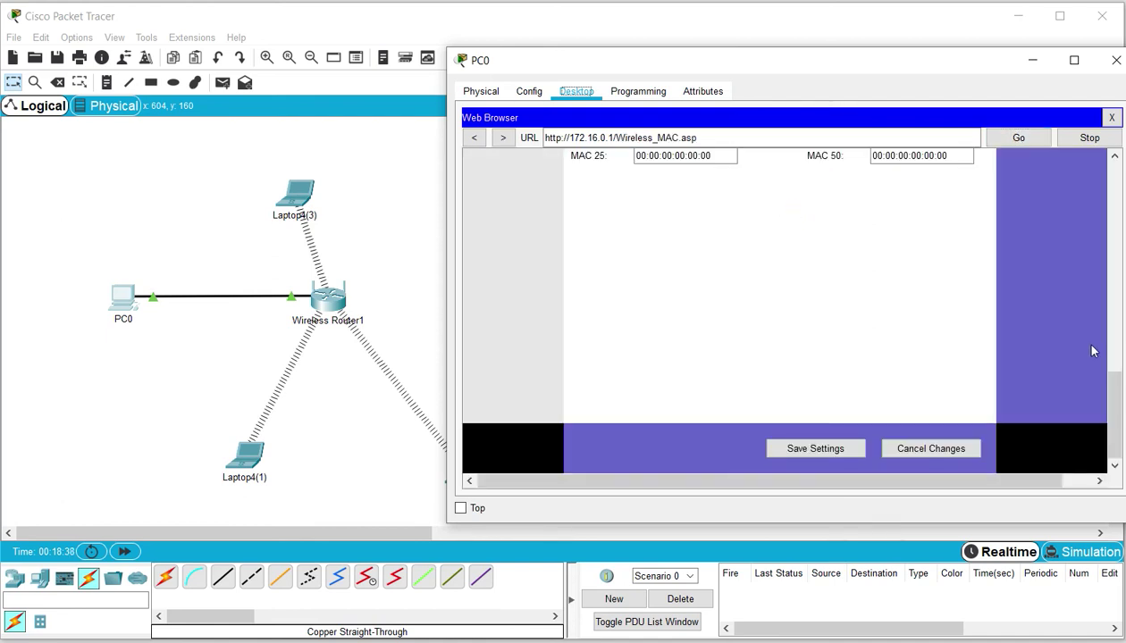
left_click_drag(1114, 411, 1114, 203)
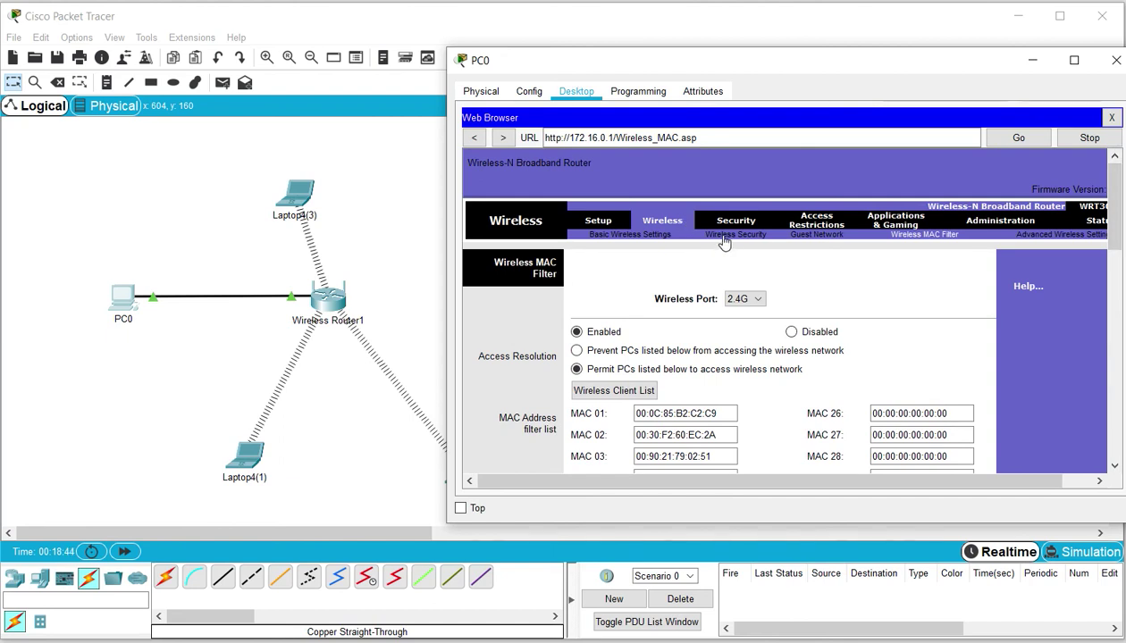
Set the Wireless Security mode to WPA2 Personal with AES encryption
left_click(723, 236)
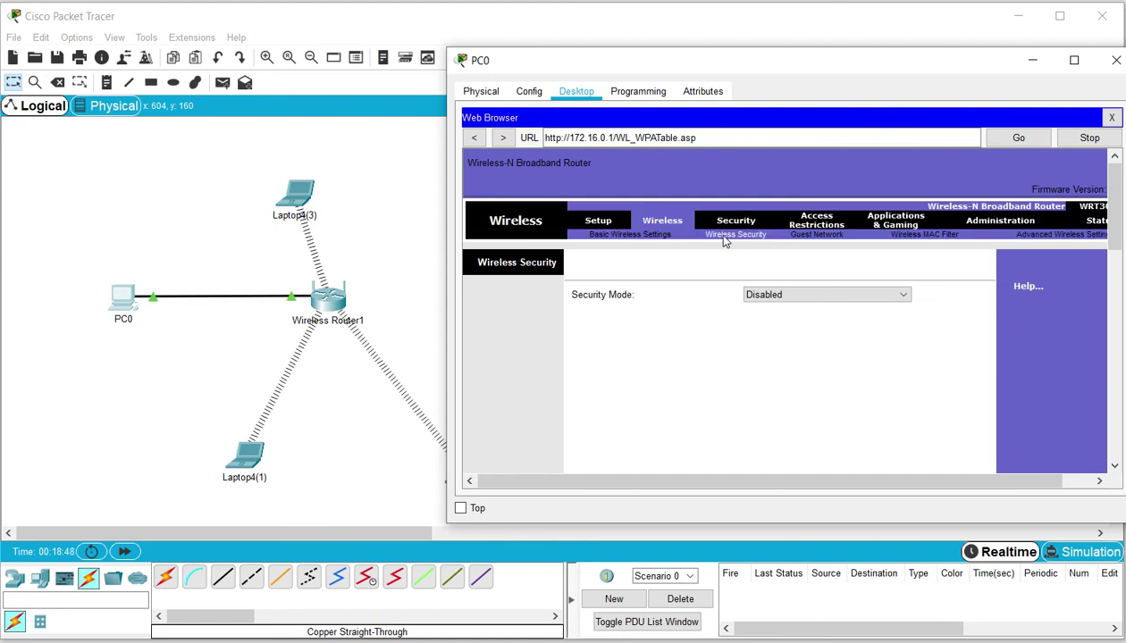
left_click(905, 297)
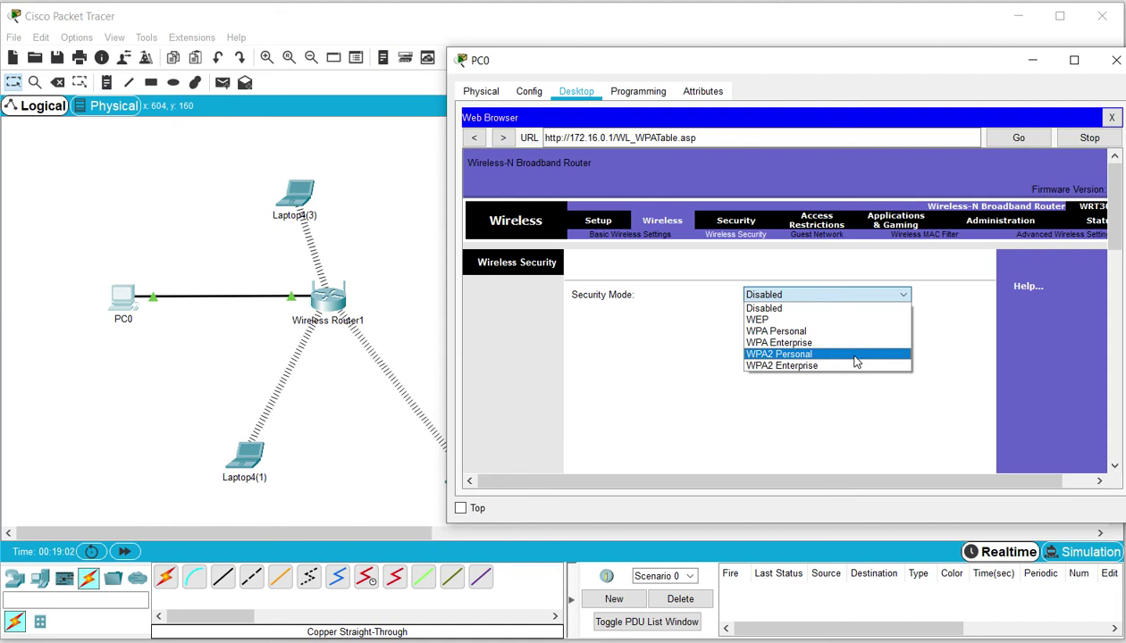
left_click(844, 366)
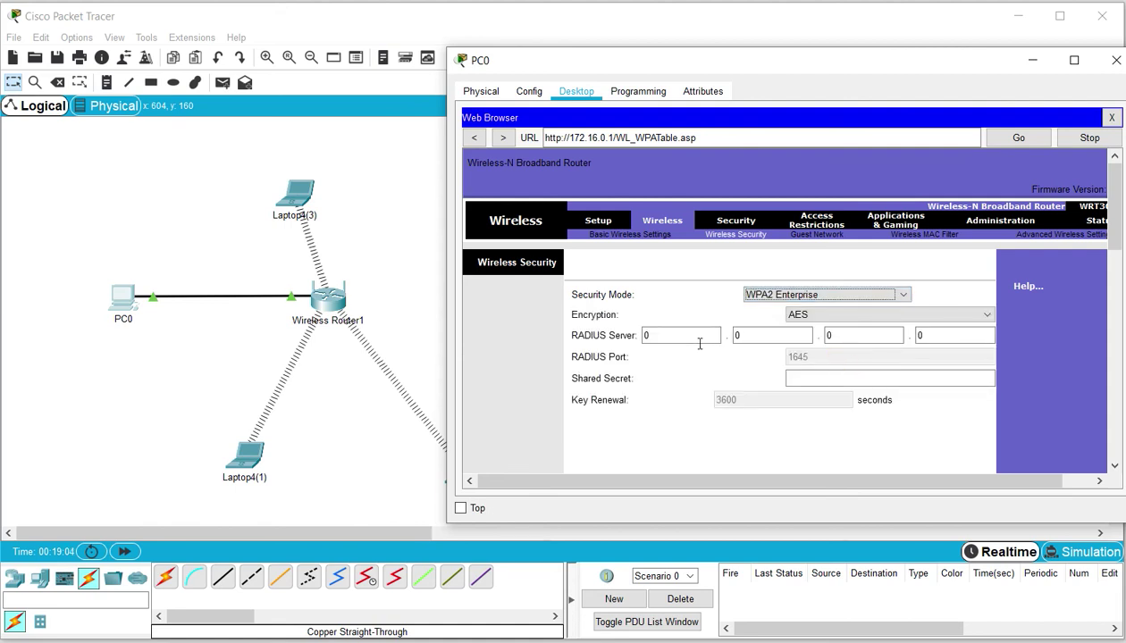
left_click(900, 294)
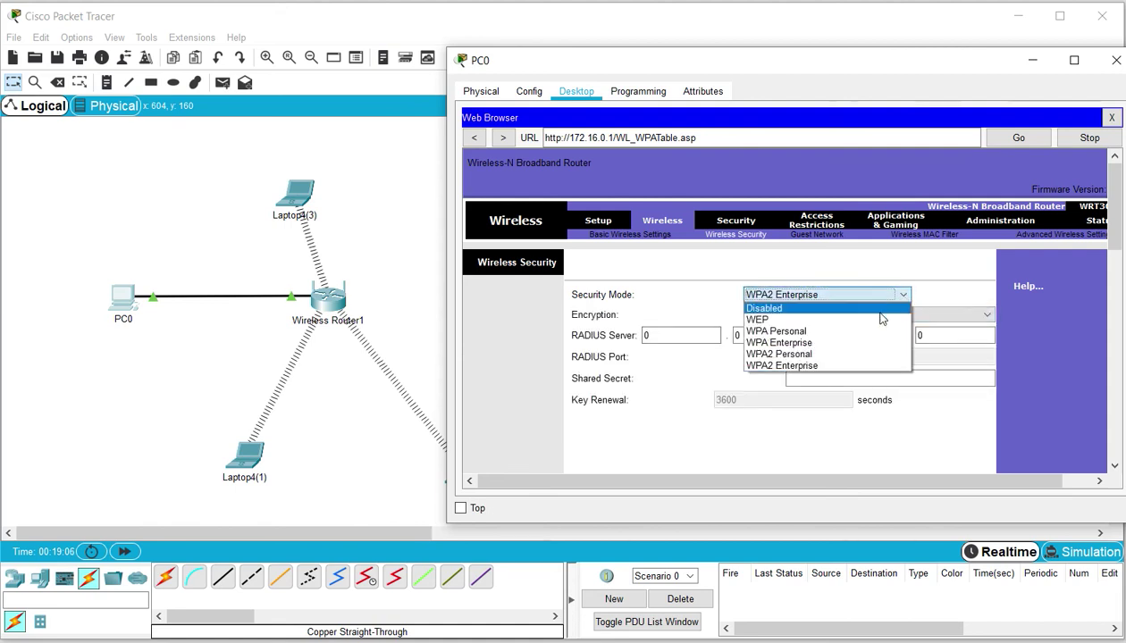
left_click(831, 354)
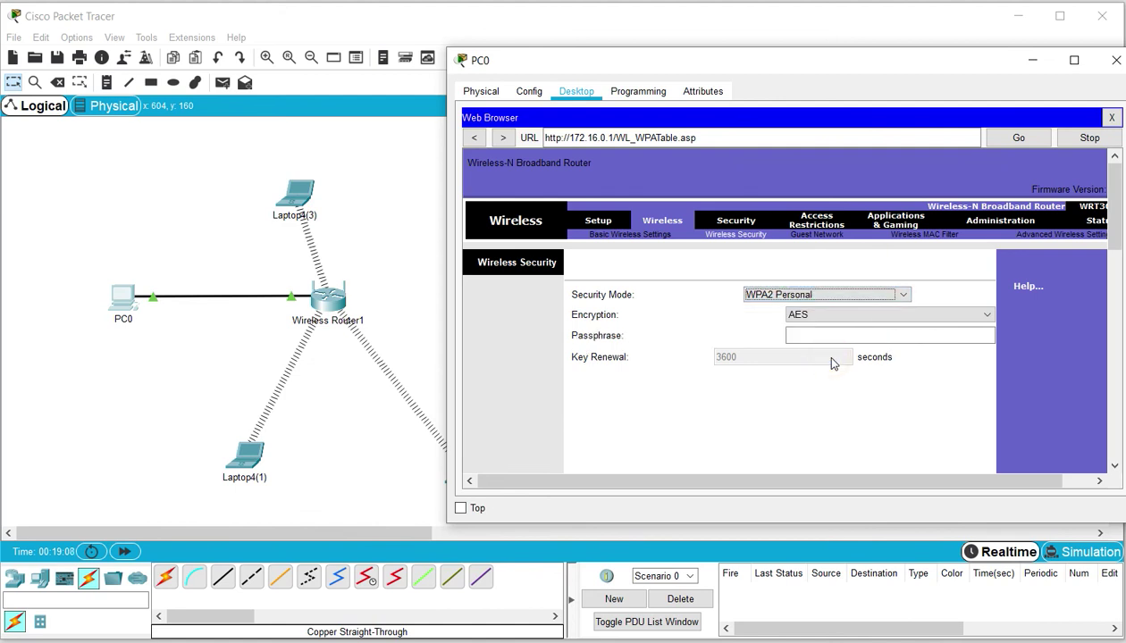
left_click(813, 314)
left_click(804, 327)
Enter the wireless passphrase and save the security settings
left_click(814, 334)
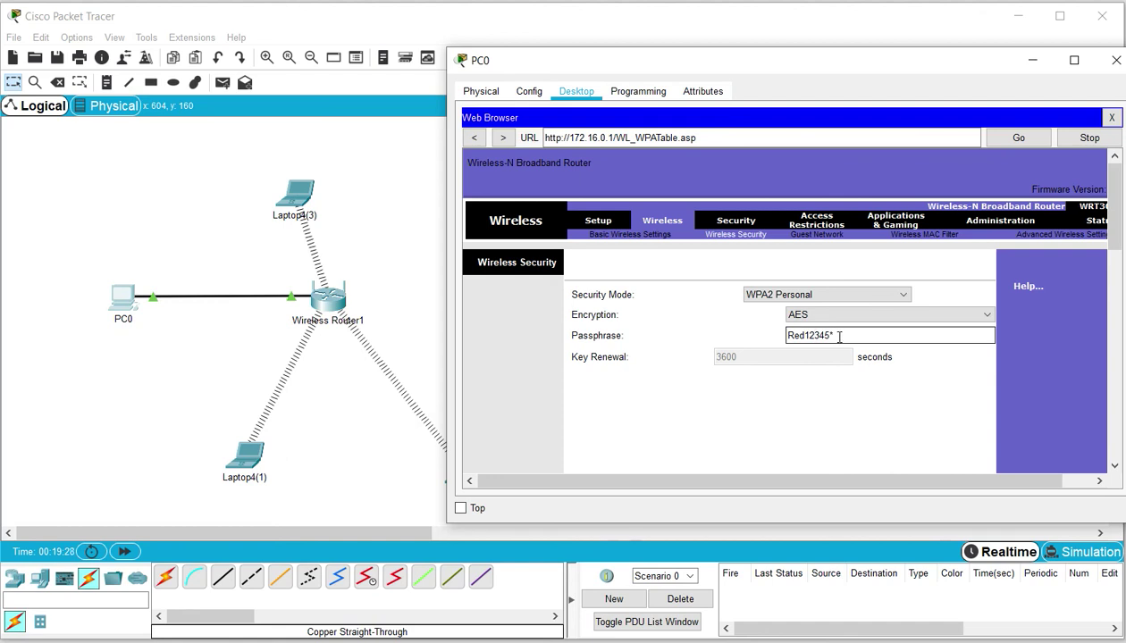
left_click_drag(842, 336, 777, 337)
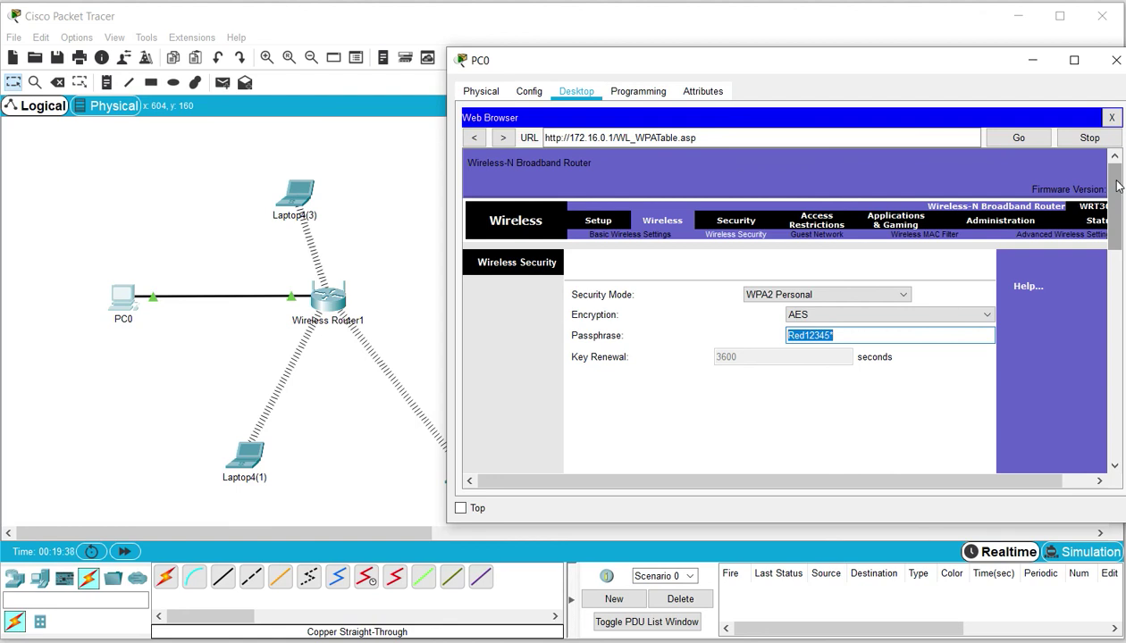
left_click_drag(1117, 185, 1091, 408)
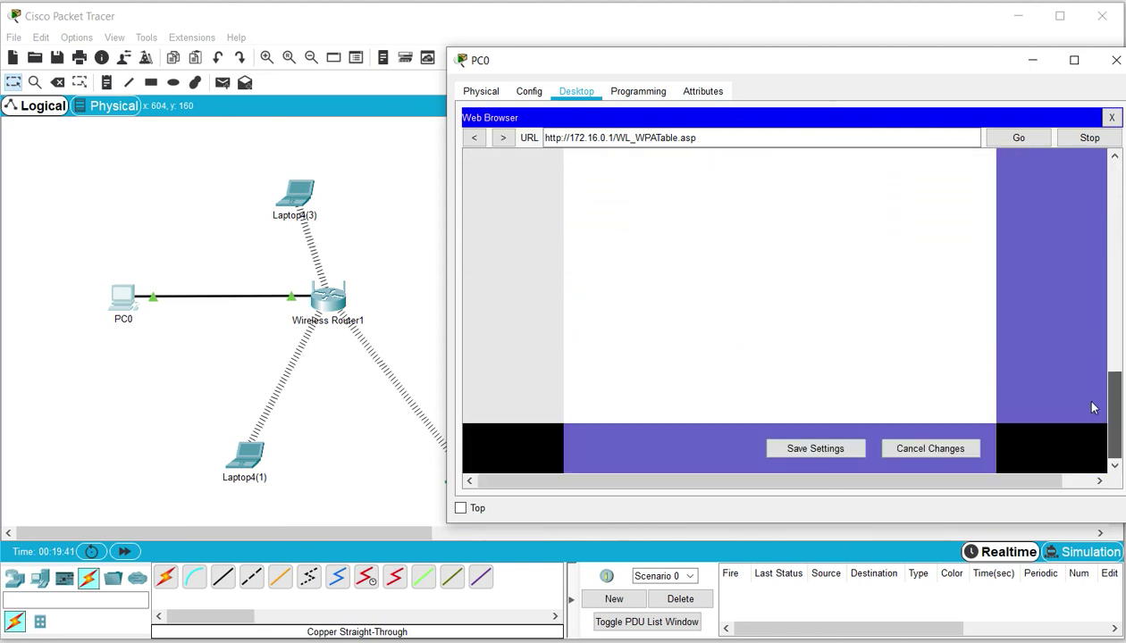
left_click(833, 449)
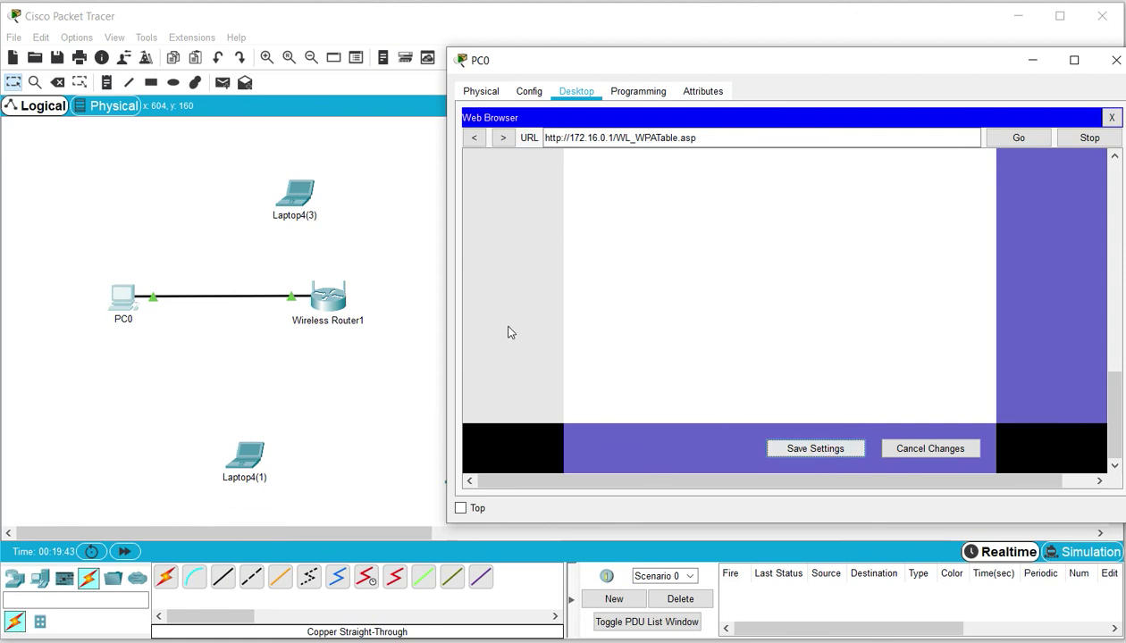
left_click(408, 259)
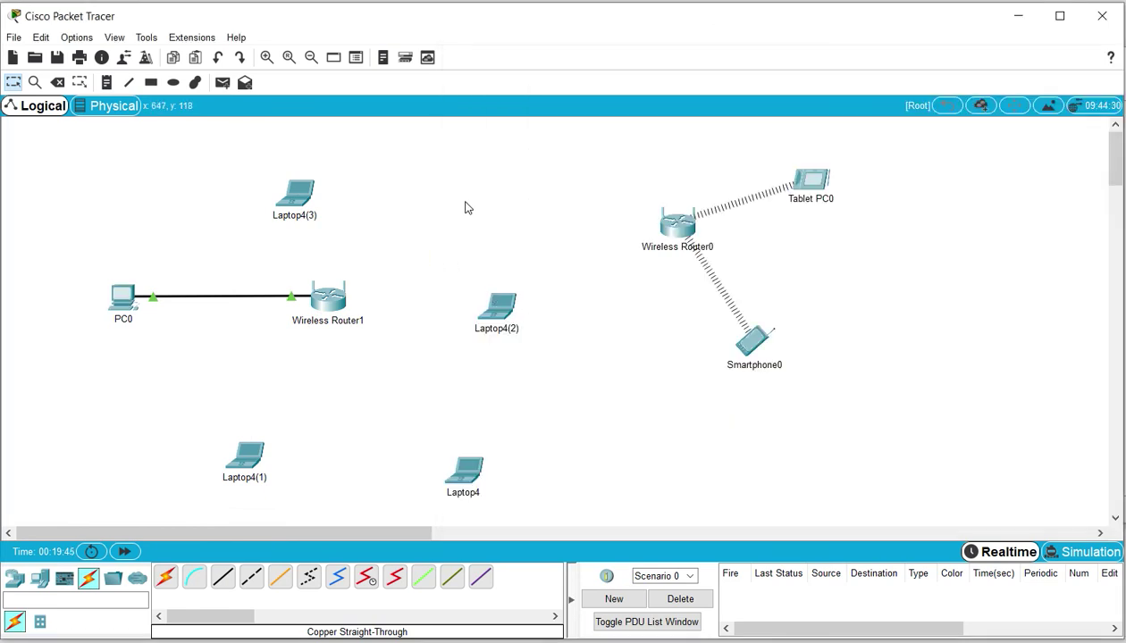
Set Laptop4(1)'s Wireless0 to WPA2-PSK authentication and enter the router's passphrase
left_click(248, 457)
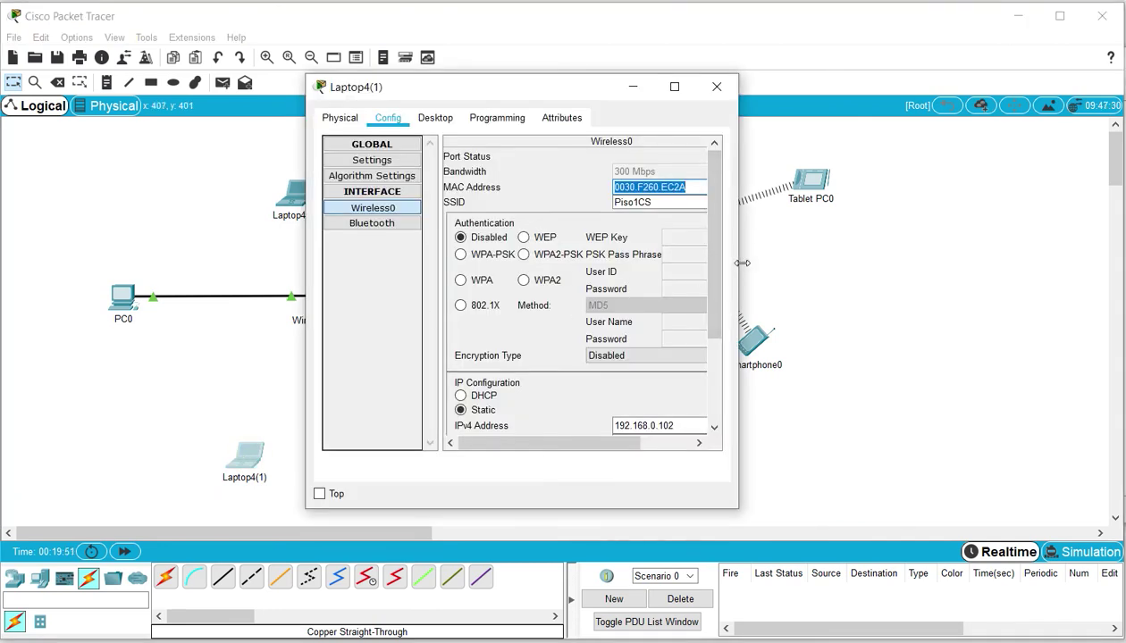
left_click_drag(741, 262, 1009, 261)
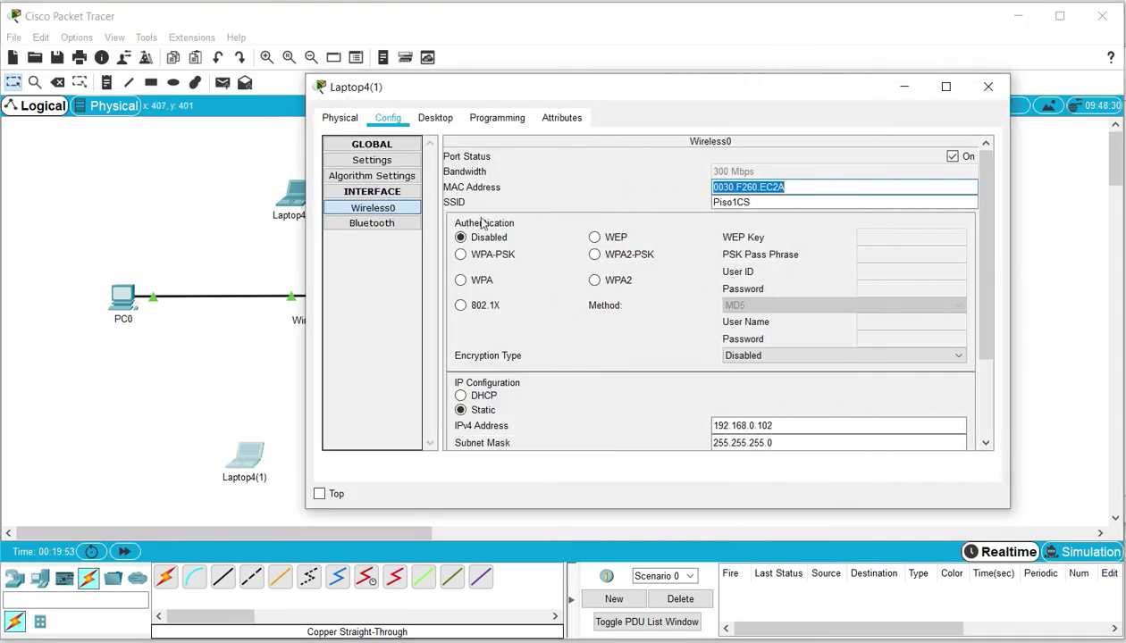
left_click(595, 255)
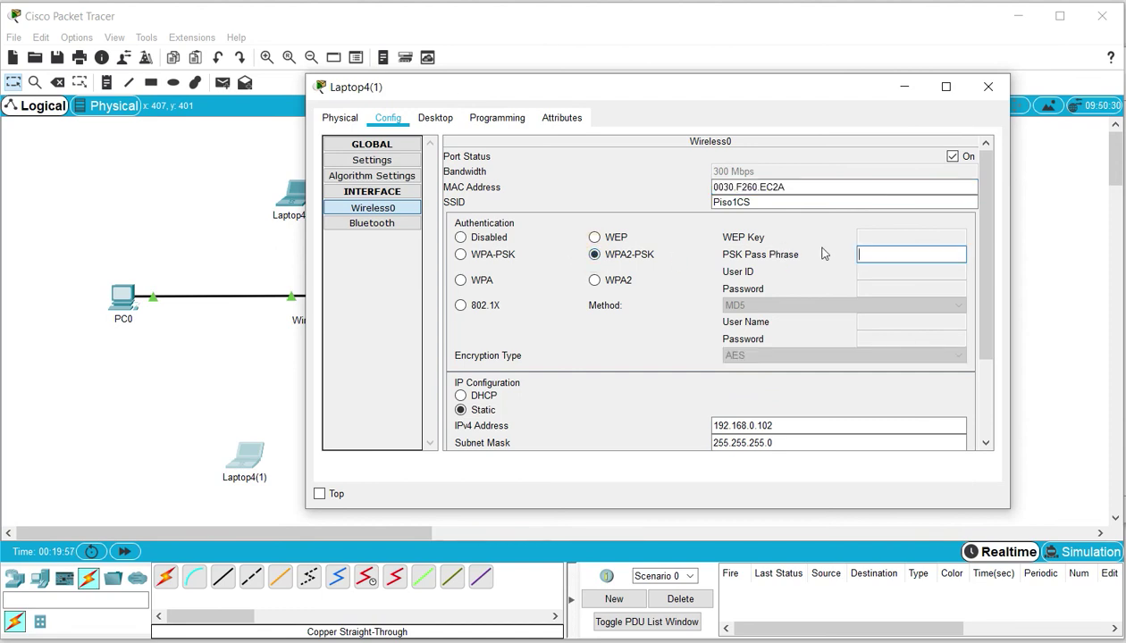
type("Red12345*")
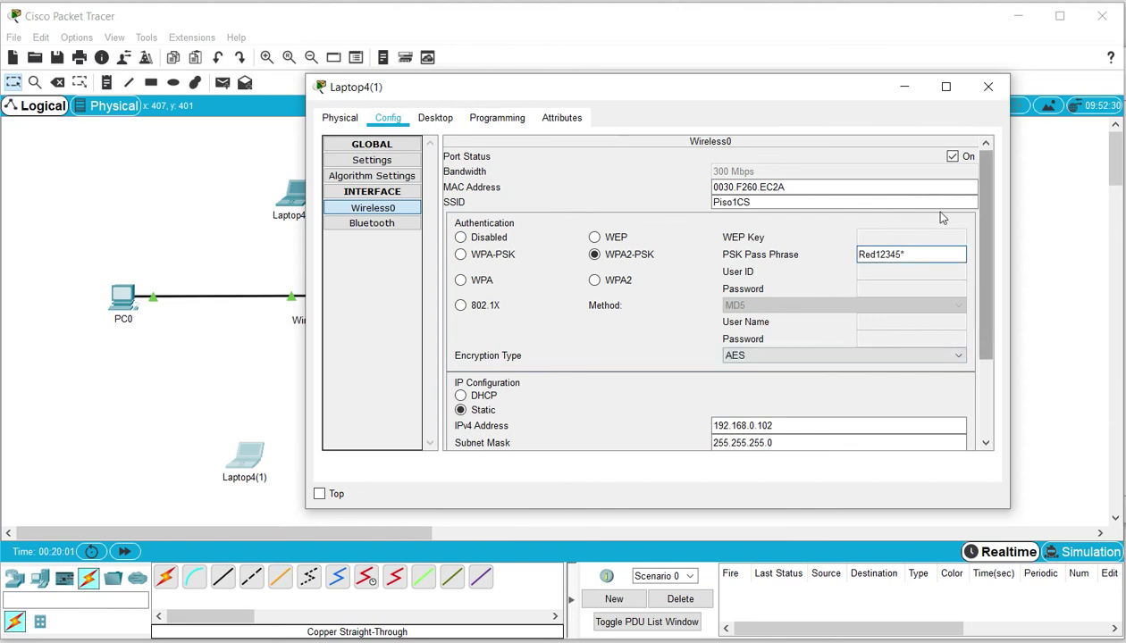
left_click(988, 86)
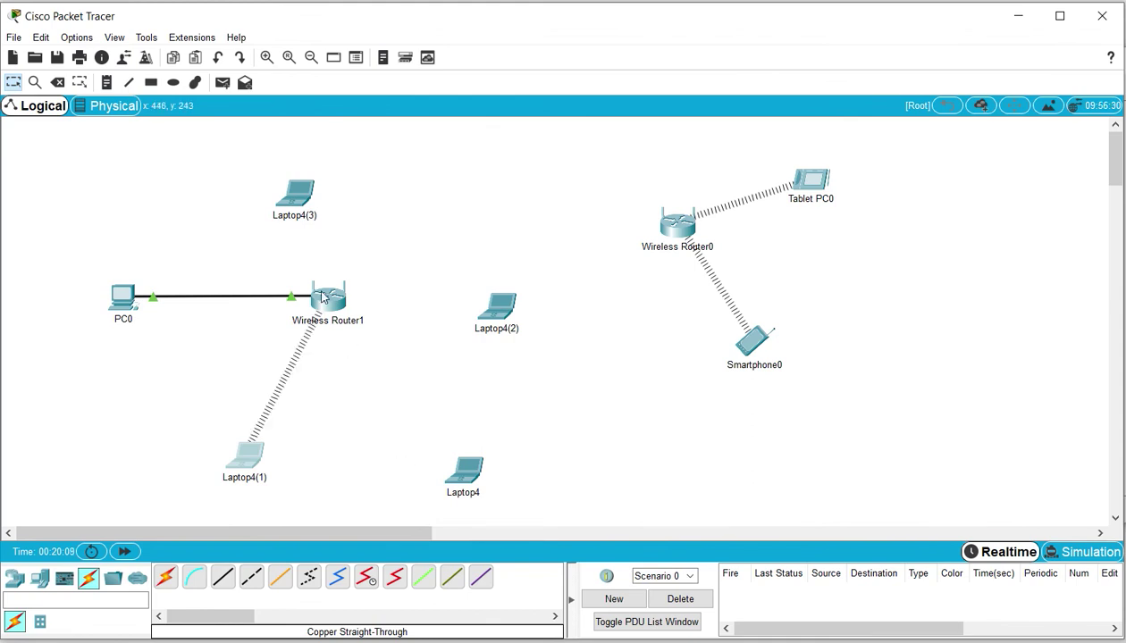
Refresh Laptop4(3)'s PC Wireless Connect list until network Default appears
left_click(298, 196)
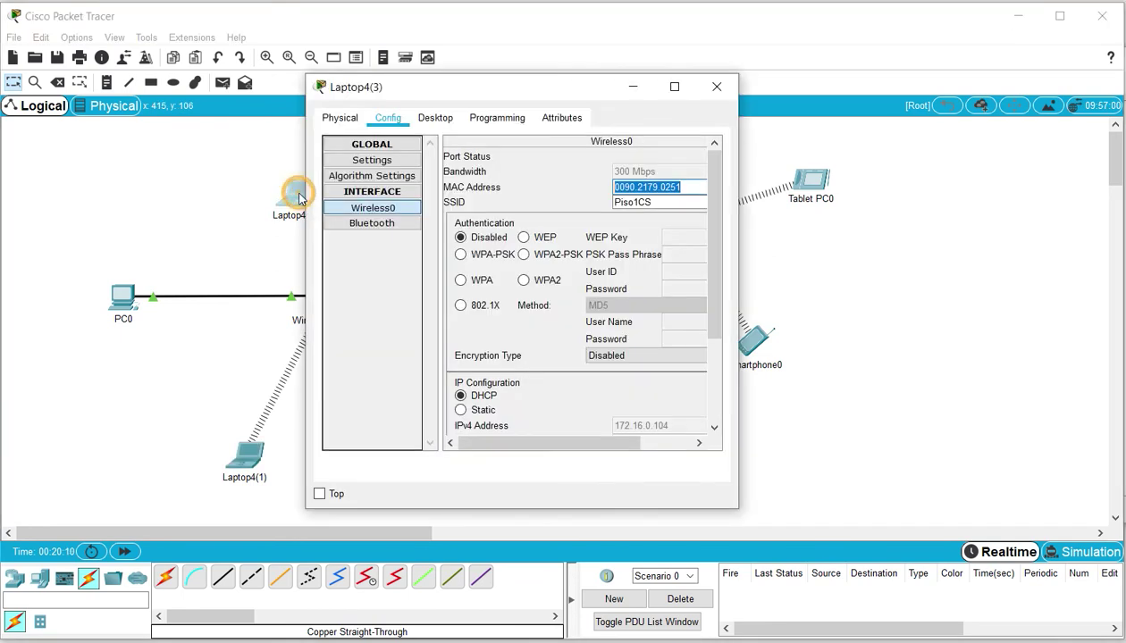
left_click(437, 119)
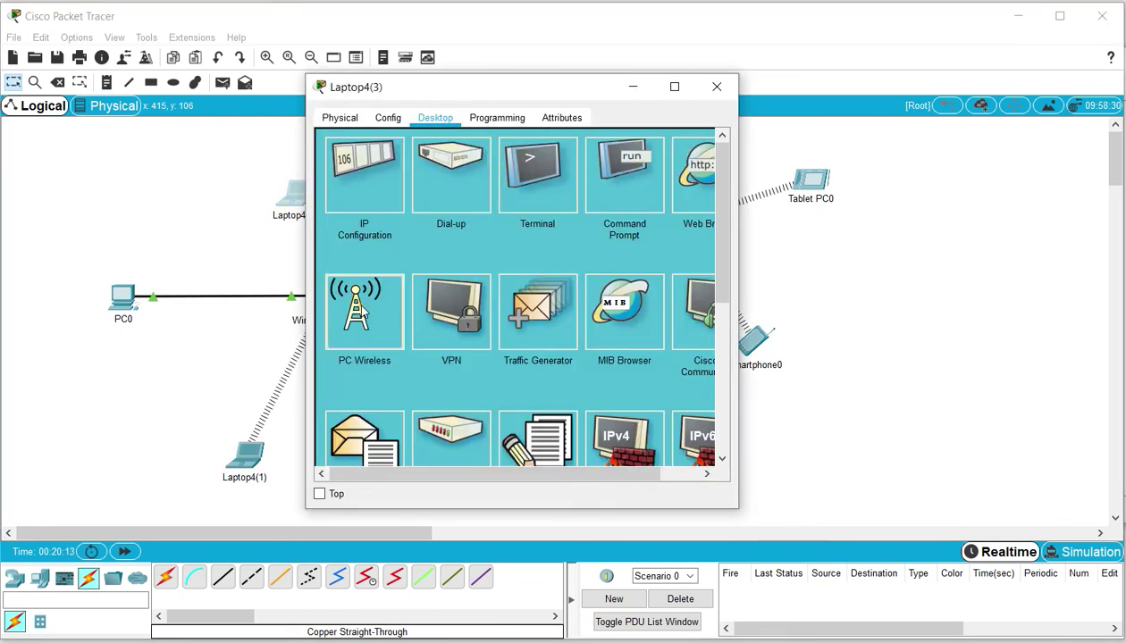
left_click(363, 308)
left_click(443, 234)
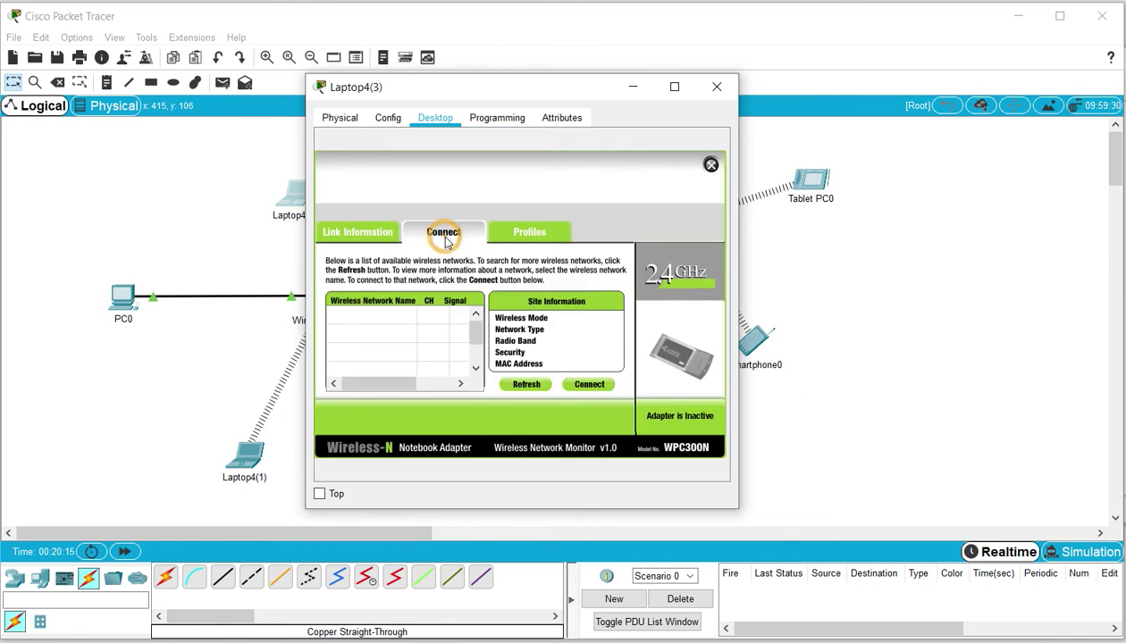
left_click(526, 385)
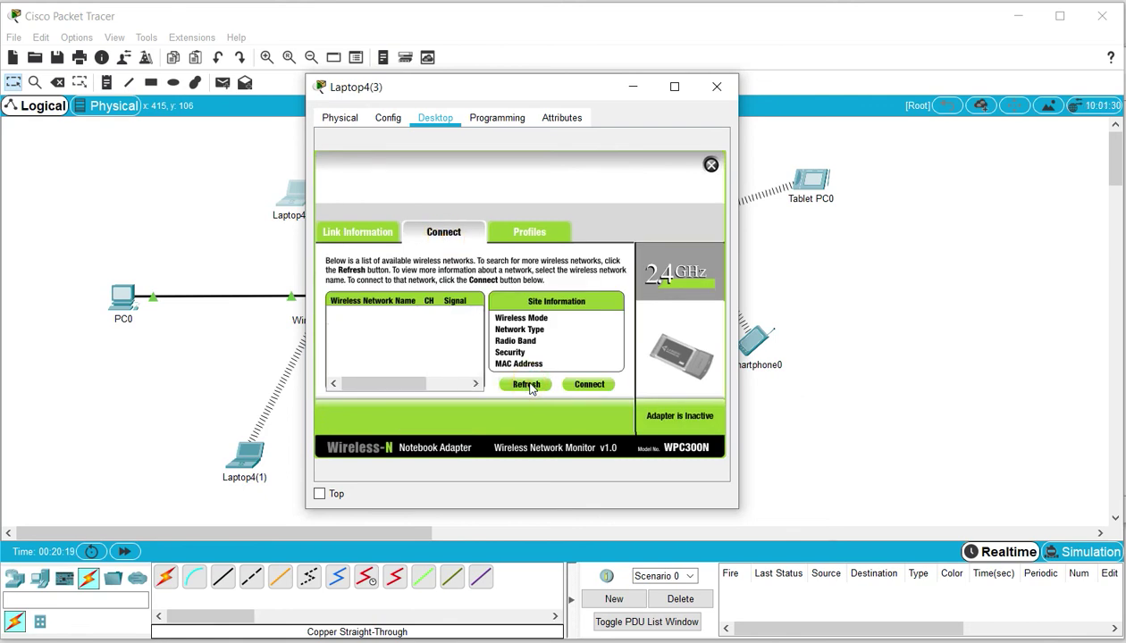
left_click(528, 386)
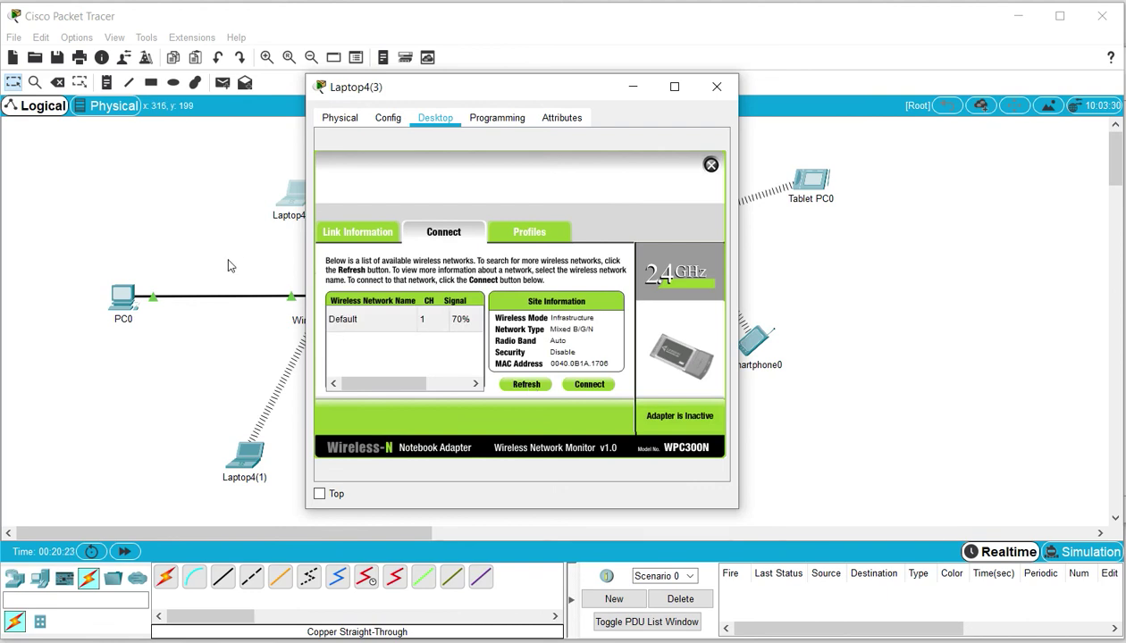
Enable SSID broadcast on Wireless Router1's basic wireless page in PC0's browser and save it
left_click(127, 295)
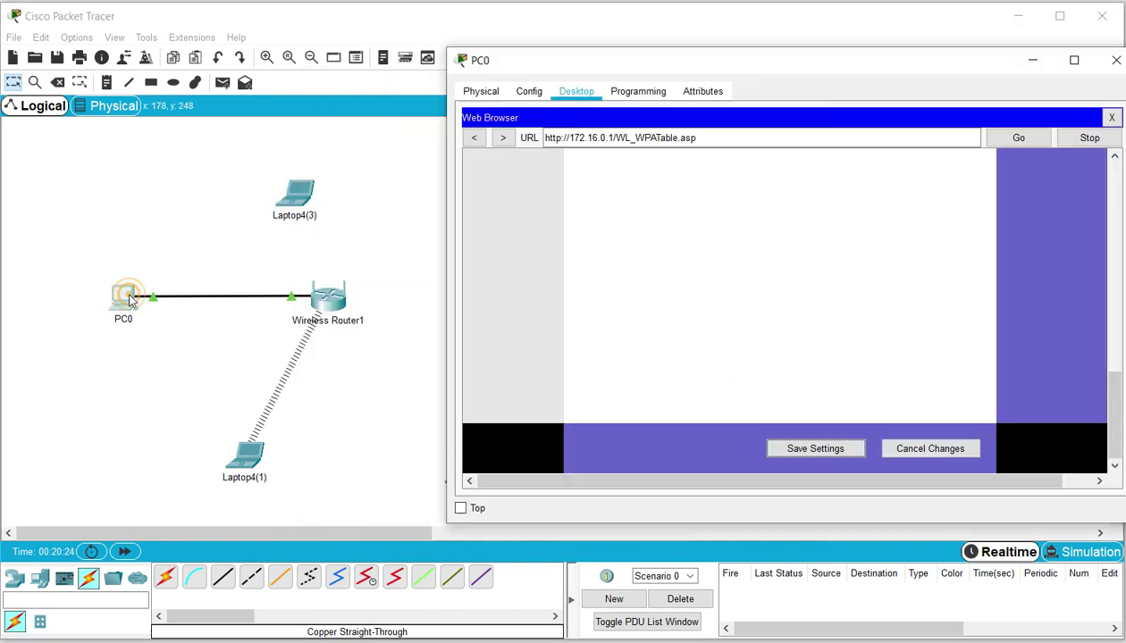
left_click(1117, 397)
left_click_drag(1116, 398, 1114, 183)
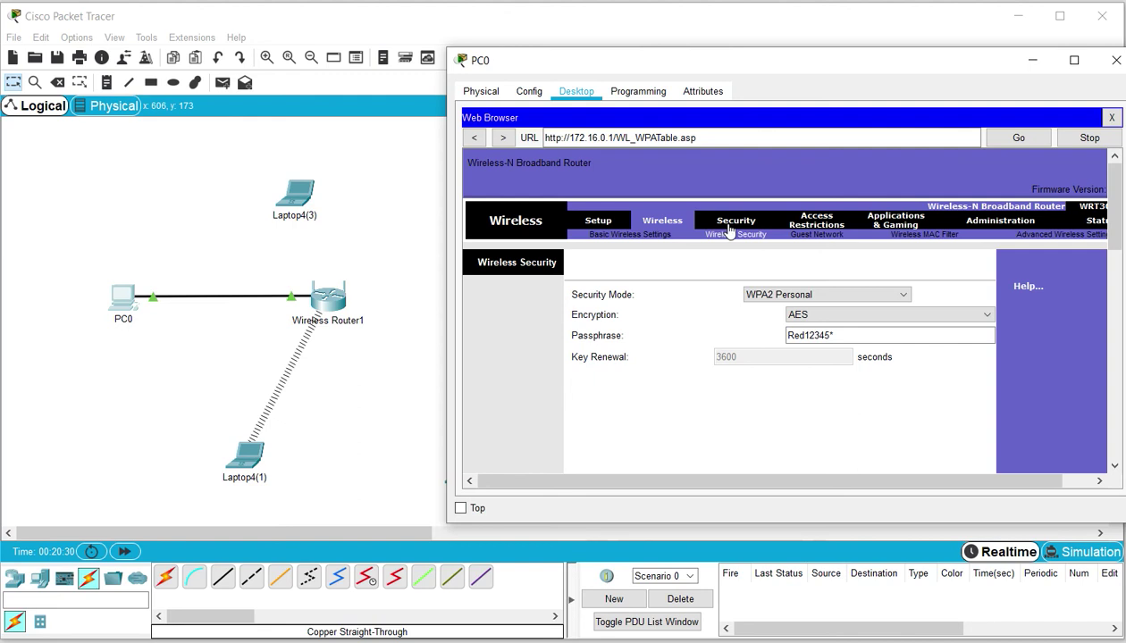
left_click(665, 237)
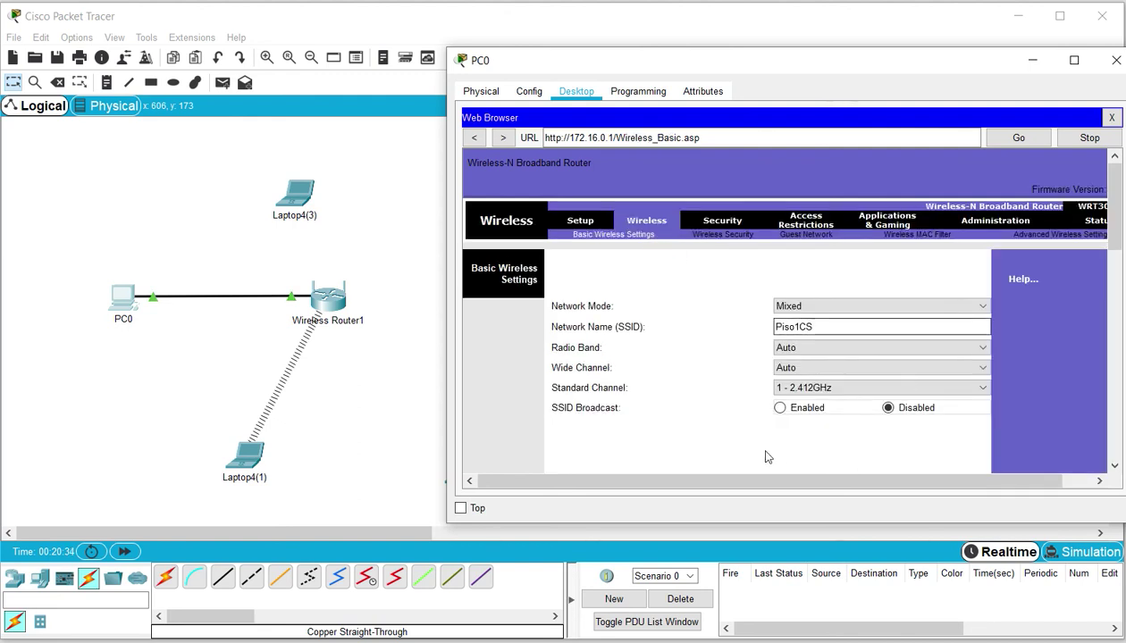
left_click(779, 409)
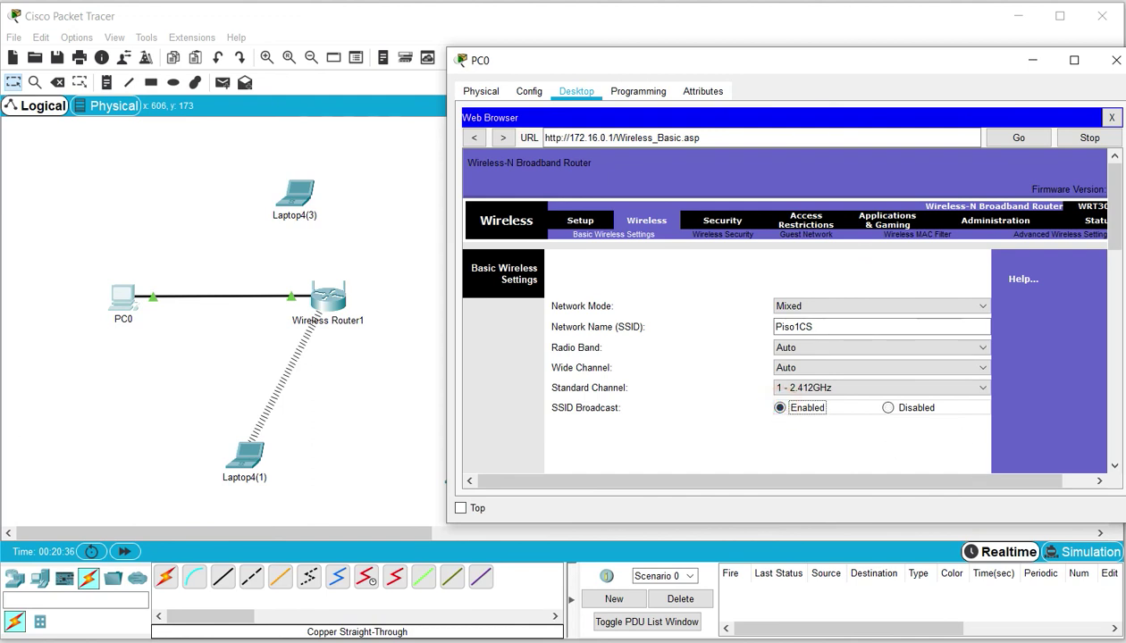
left_click_drag(1114, 192, 1114, 409)
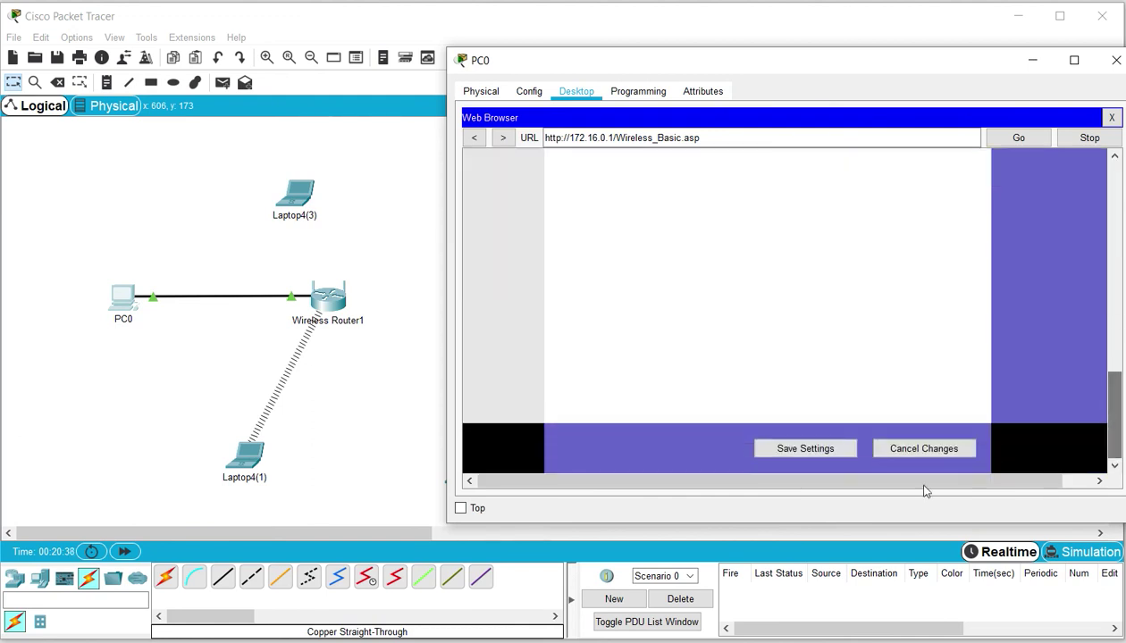
left_click(822, 454)
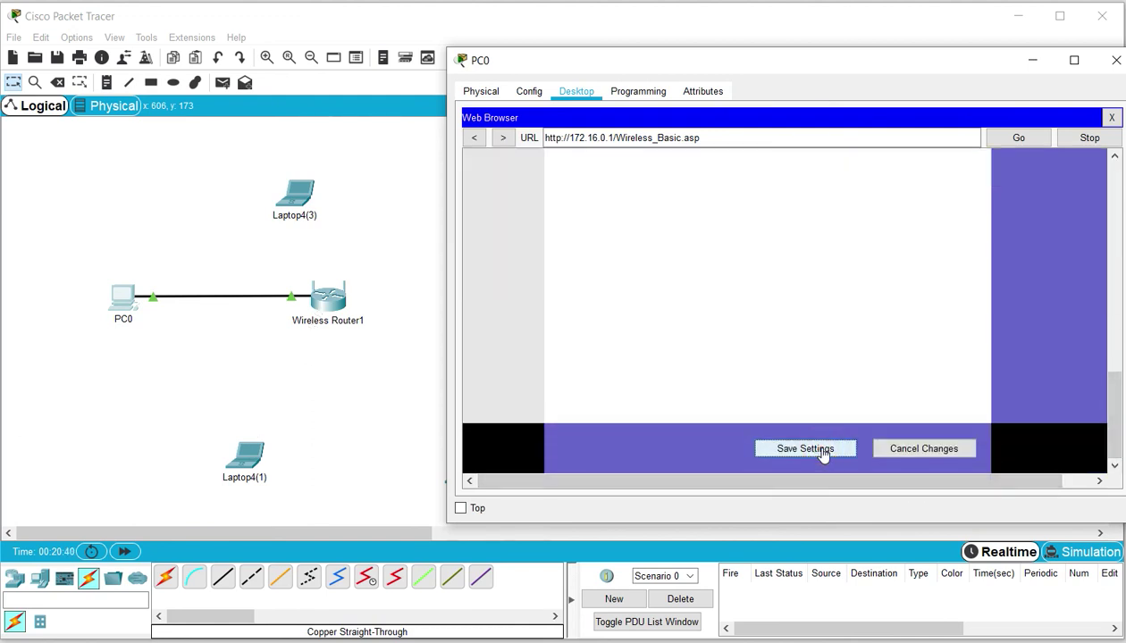
left_click(274, 259)
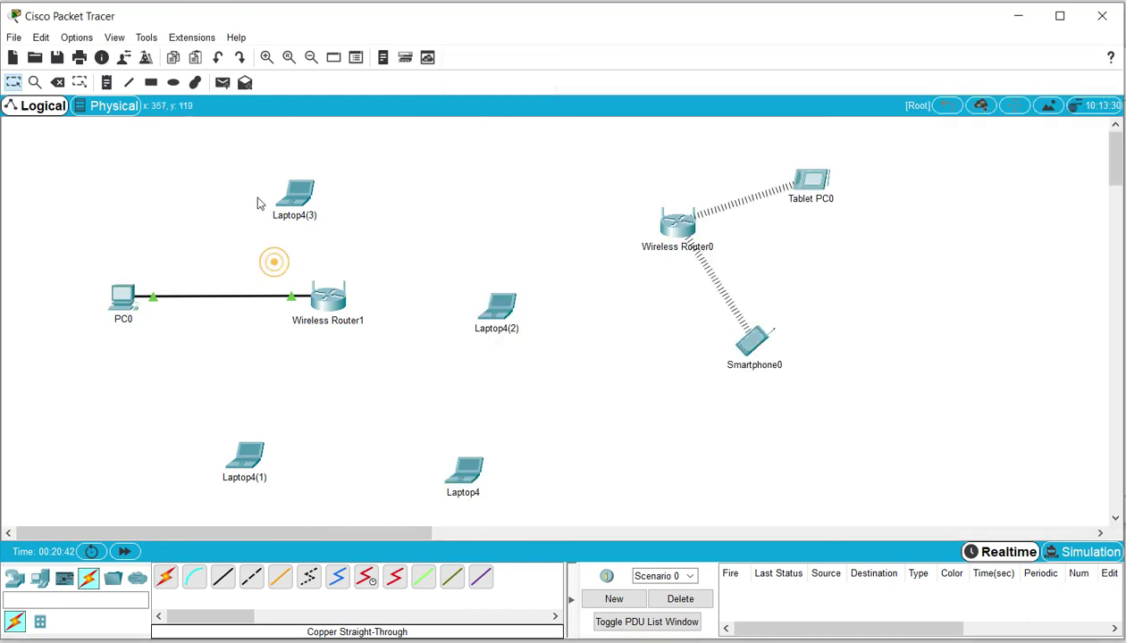
Rescan available wireless networks on Laptop4(3)'s PC Wireless connection page
left_click(302, 190)
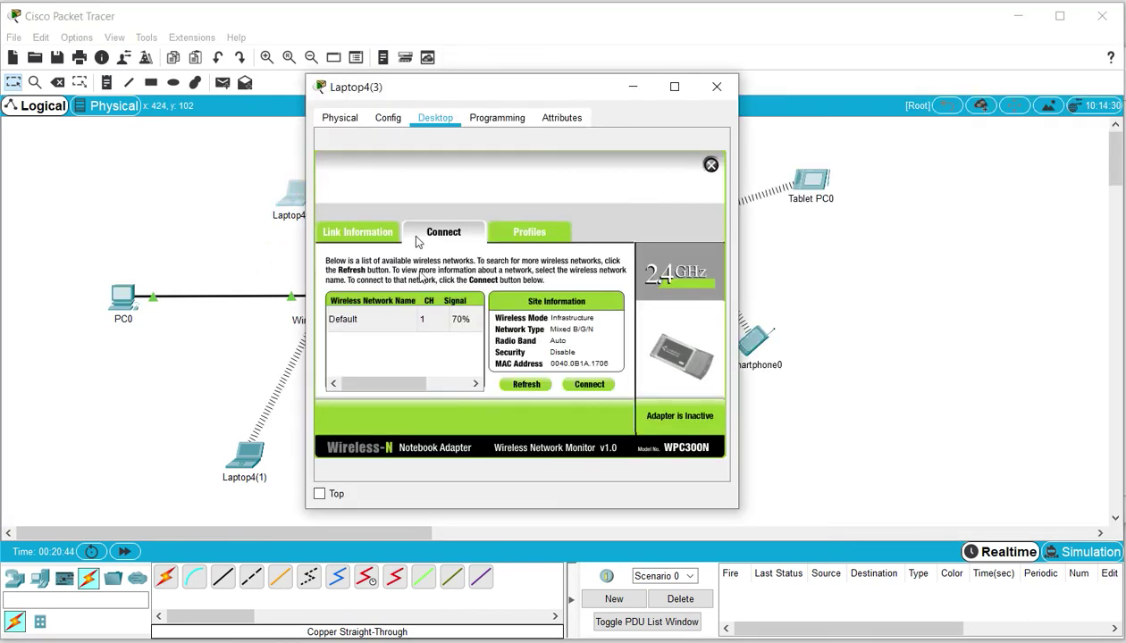
left_click(526, 385)
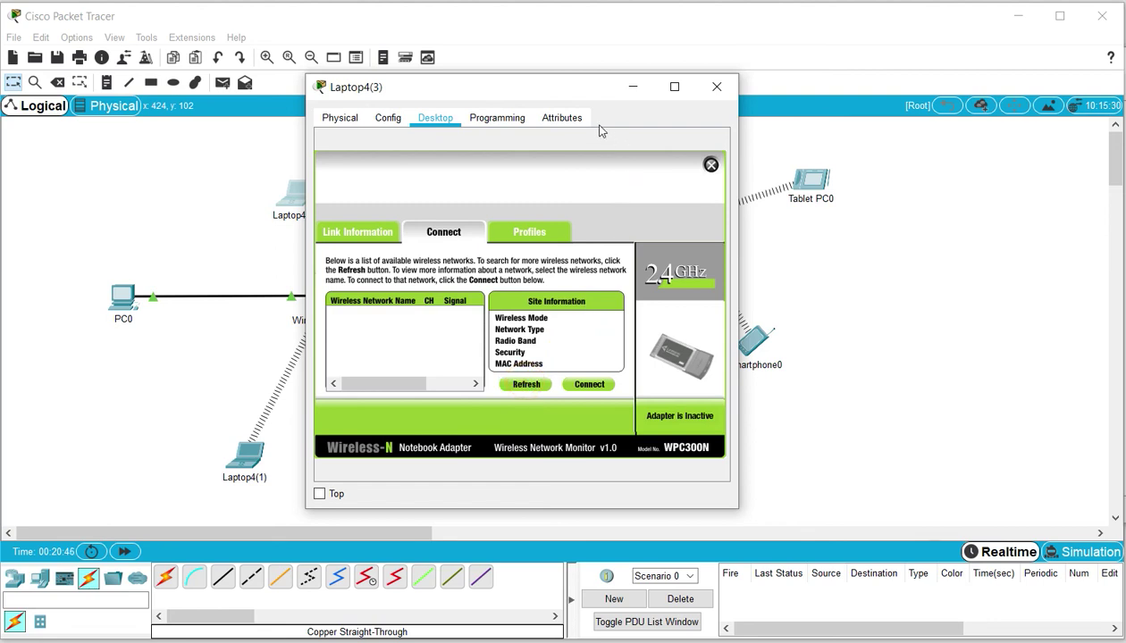
left_click_drag(566, 89, 798, 101)
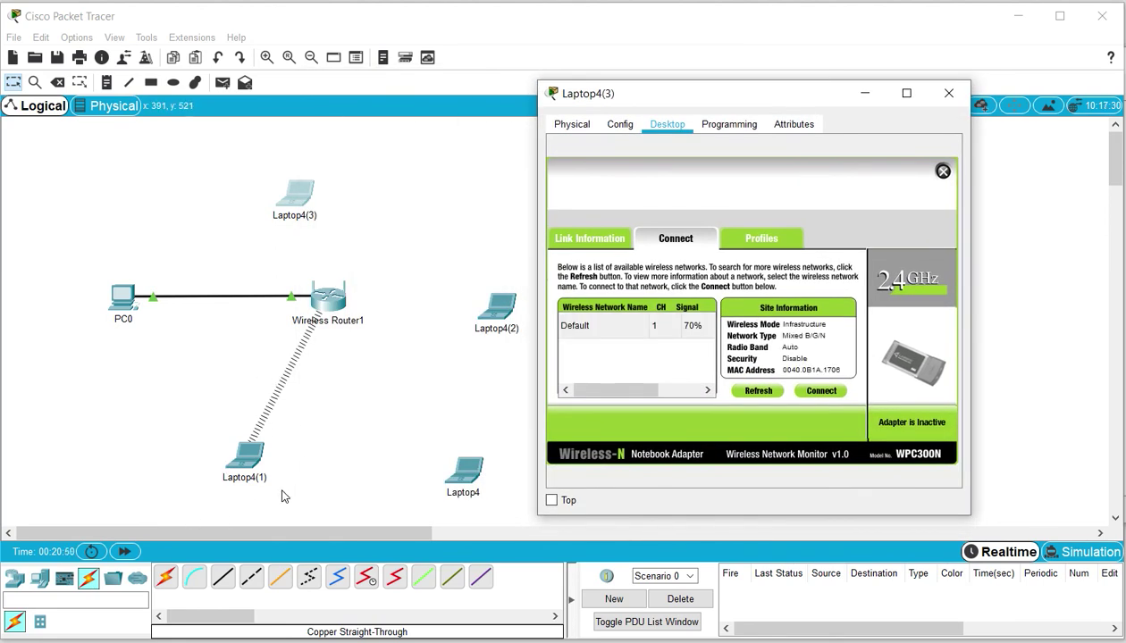
left_click(761, 392)
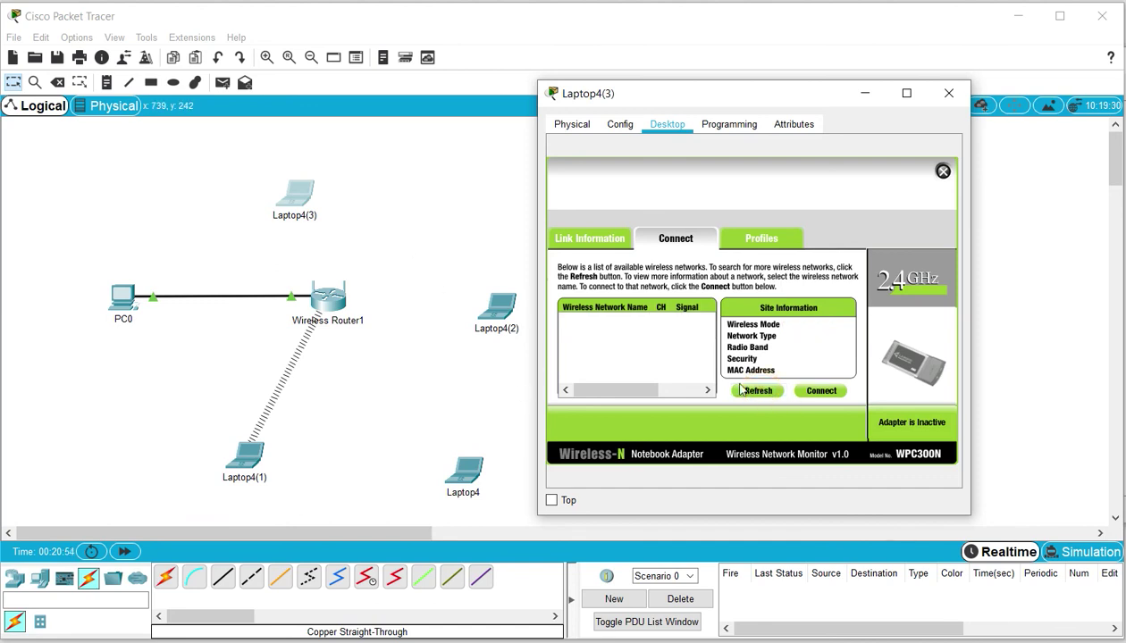
left_click(324, 307)
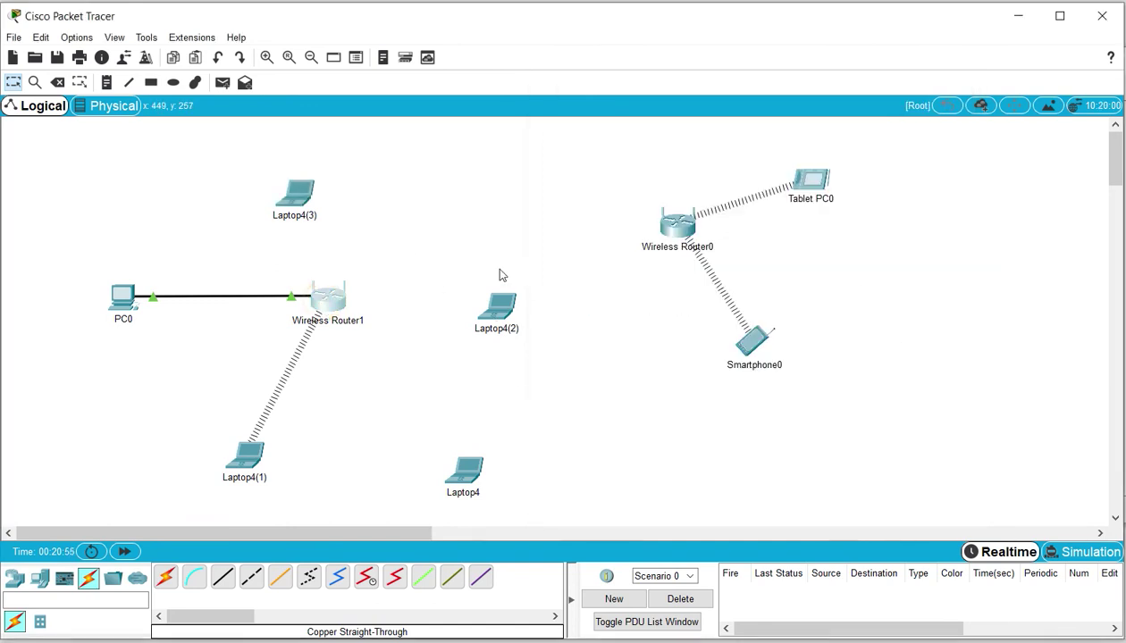
Re-save Wireless Router1's basic wireless settings in its GUI, then reopen Laptop4(3)'s wireless page
left_click(333, 308)
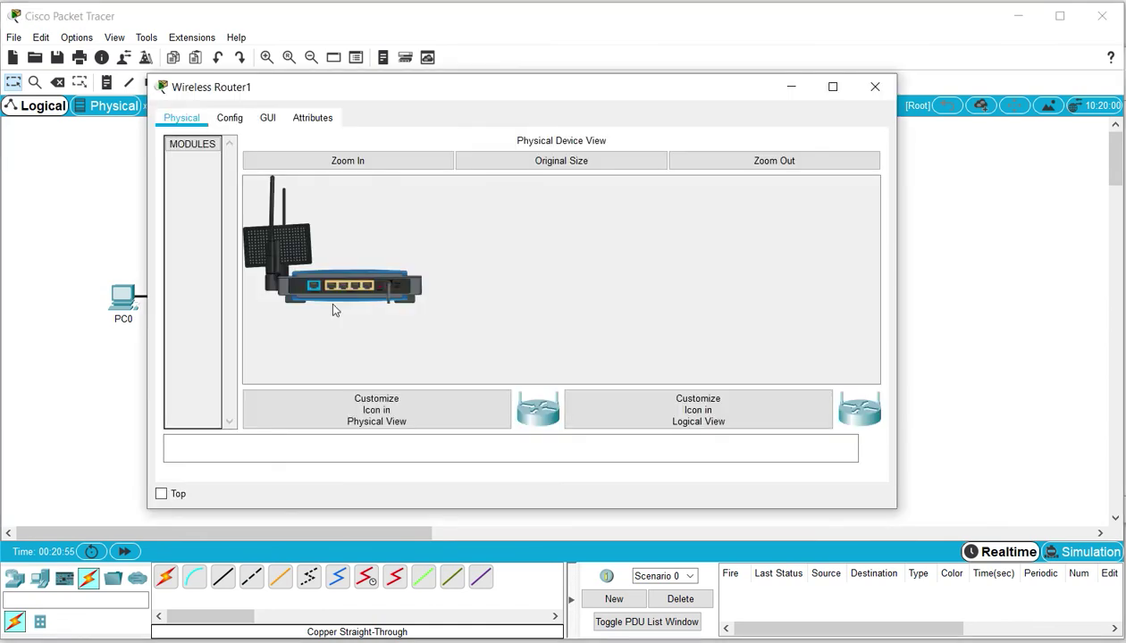
left_click(267, 118)
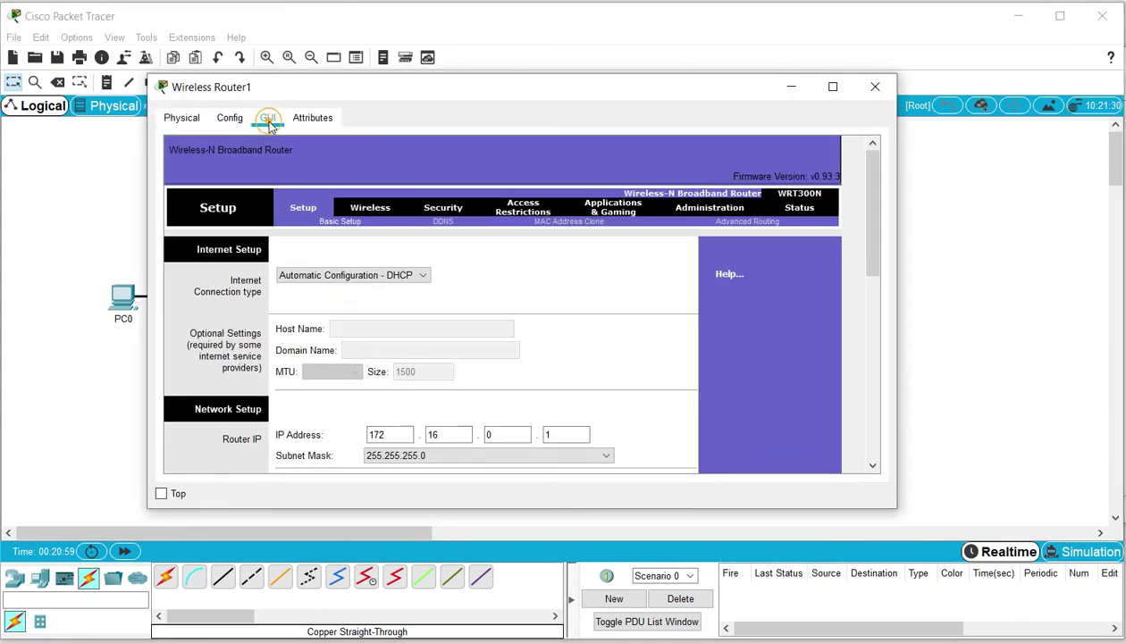
left_click(380, 209)
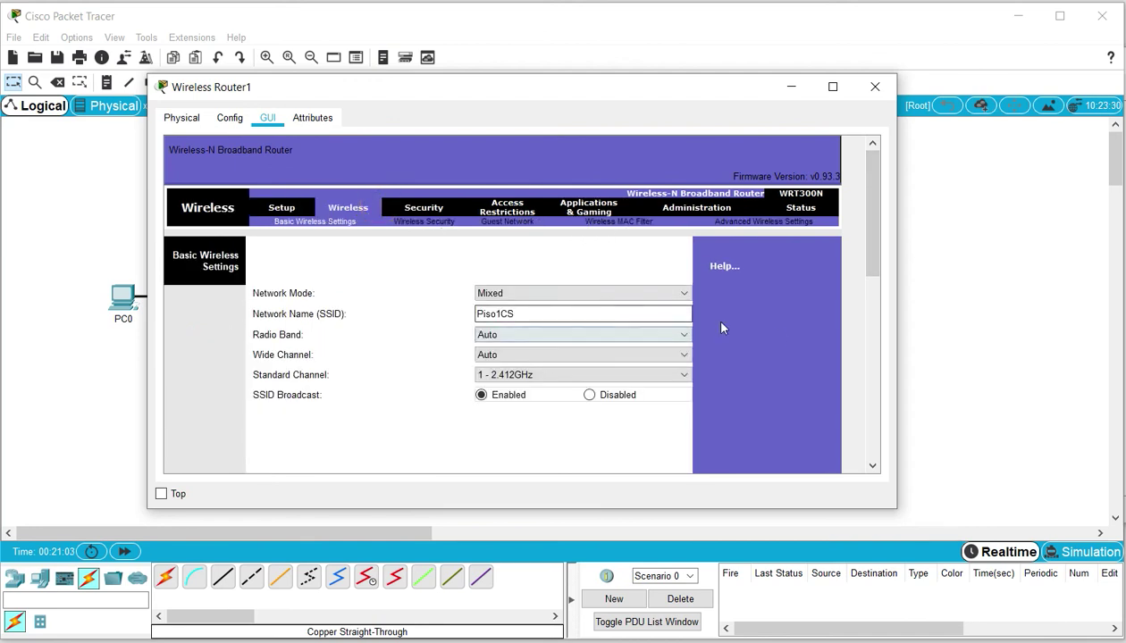
left_click_drag(871, 211, 859, 490)
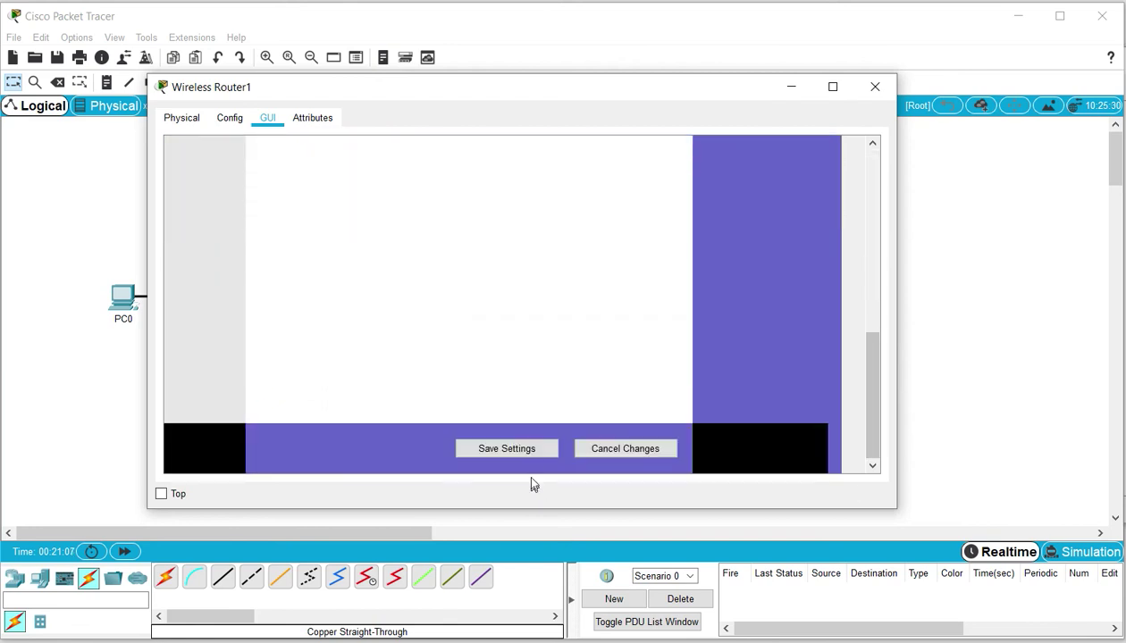
left_click(530, 451)
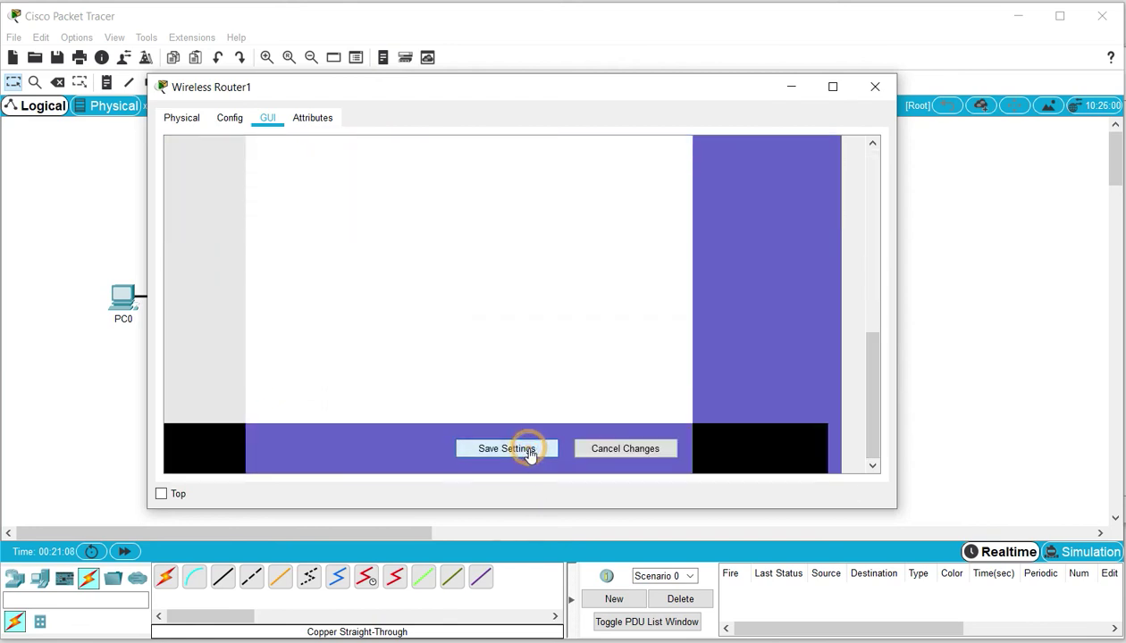
left_click(791, 87)
left_click(295, 193)
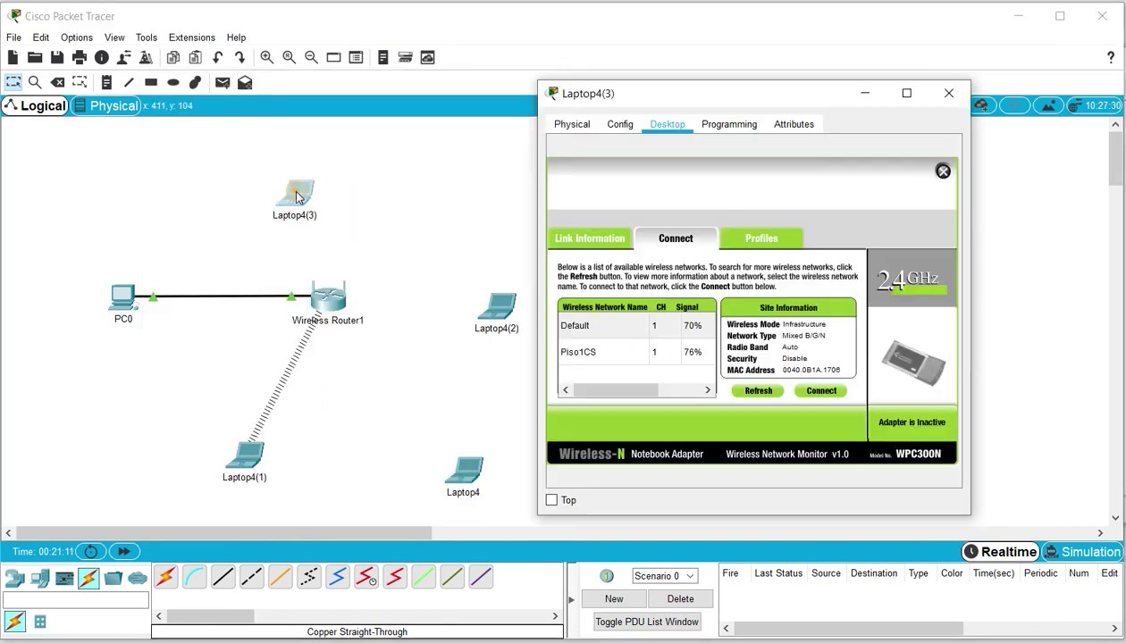
Join Laptop4(3) to Piso1CS with the pasted WPA2 pre-shared key and close its window
left_click(591, 353)
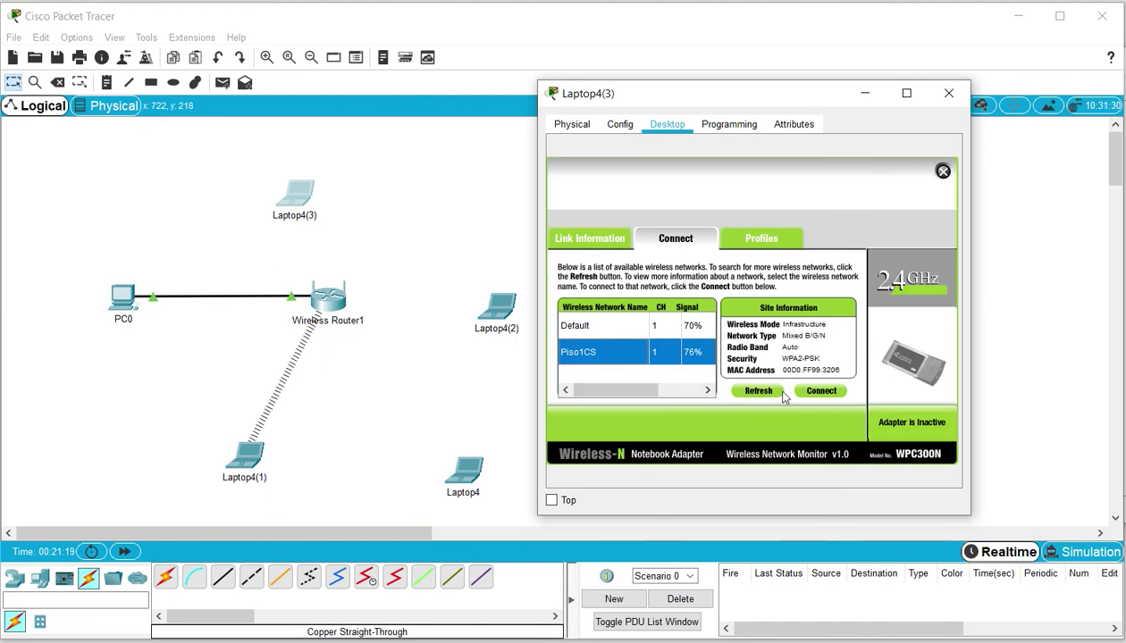
left_click(813, 391)
left_click(663, 329)
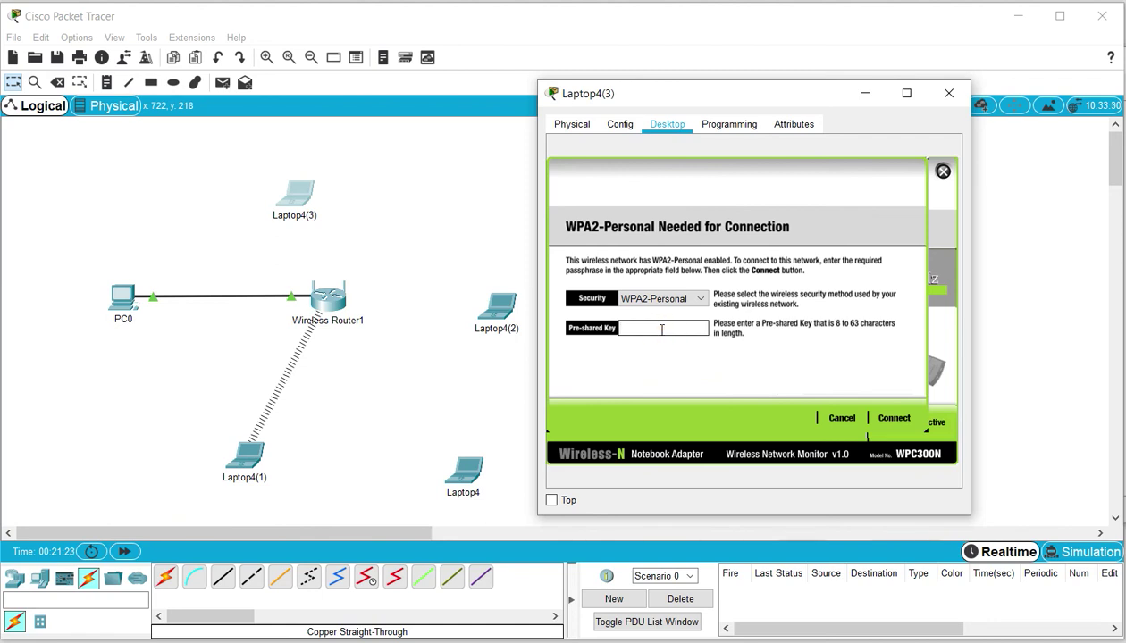
type("Red12345*")
left_click(894, 418)
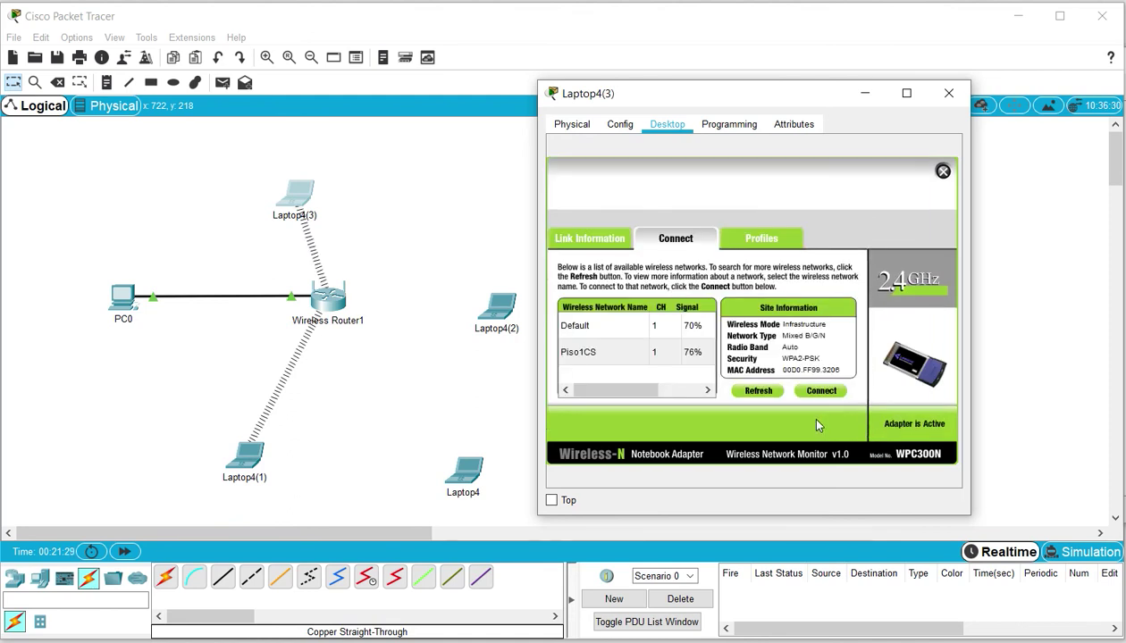
left_click(949, 93)
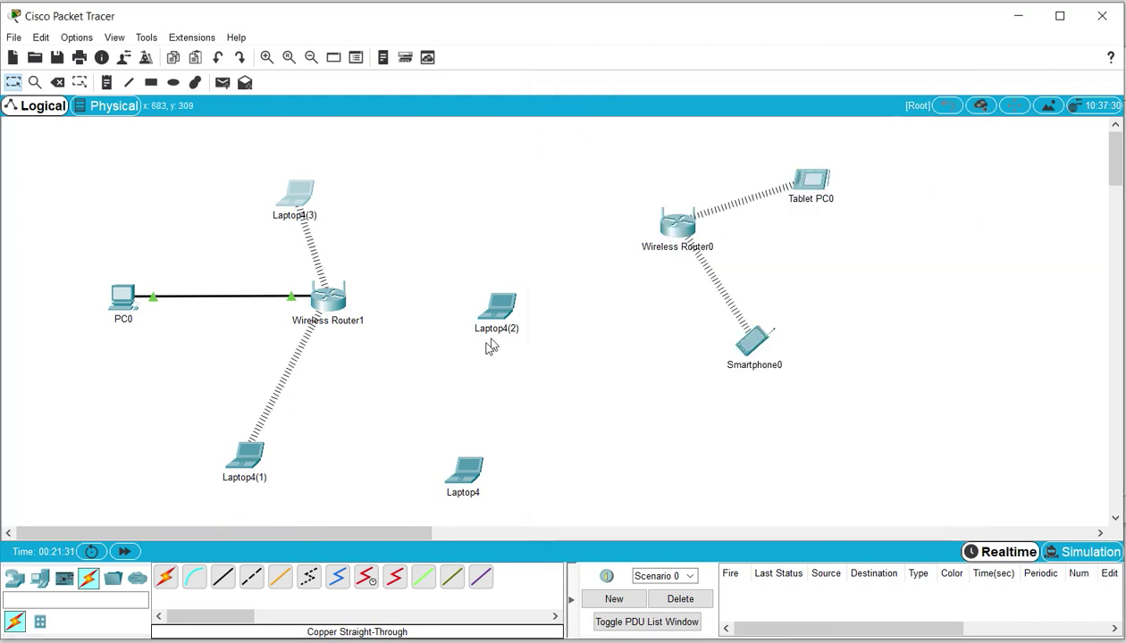
Set Laptop4's Wireless0 interface to WPA2-PSK with the network passphrase as PSK pass phrase
left_click_drag(464, 473, 431, 442)
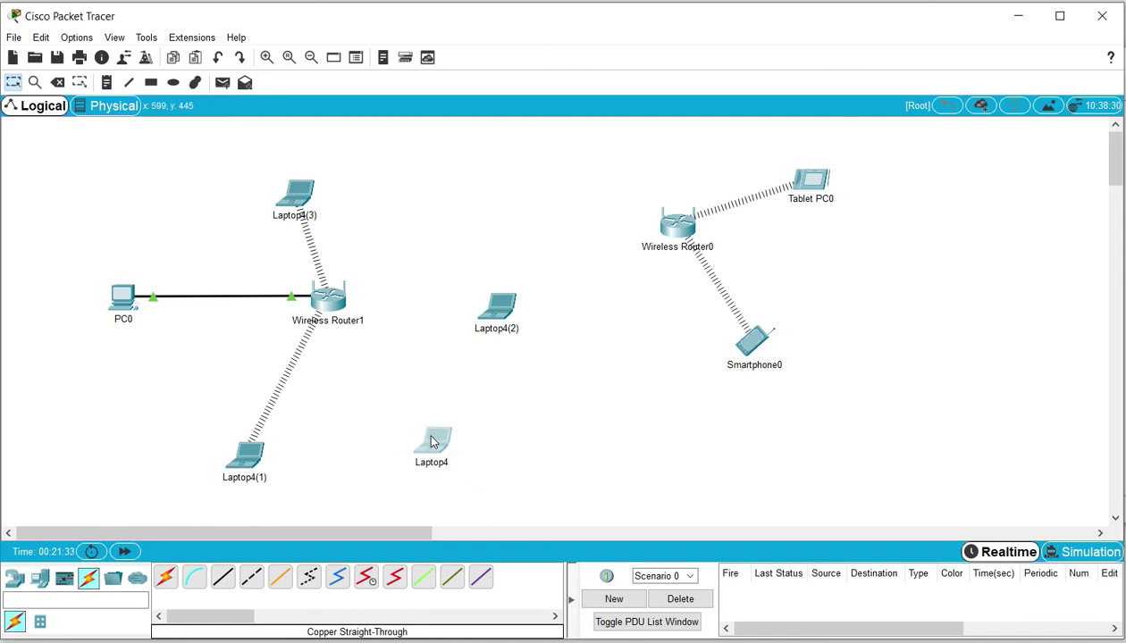
mouse_move(351, 331)
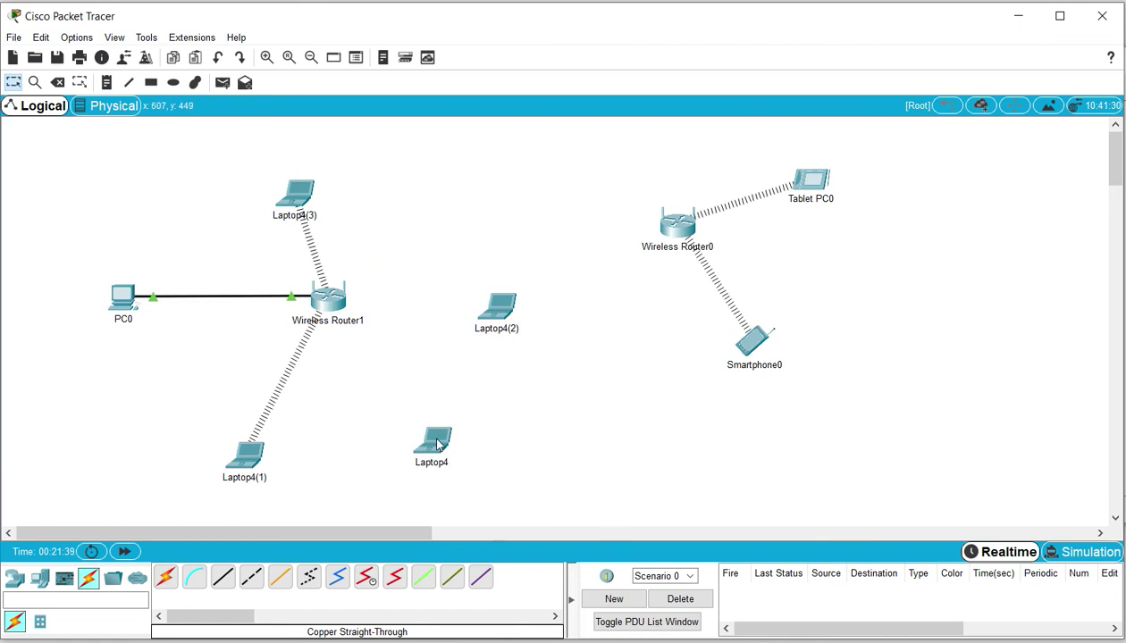
left_click(438, 444)
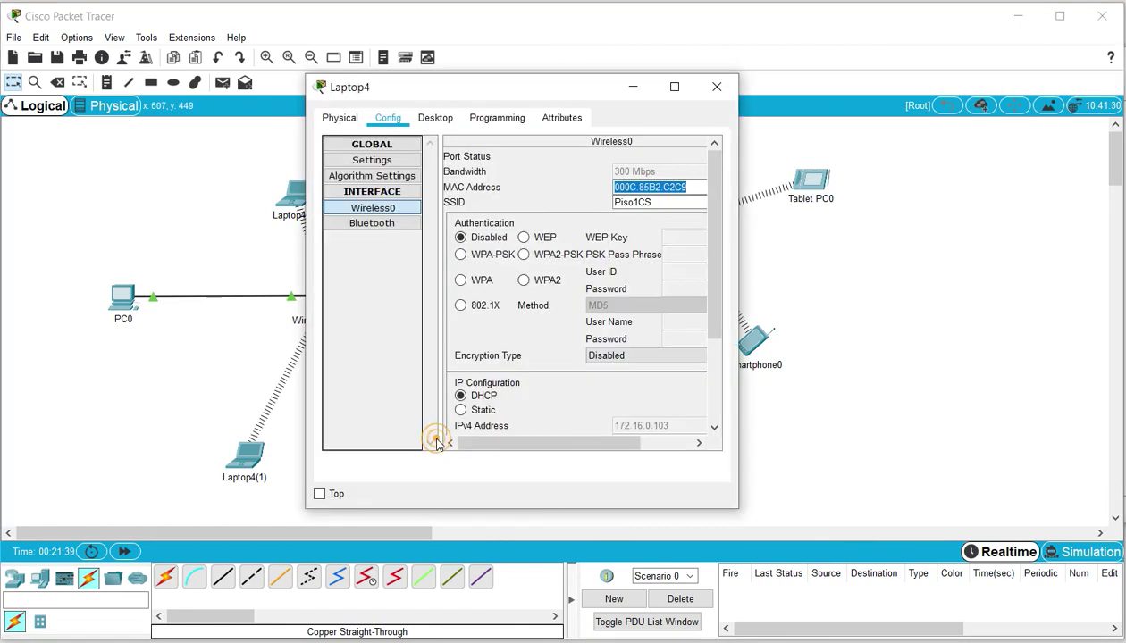
left_click(523, 255)
left_click(682, 257)
type("Red12345")
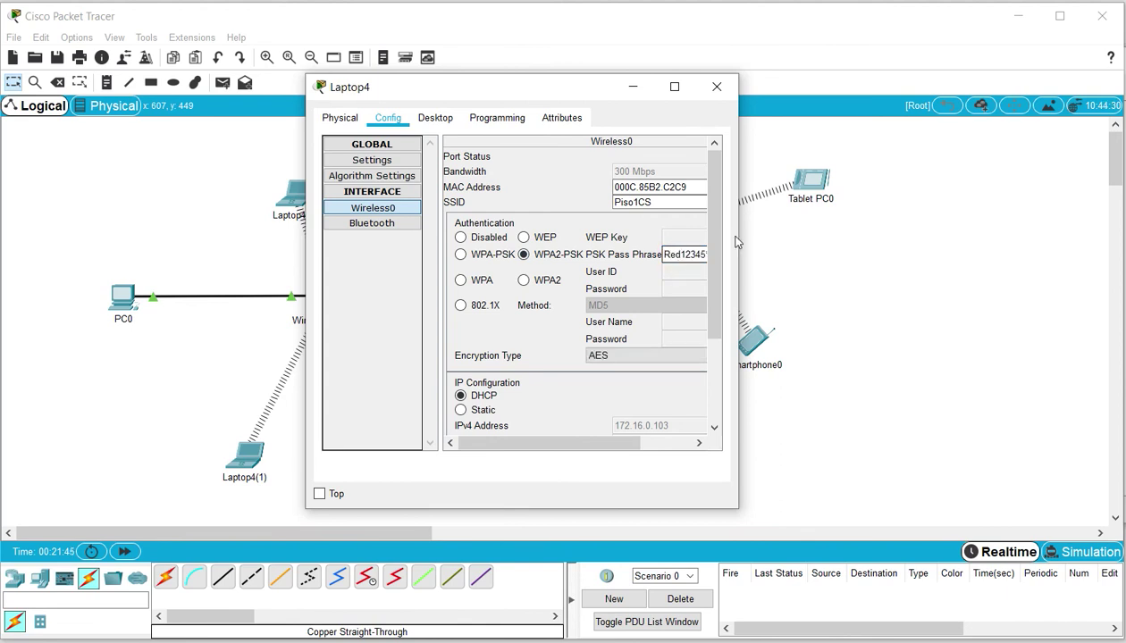
left_click_drag(740, 228, 913, 249)
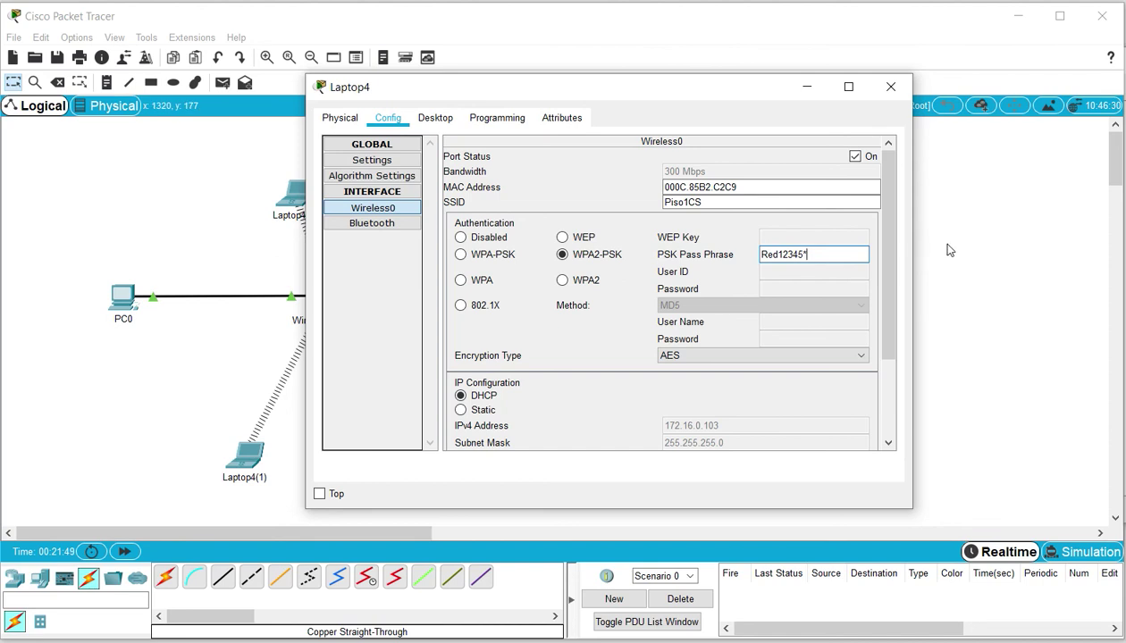
left_click(835, 186)
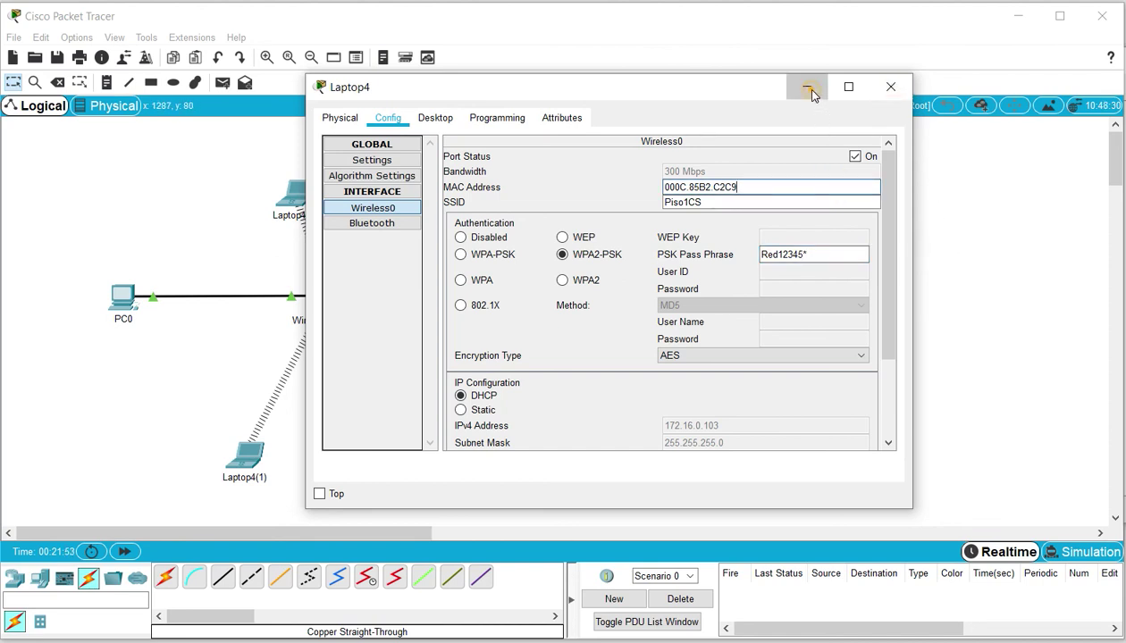
left_click(807, 90)
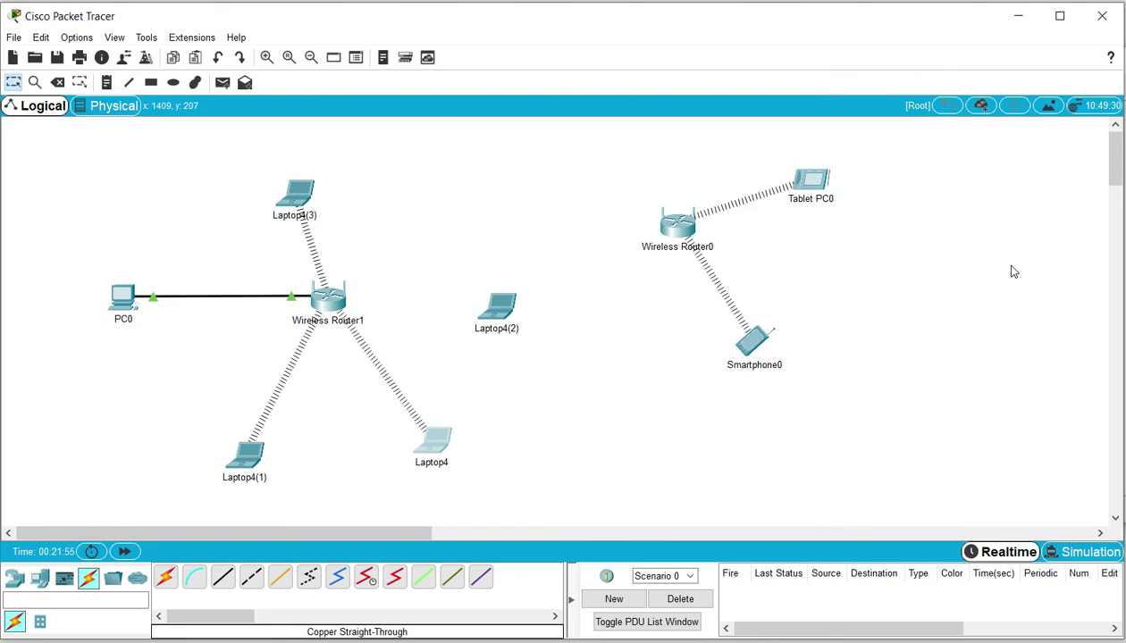